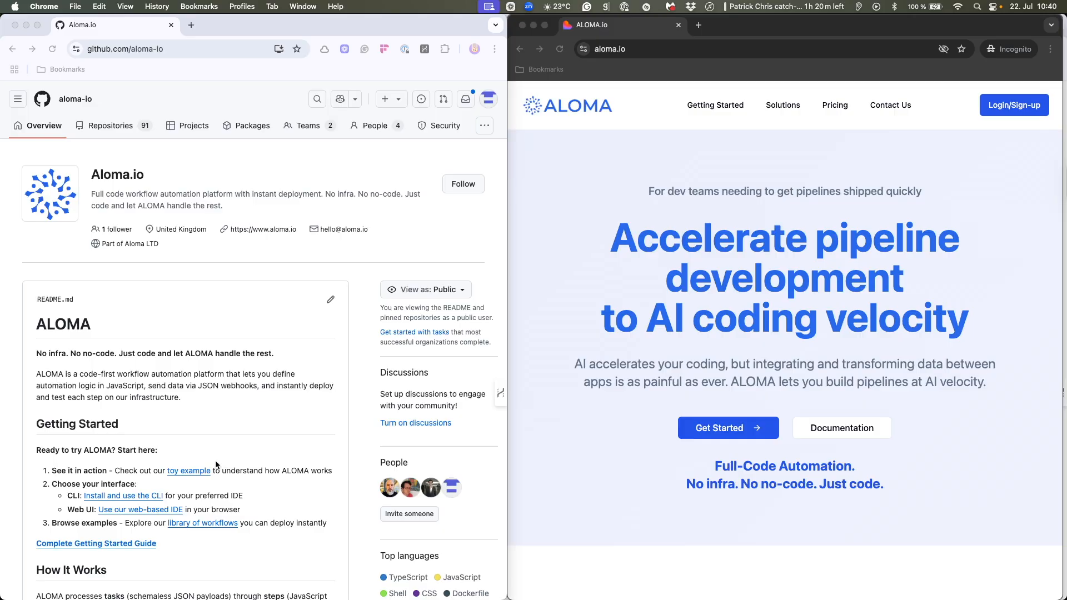
- Open the toy example walkthrough linked in the ALOMA README and go to its Pre-requisites and Before You Begin sections
left_click(190, 480)
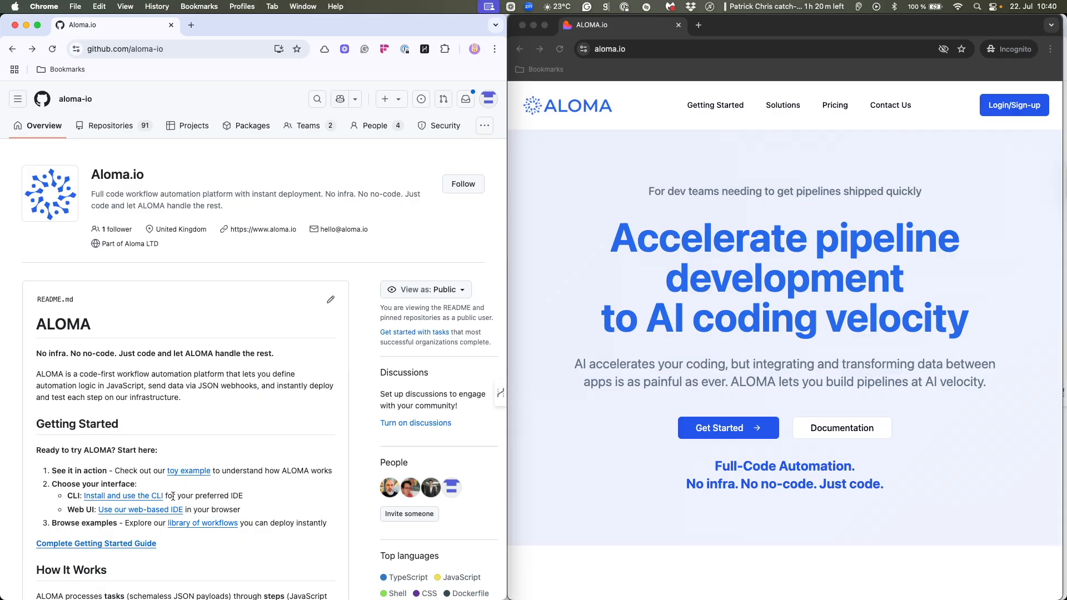
scroll(122, 527, "down", 10)
scroll(167, 489, "up", 10)
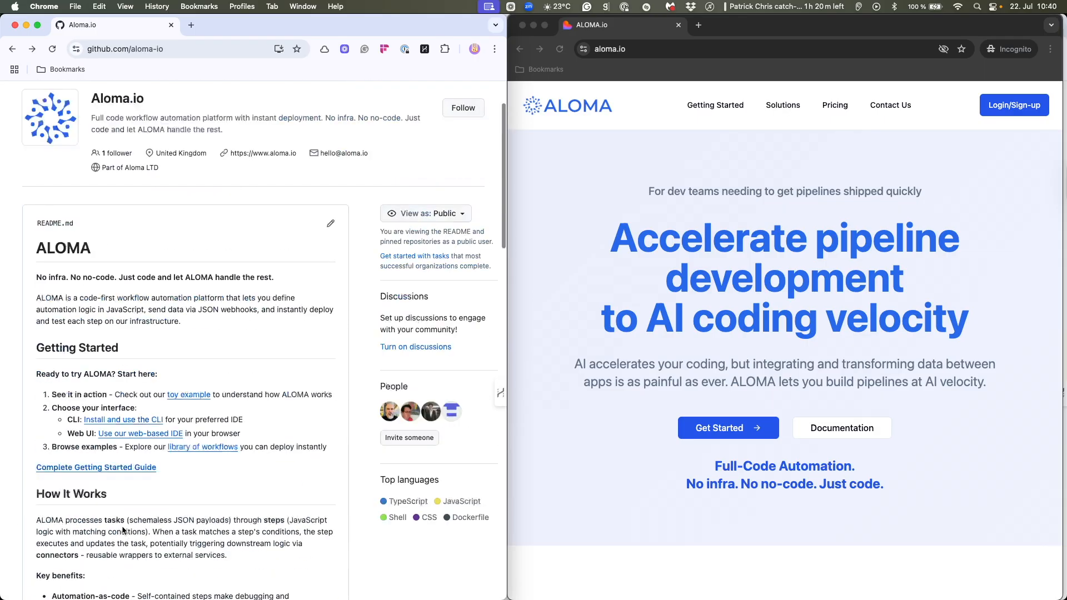
left_click(190, 473)
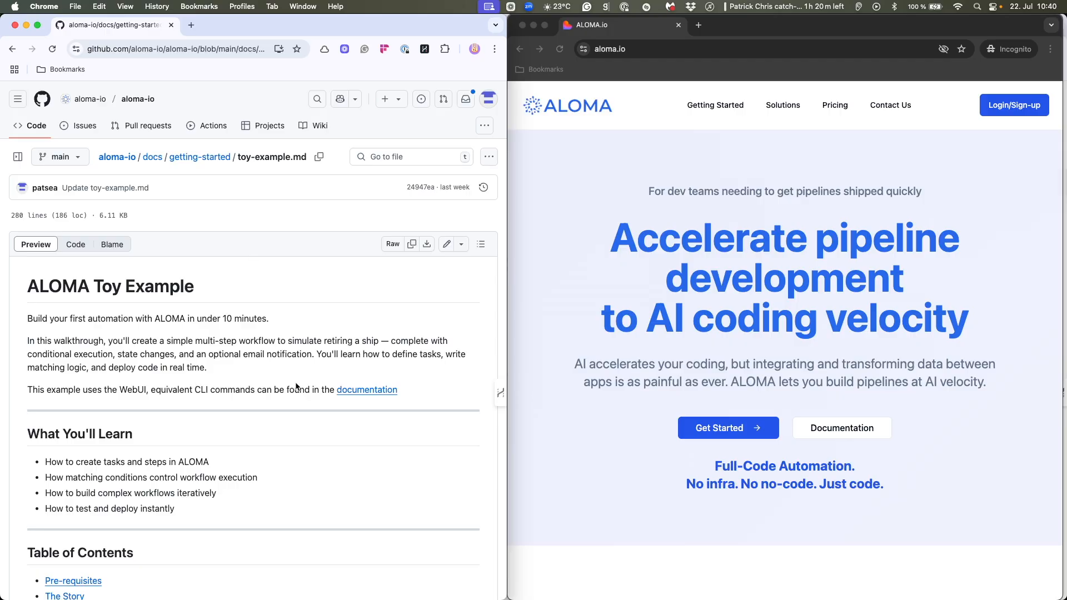
scroll(295, 384, "down", 8)
scroll(295, 384, "down", 3)
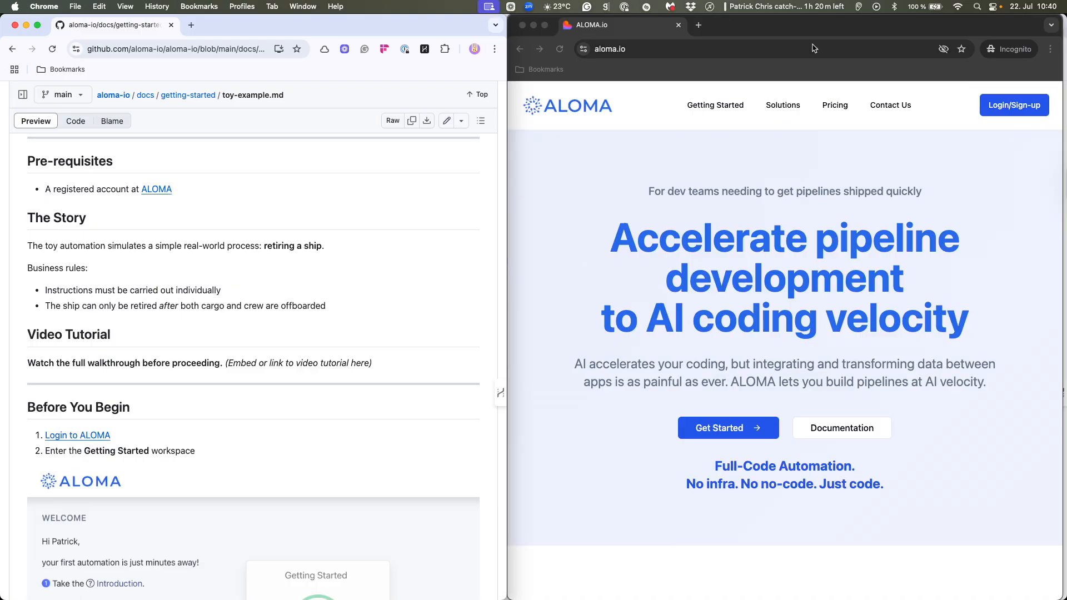
- Log in to ALOMA and enter the Getting Started workspace
left_click(1014, 108)
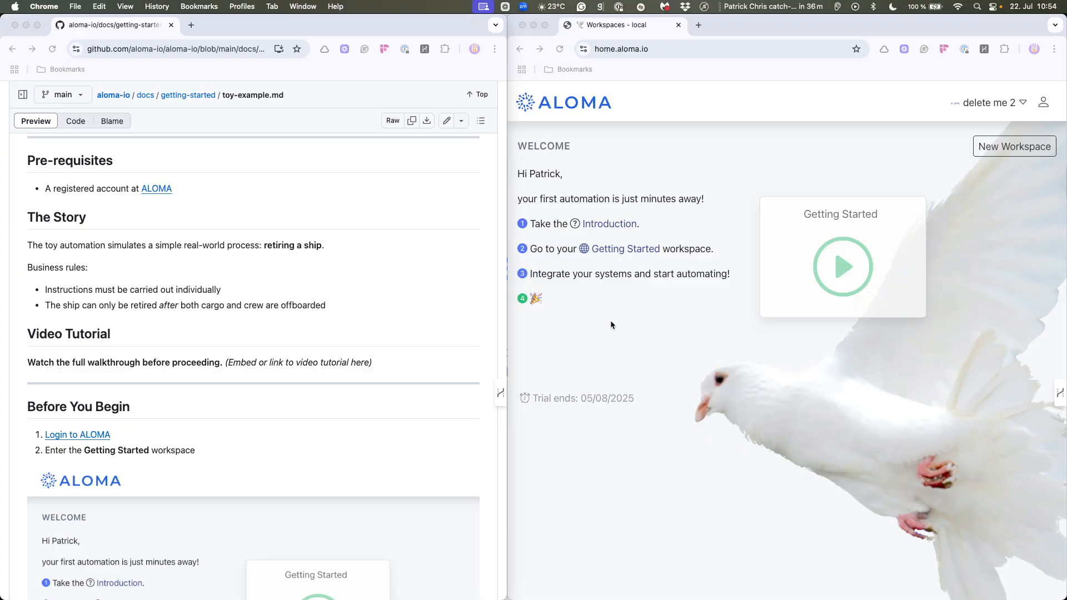
scroll(125, 362, "down", 5)
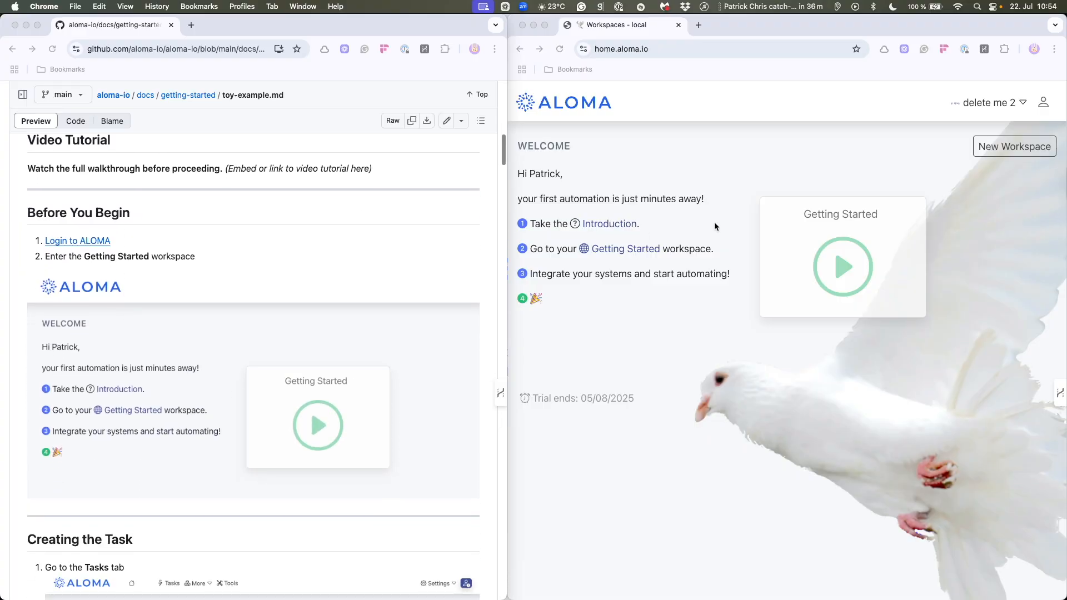
left_click(842, 258)
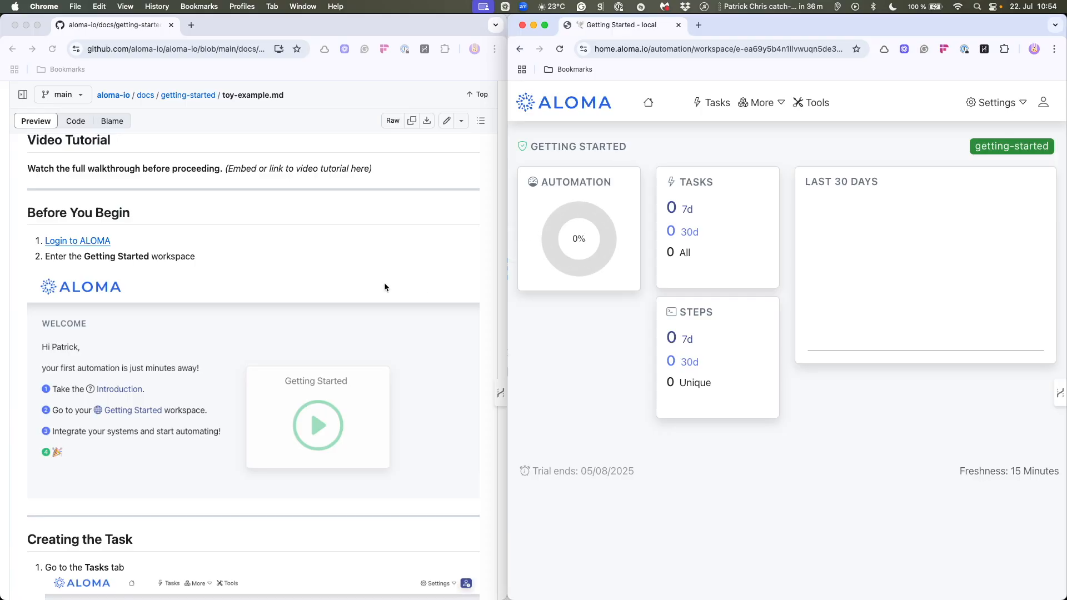
- Start a new task in the Getting Started workspace and name it "Retire Ship"
scroll(385, 286, "down", 8)
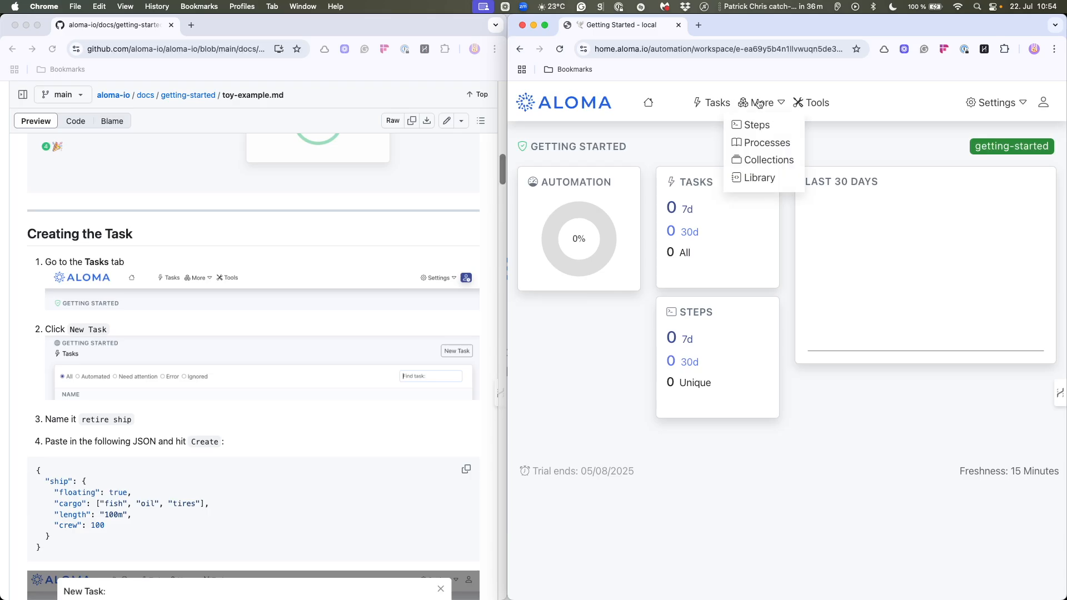
left_click(717, 102)
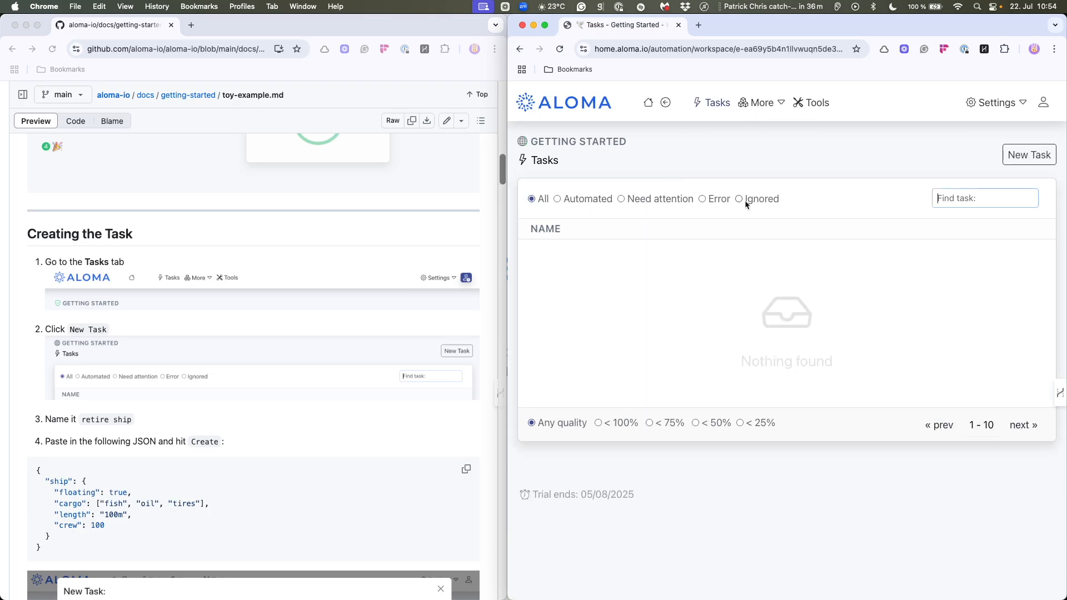
left_click(1026, 155)
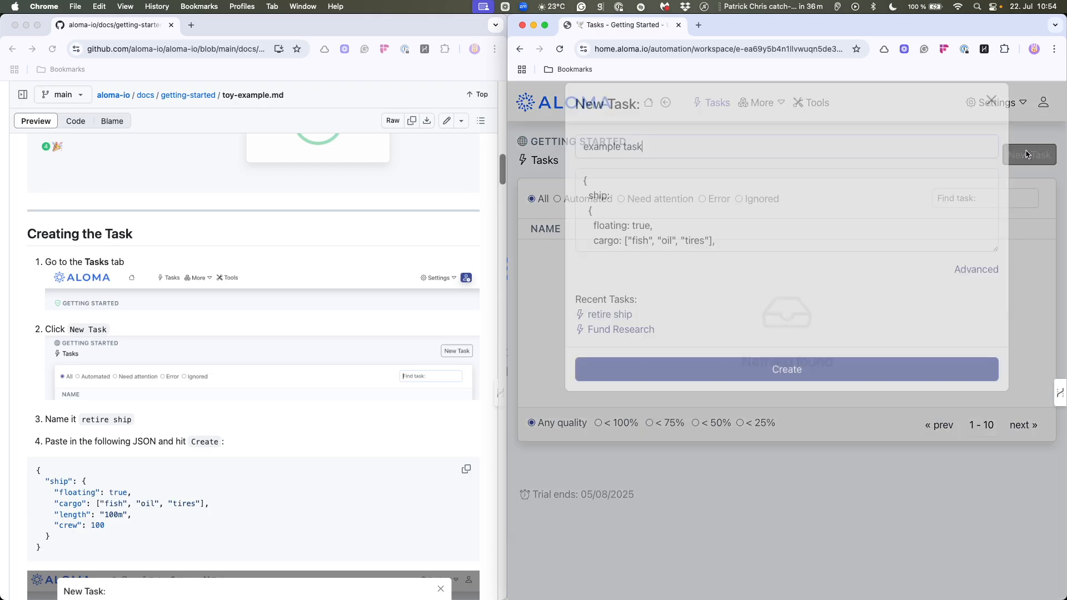
key("super+a")
key("BackSpace")
type("Retir")
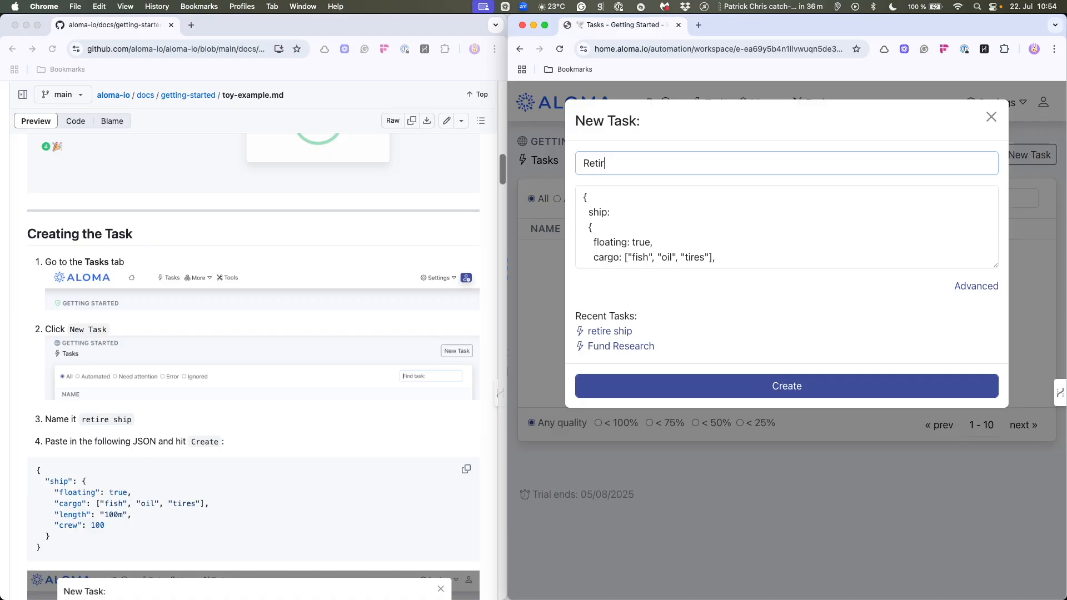
type("e Ship")
- Check the prefilled ship JSON against the guide's sample and create the Retire Ship task with it
left_click(466, 470)
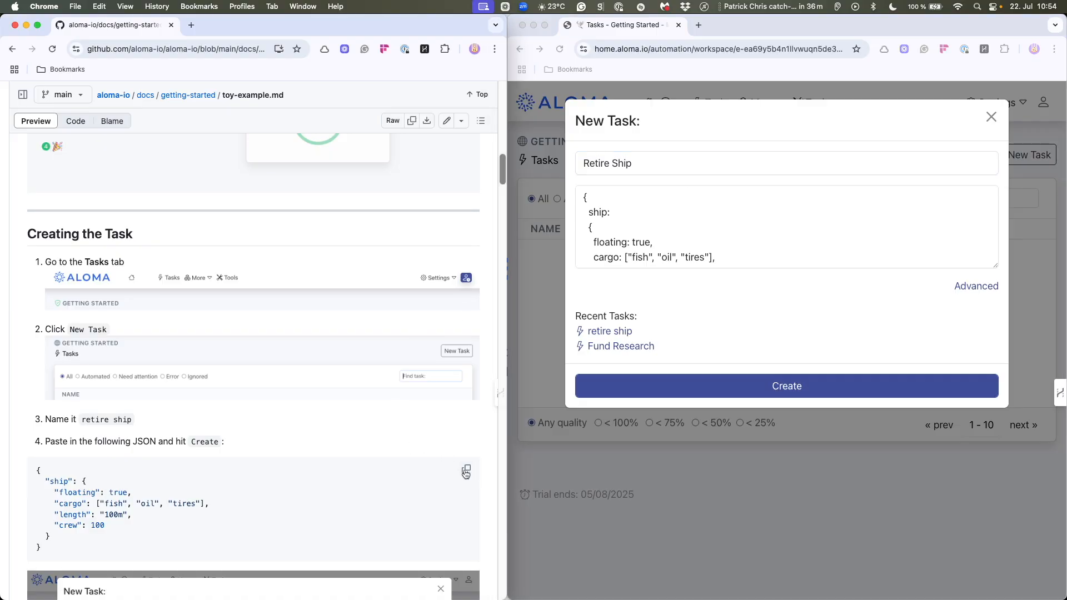
left_click(585, 199)
left_click(587, 201)
left_click_drag(588, 202, 632, 278)
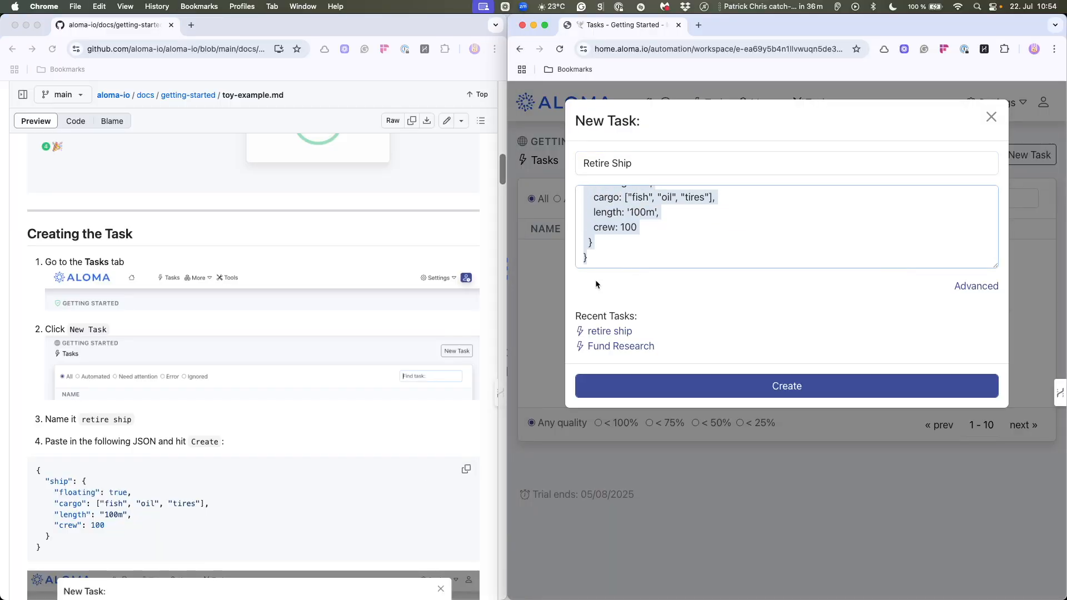
left_click(620, 254)
scroll(619, 255, "up", 3)
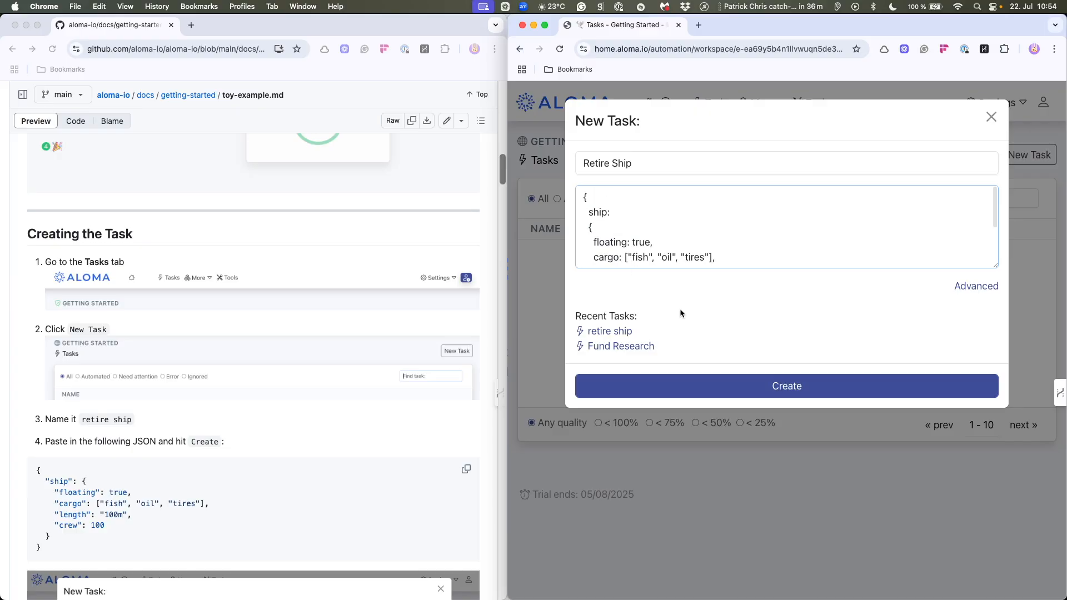
left_click(776, 392)
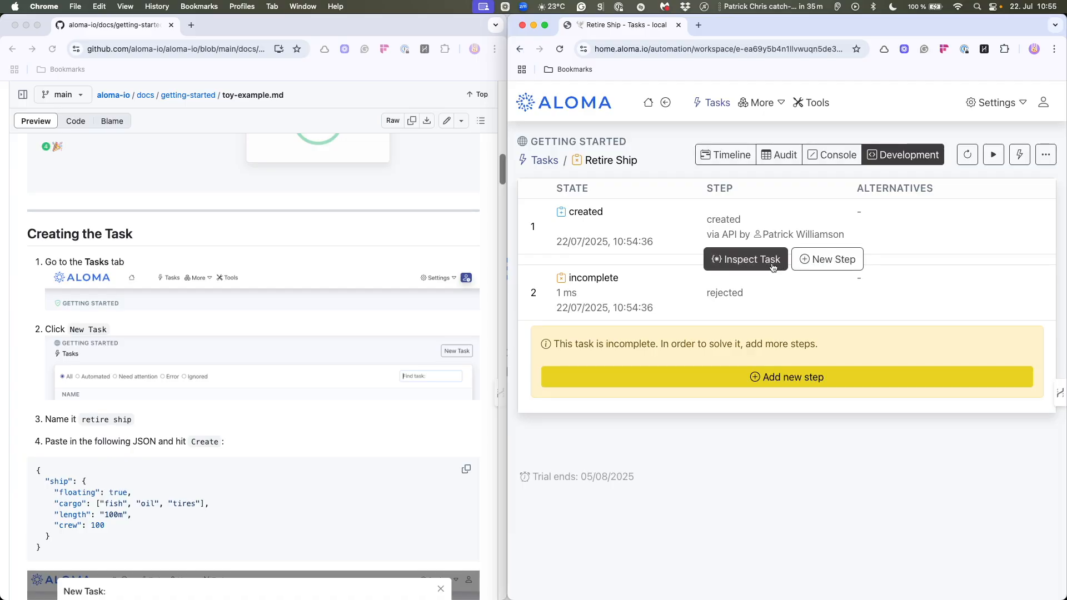
- Add a new code step named "offboard crew" to the incomplete Retire Ship task
scroll(242, 392, "down", 5)
scroll(239, 388, "down", 10)
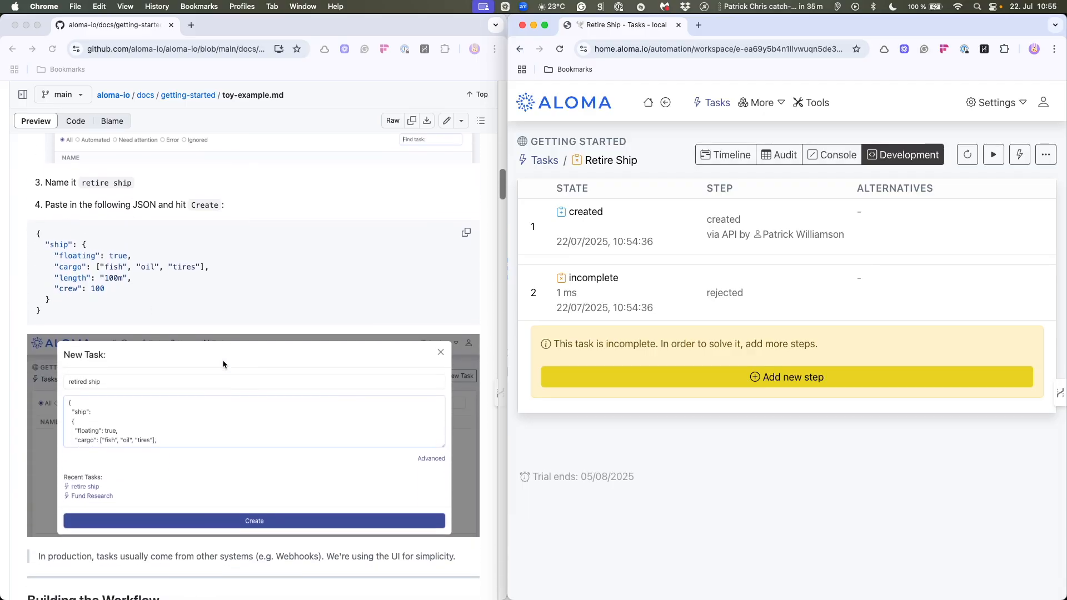
scroll(299, 257, "down", 10)
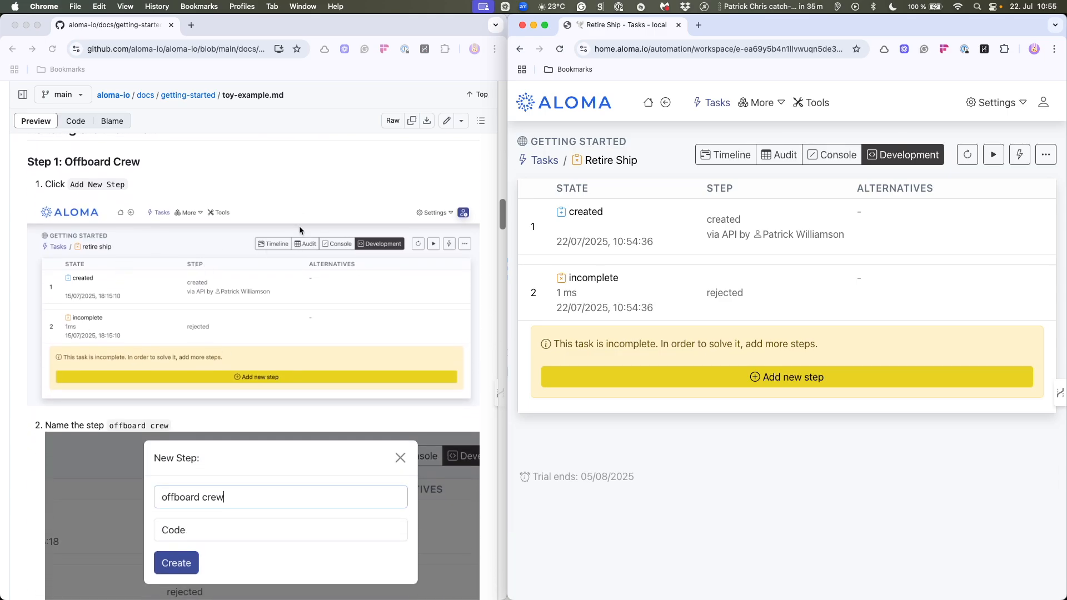
left_click(755, 261)
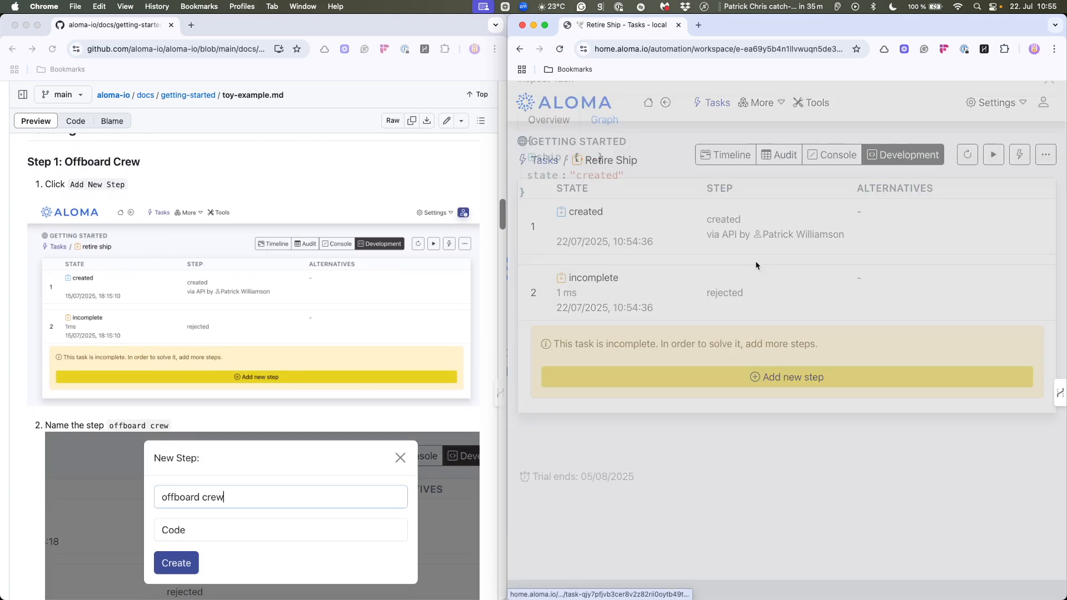
key("Escape")
left_click(773, 377)
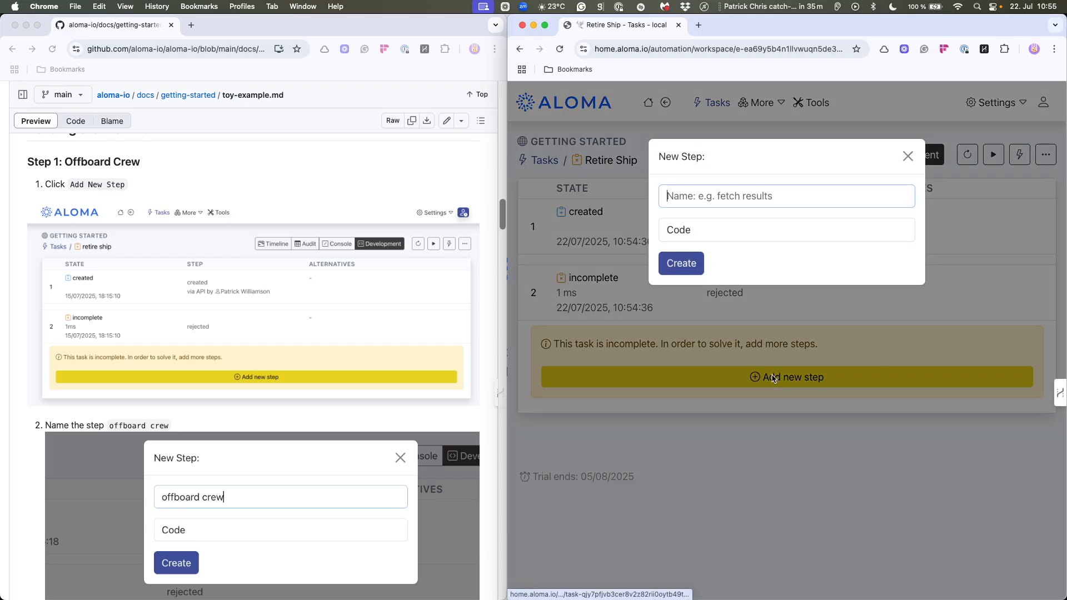
scroll(212, 265, "down", 3)
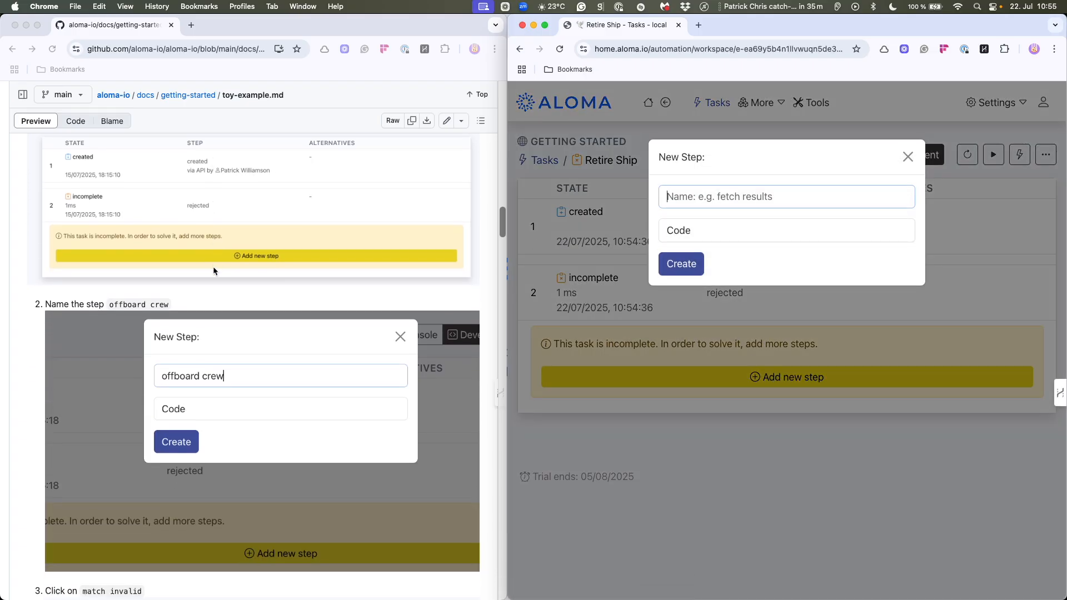
type("offbopa")
key("BackSpace")
key("BackSpace")
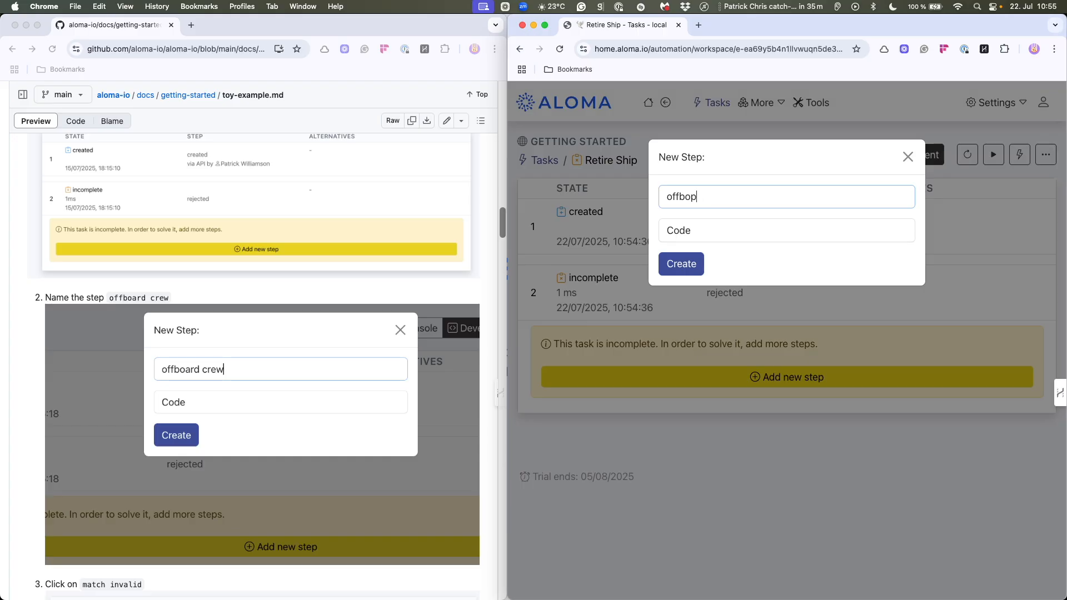
type("rd crew")
left_click(681, 264)
- Set the offboard crew step's match condition to the guide's snippet, a ship with crew: 100
scroll(366, 325, "down", 7)
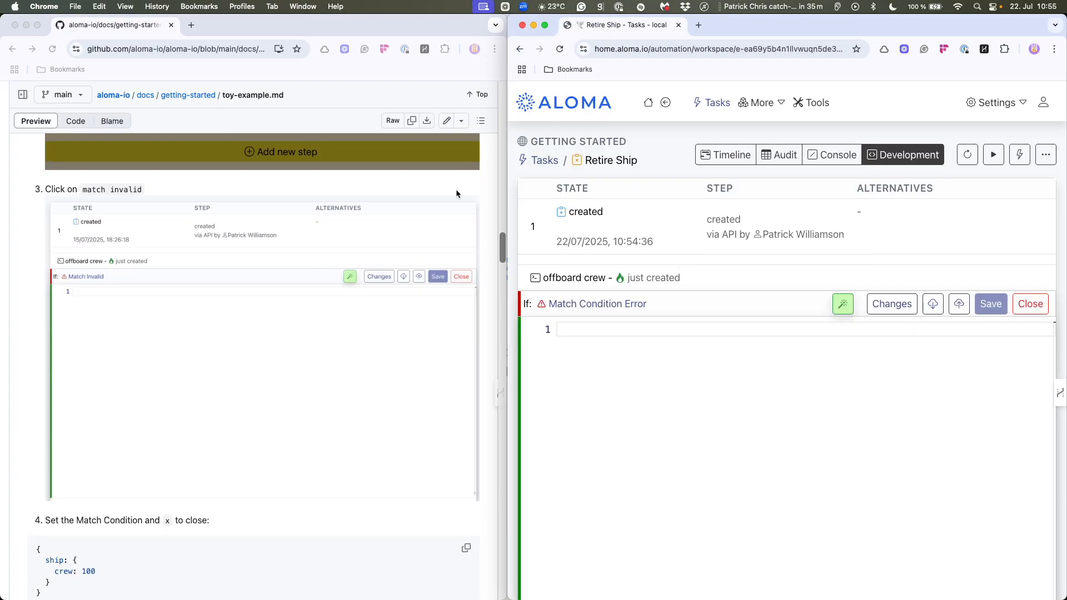
left_click(598, 307)
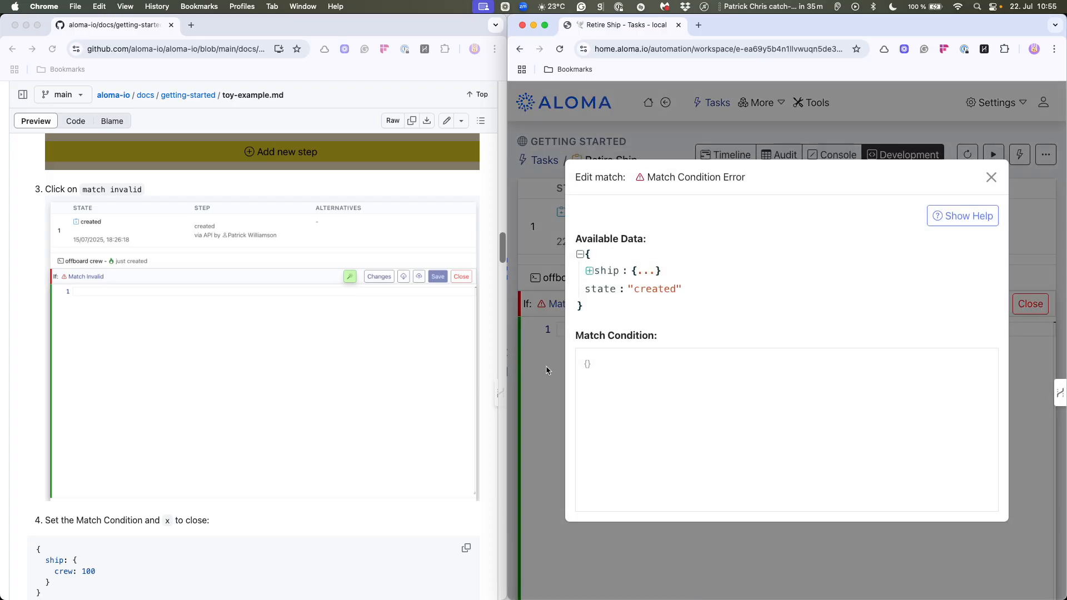
scroll(286, 375, "down", 3)
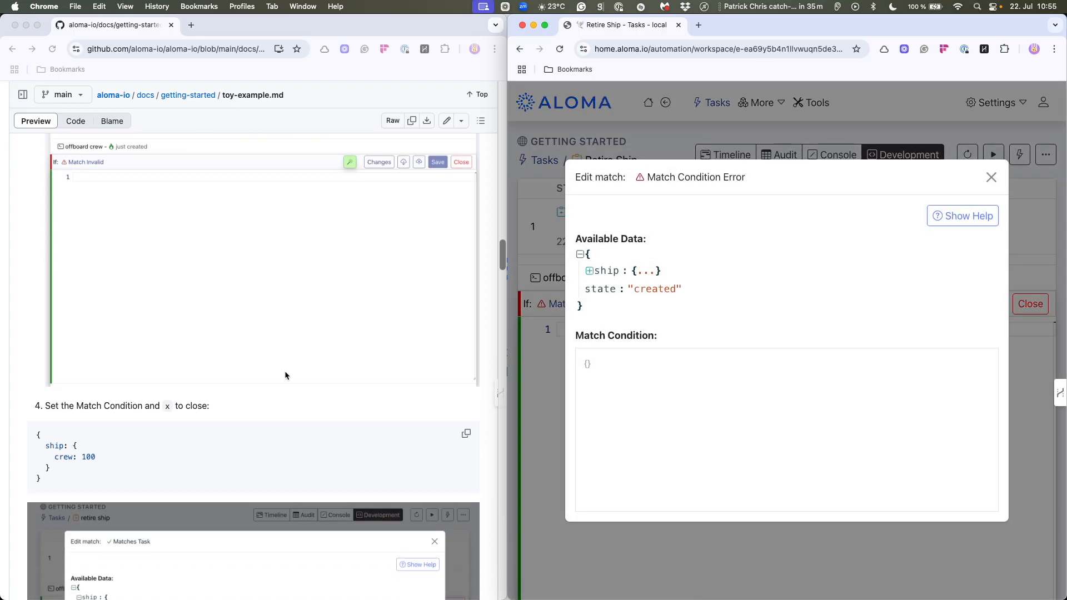
left_click(466, 433)
left_click(596, 365)
key("super+v")
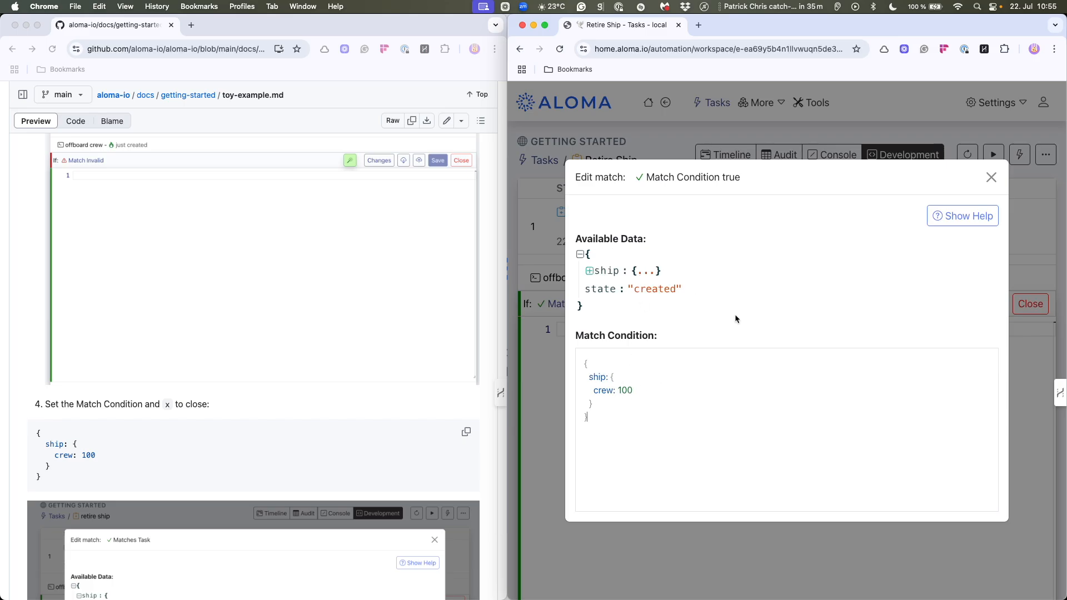
left_click(991, 178)
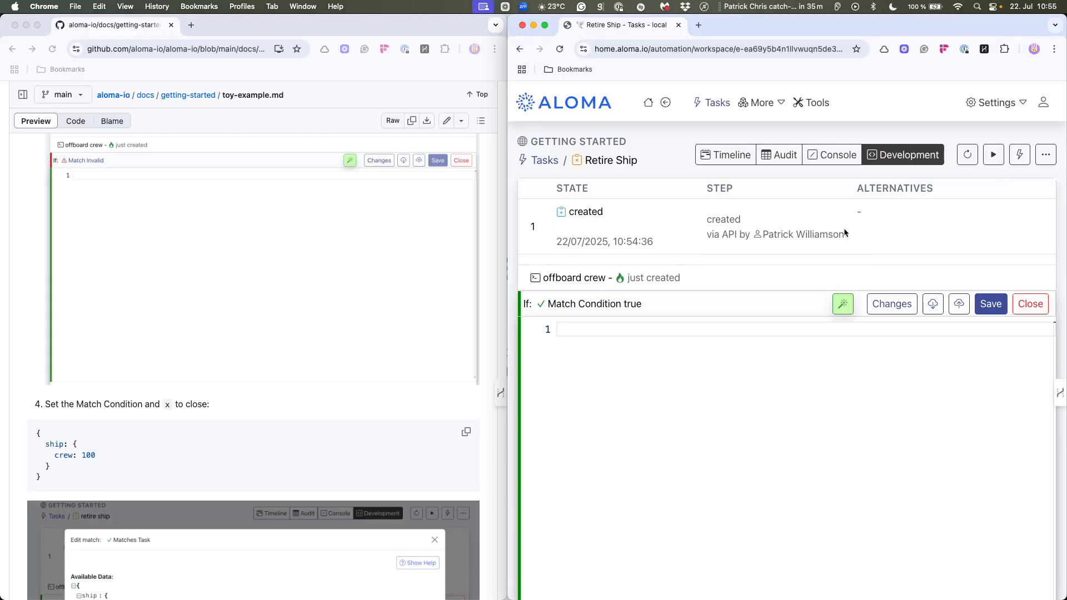
- Clear the offboard crew match condition and rebuild it by inserting crew: 100 from the available ship data
left_click(594, 304)
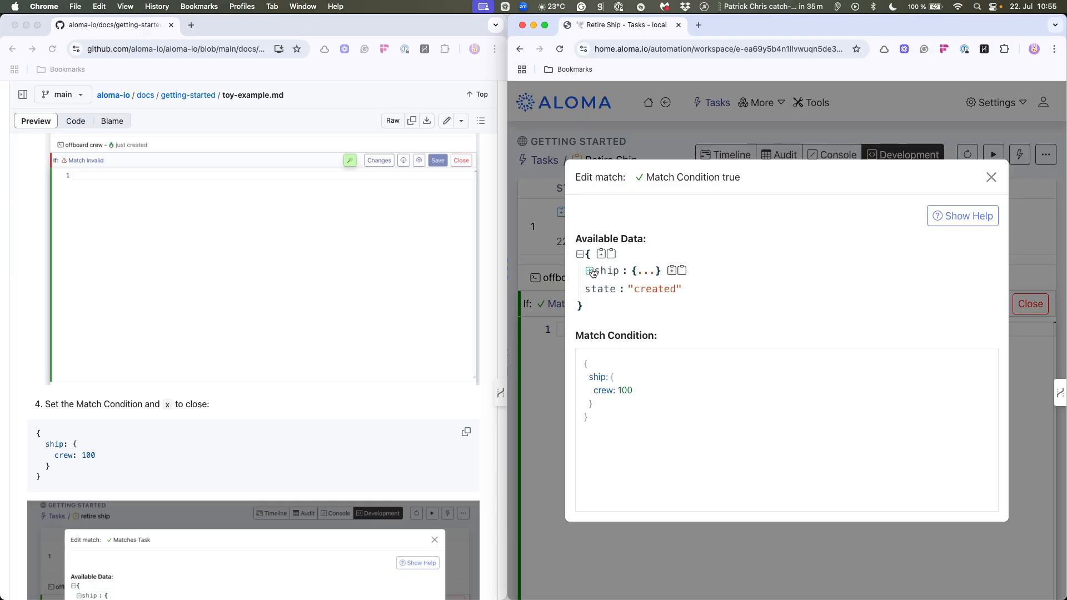
left_click(590, 272)
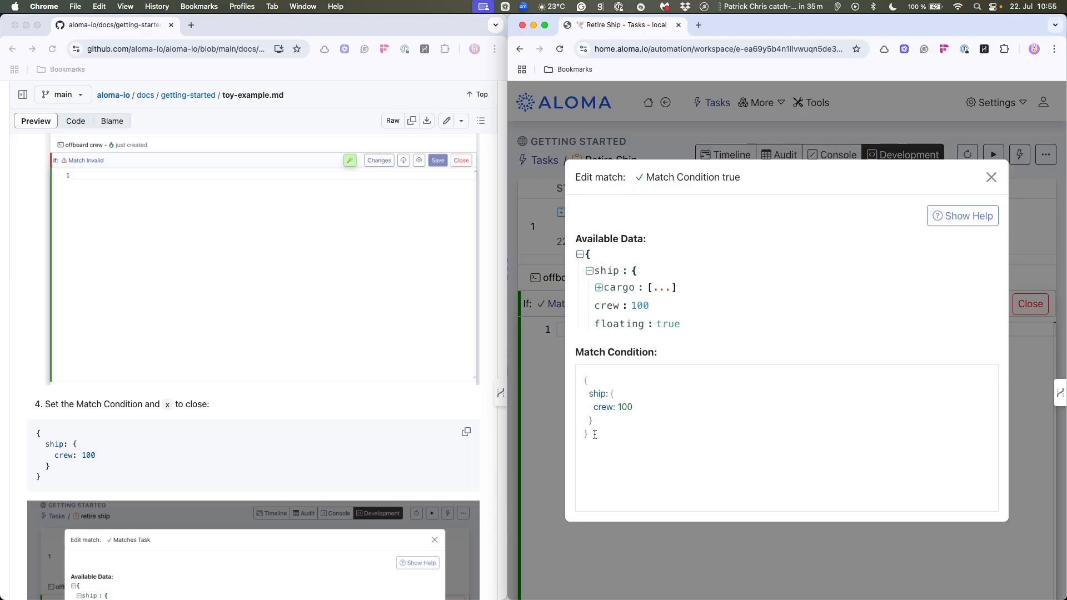
left_click_drag(594, 435, 567, 367)
key("BackSpace")
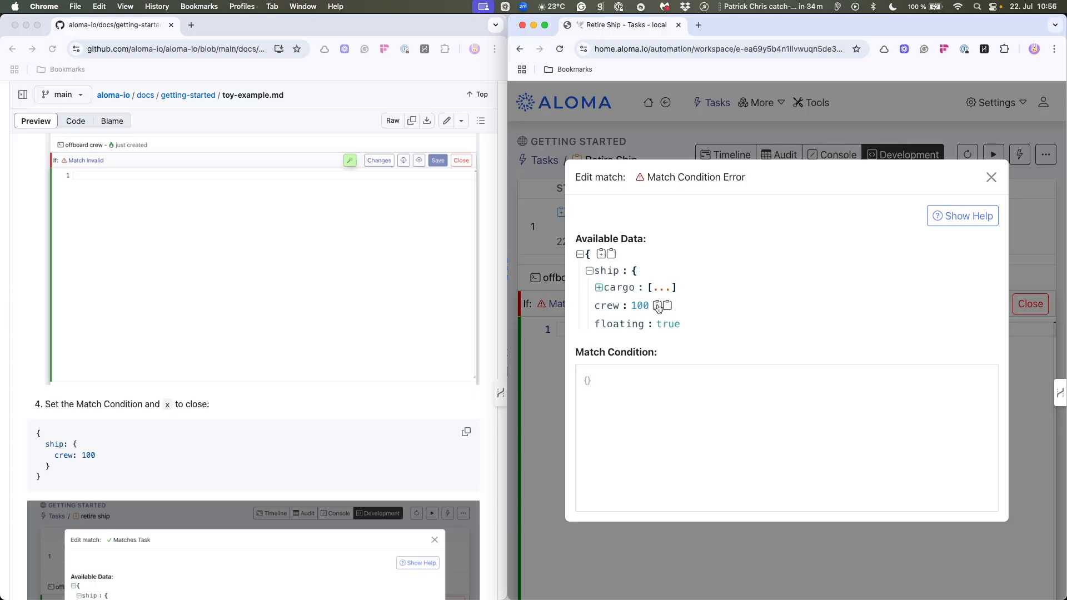
left_click(658, 307)
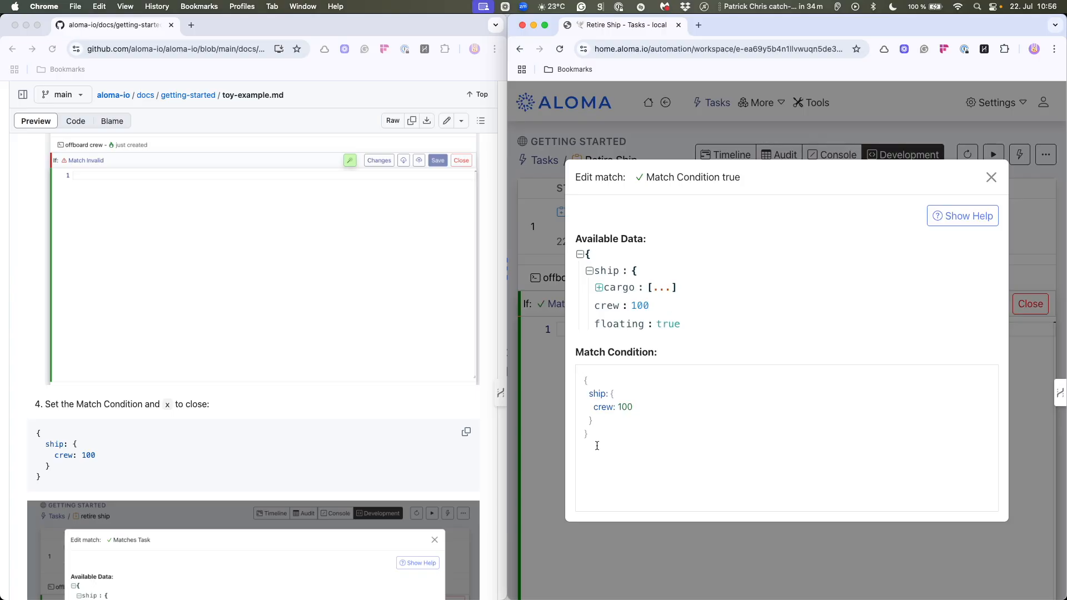
scroll(647, 325, "down", 2)
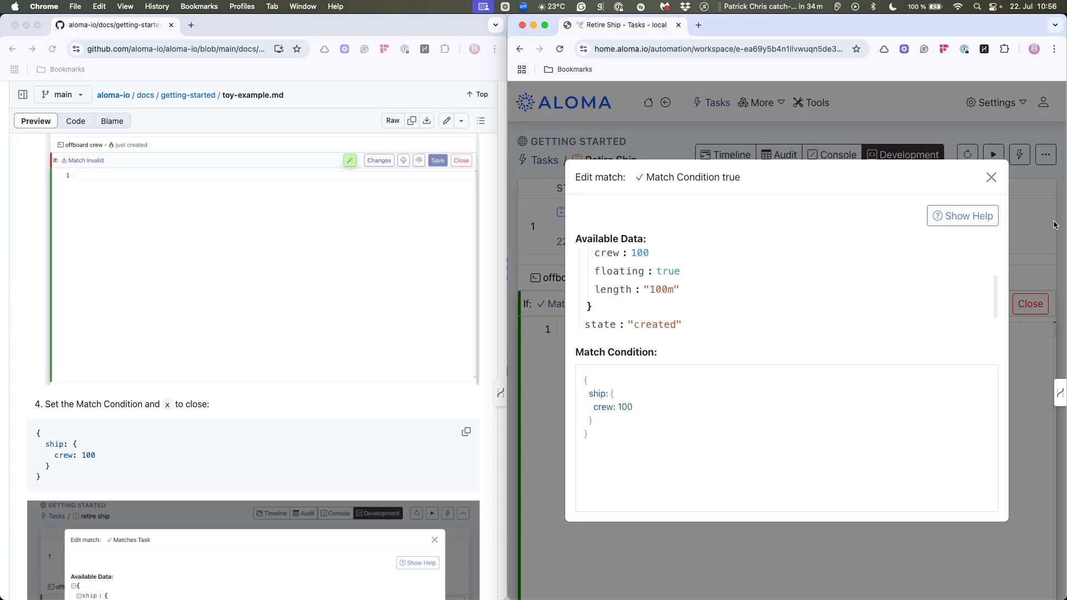
left_click(992, 178)
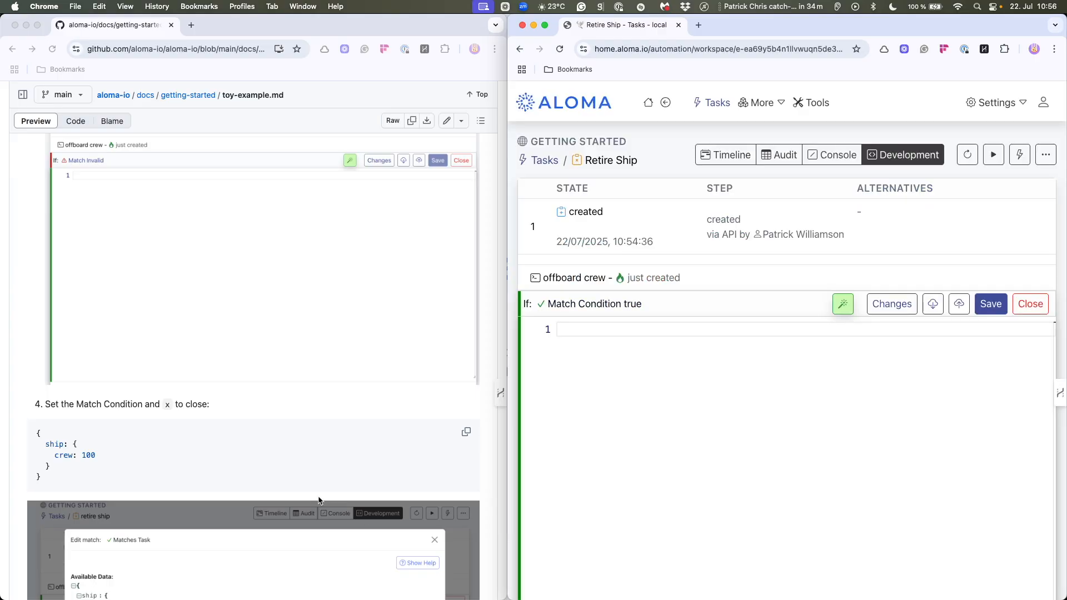
scroll(228, 433, "down", 6)
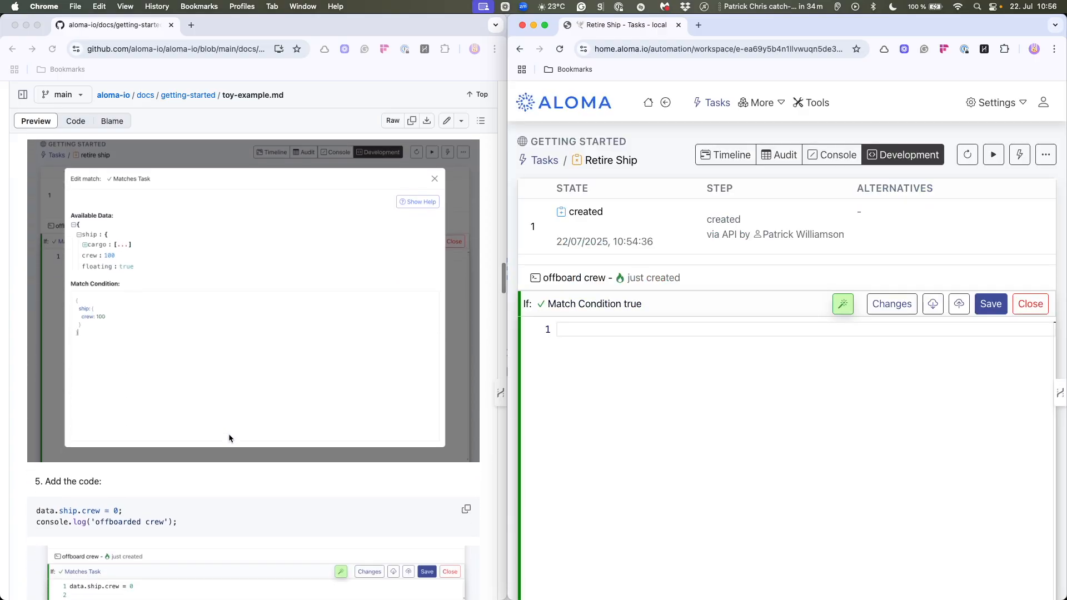
scroll(306, 465, "up", 3)
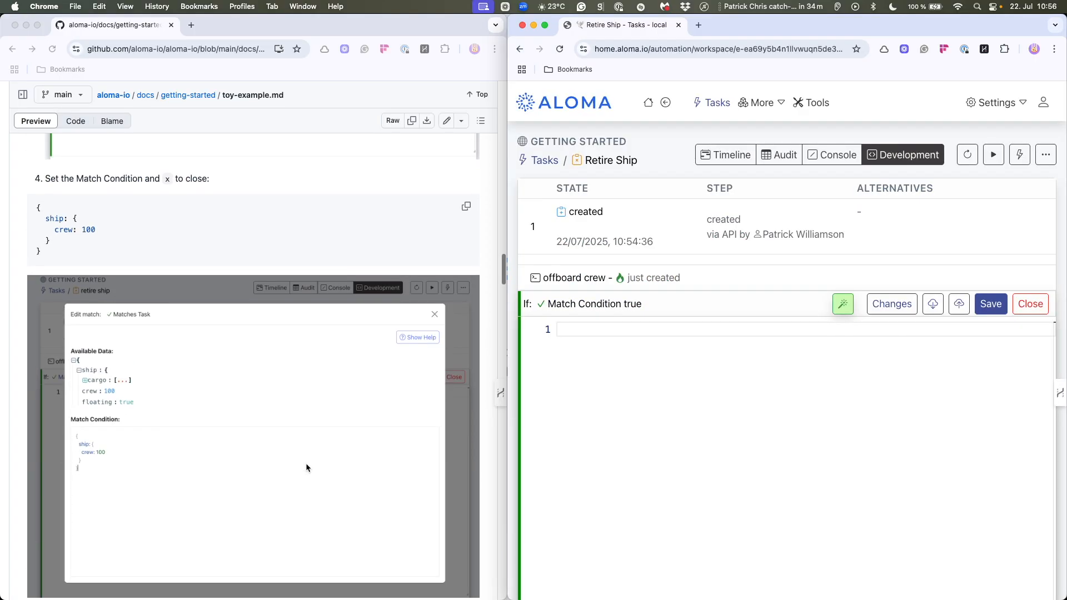
- Fill the offboard crew step with the guide's code that sets data.ship.crew to 0 and logs 'offboarded crew', and save it
scroll(306, 465, "down", 6)
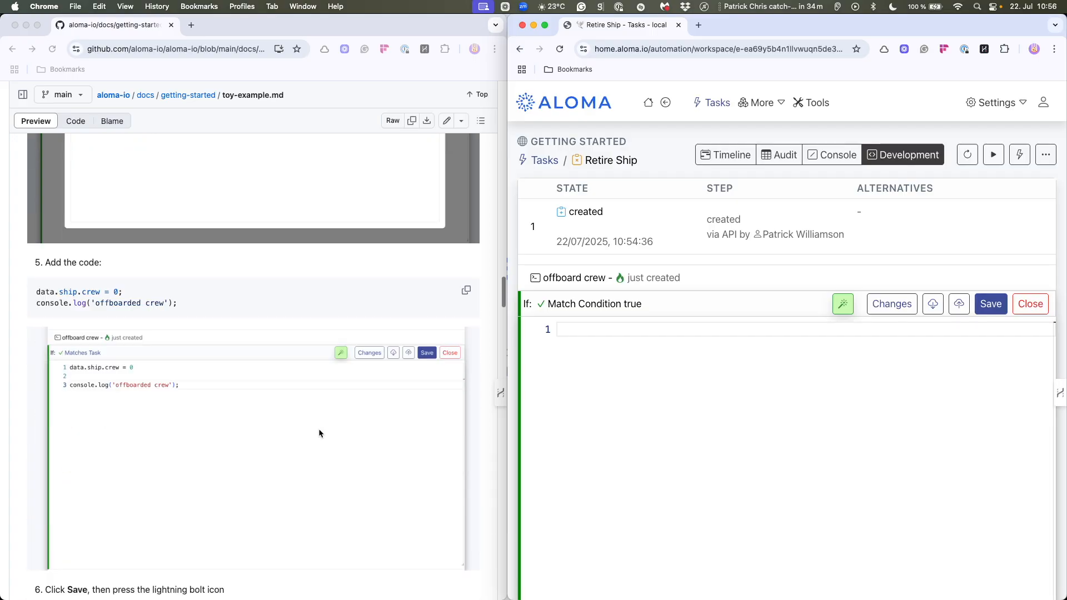
left_click(466, 291)
left_click(466, 293)
left_click(568, 327)
key("super+v")
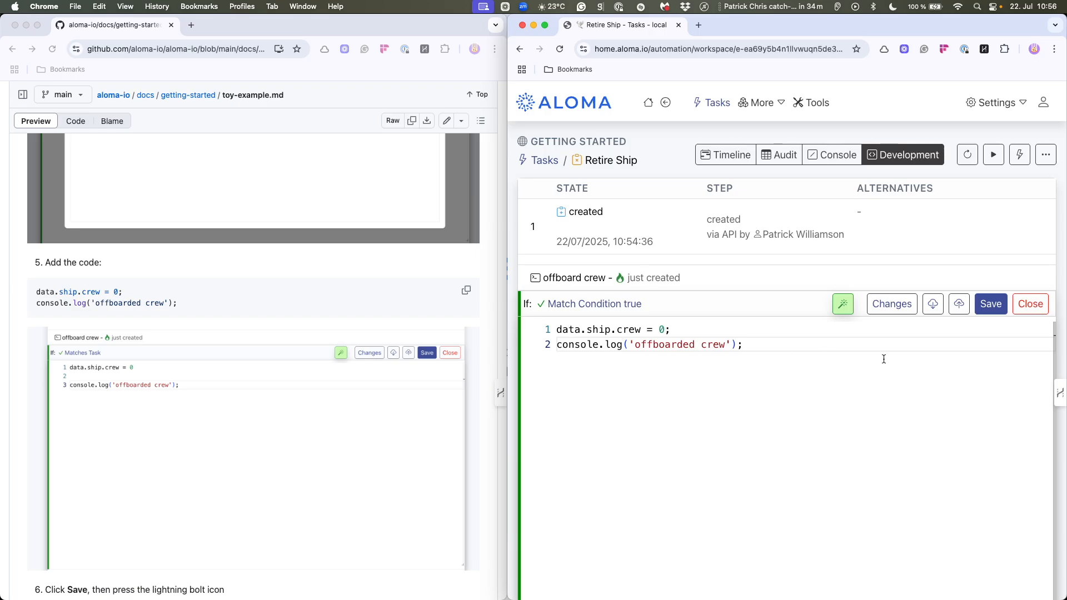
left_click(991, 304)
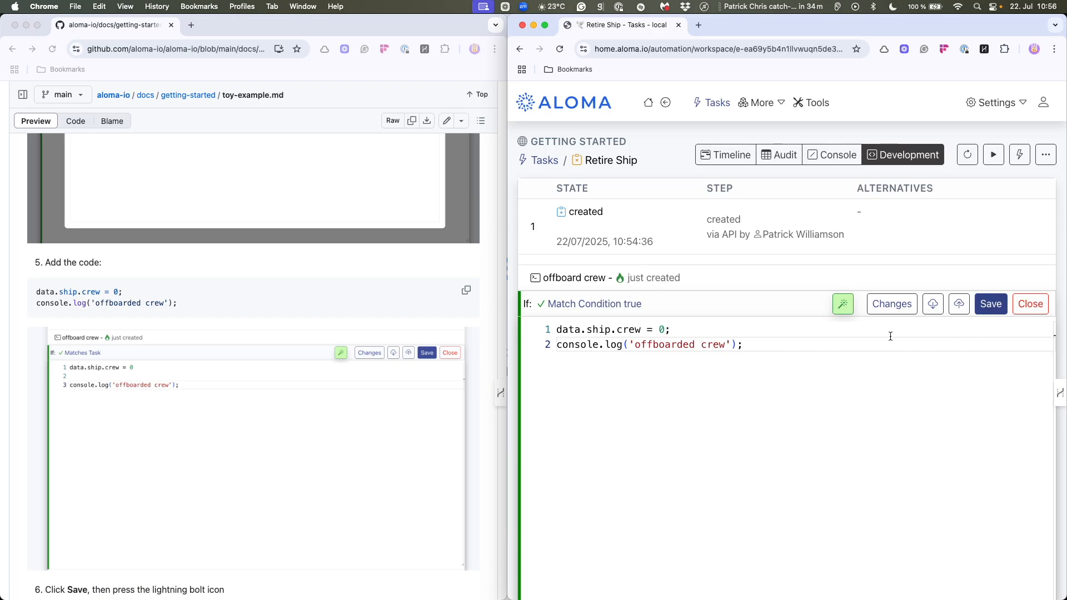
- Re-run the Retire Ship task with the saved step and compare its execution with the guide's expected result
scroll(422, 450, "down", 5)
scroll(420, 449, "down", 3)
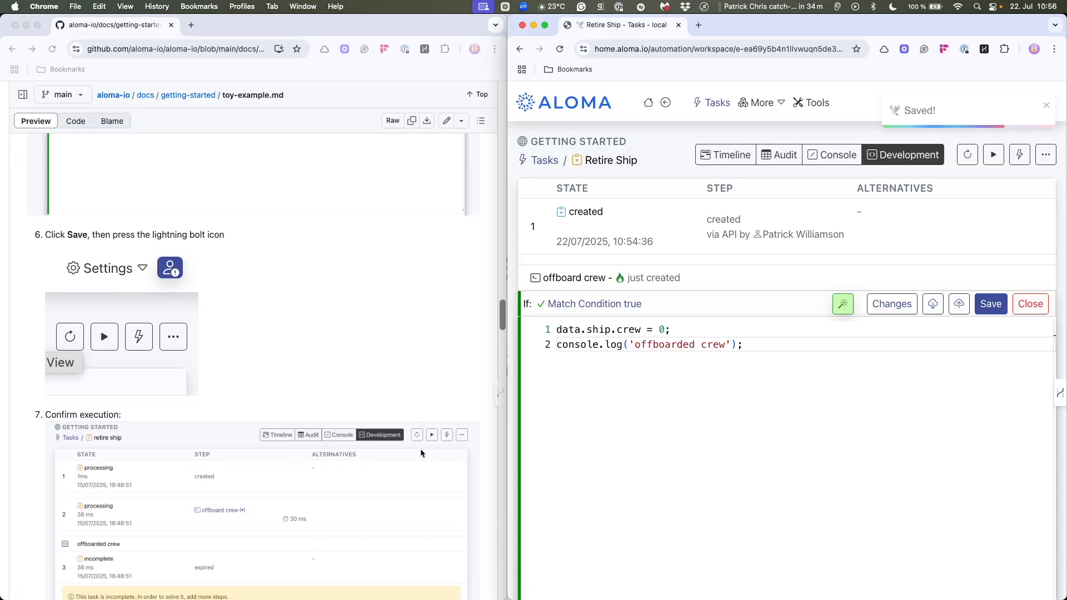
mouse_move(719, 258)
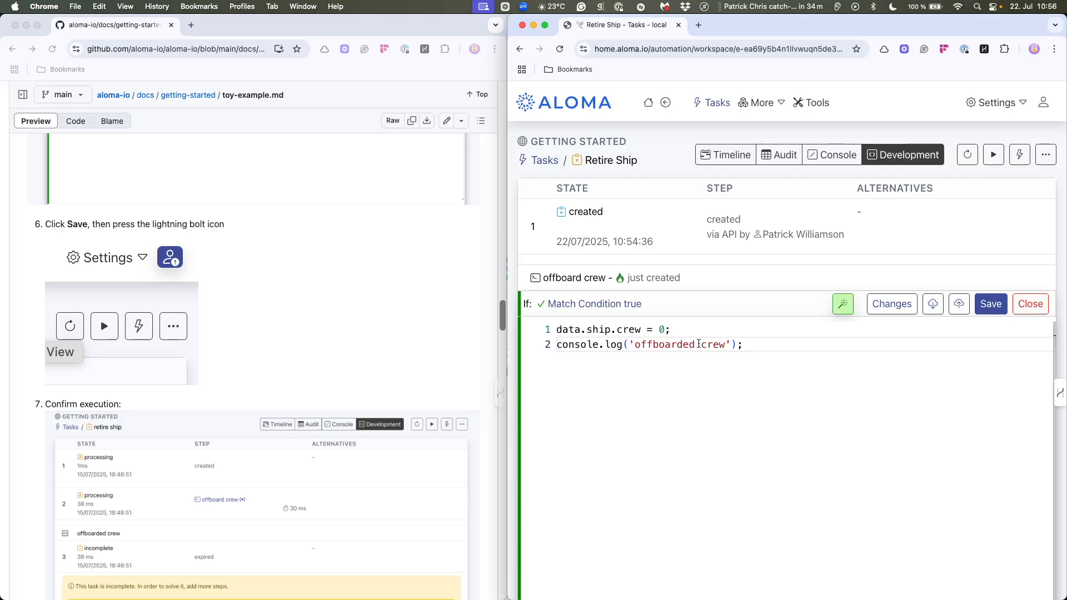
key("super+r")
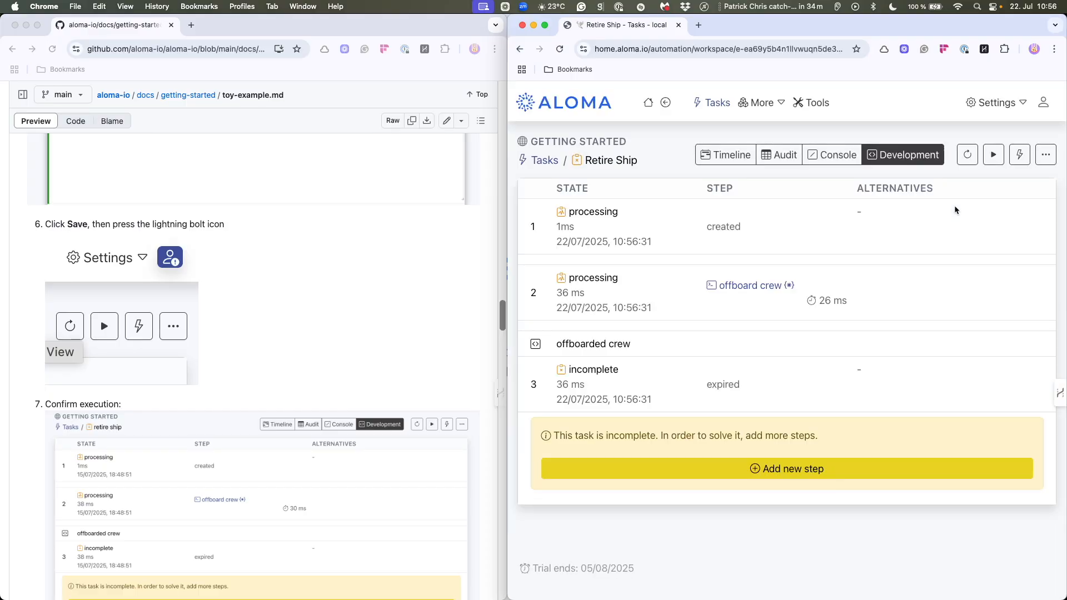
scroll(355, 361, "down", 5)
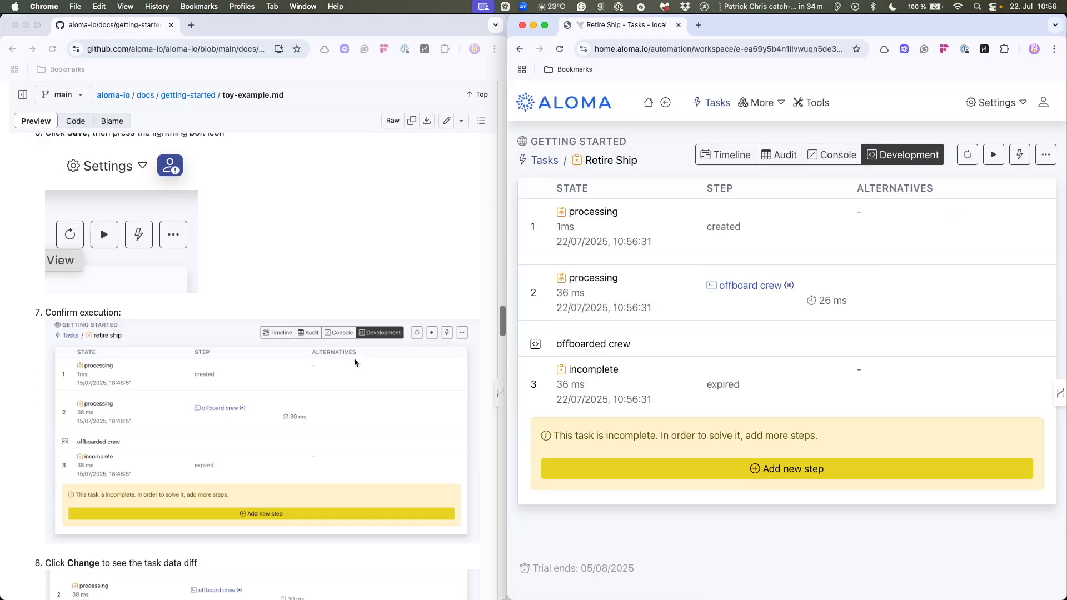
scroll(354, 360, "down", 4)
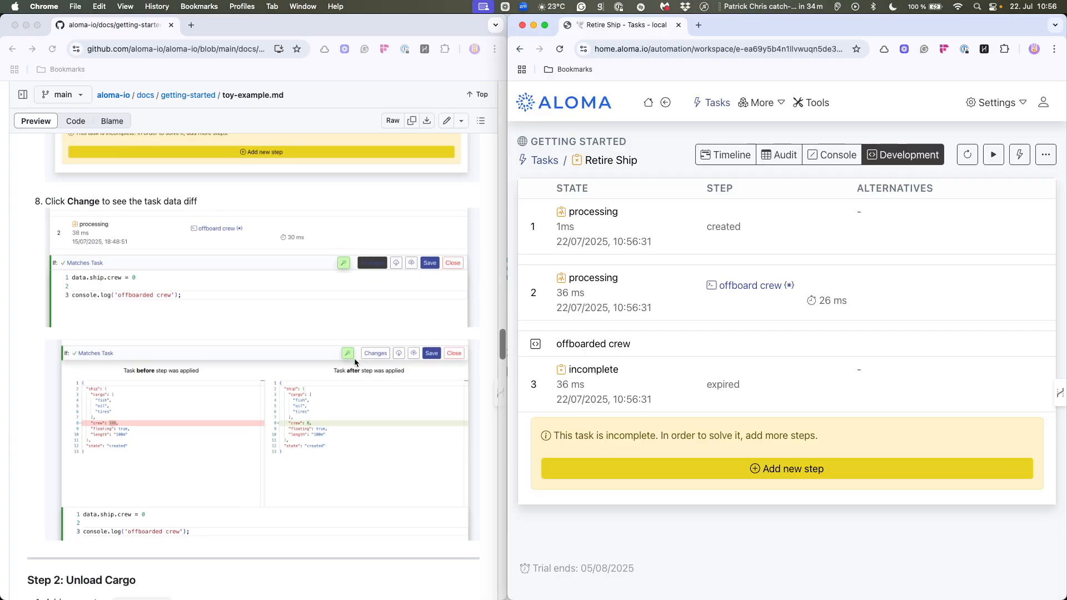
- Inspect the task data before and after the offboard crew step, close it, and check its console log line
scroll(355, 361, "up", 4)
left_click(750, 286)
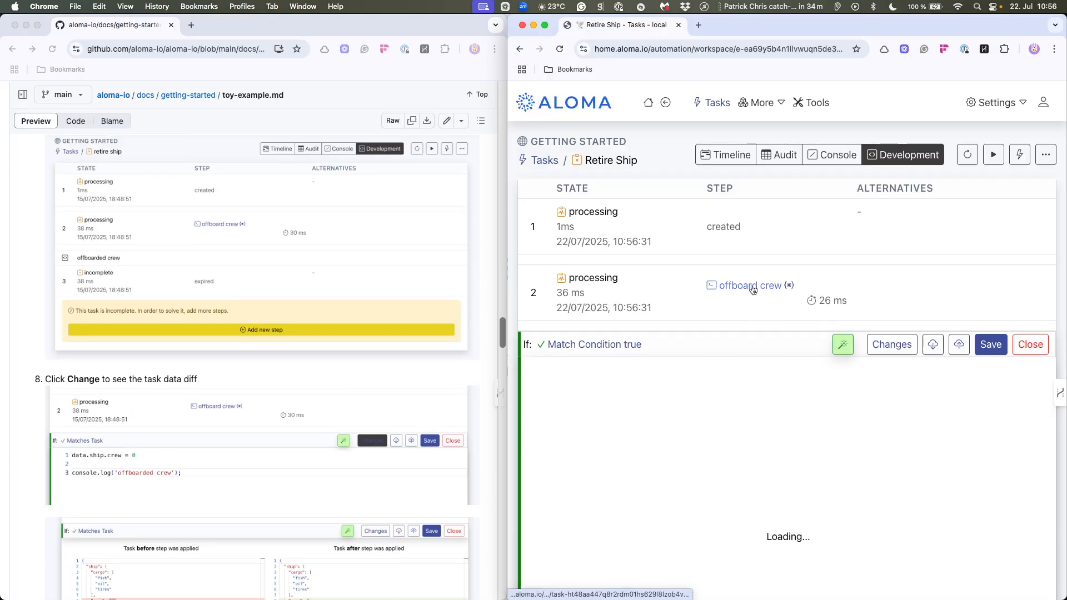
left_click(881, 350)
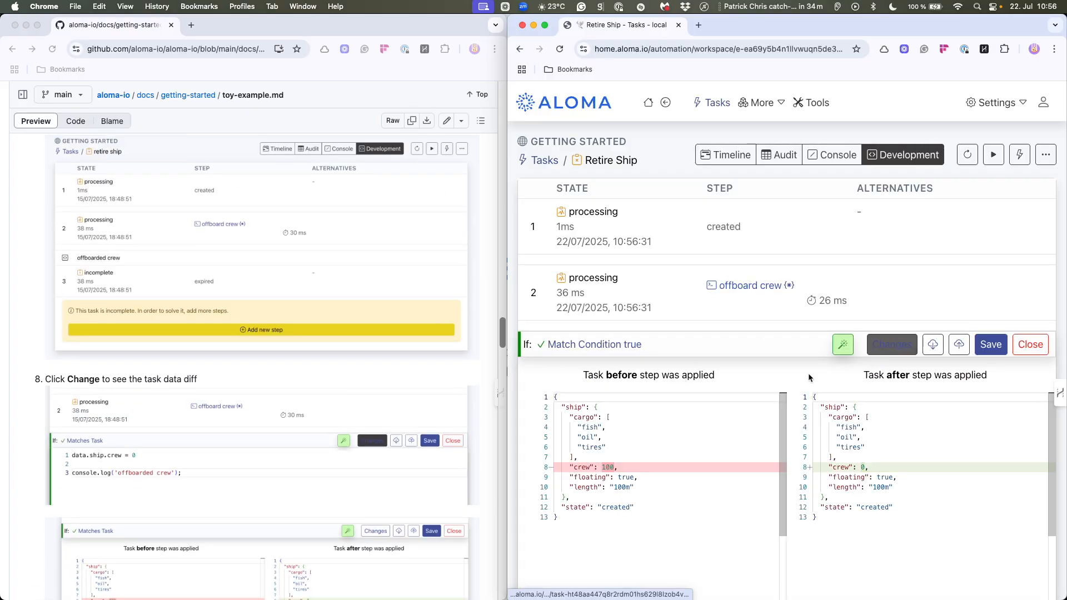
scroll(435, 369, "down", 3)
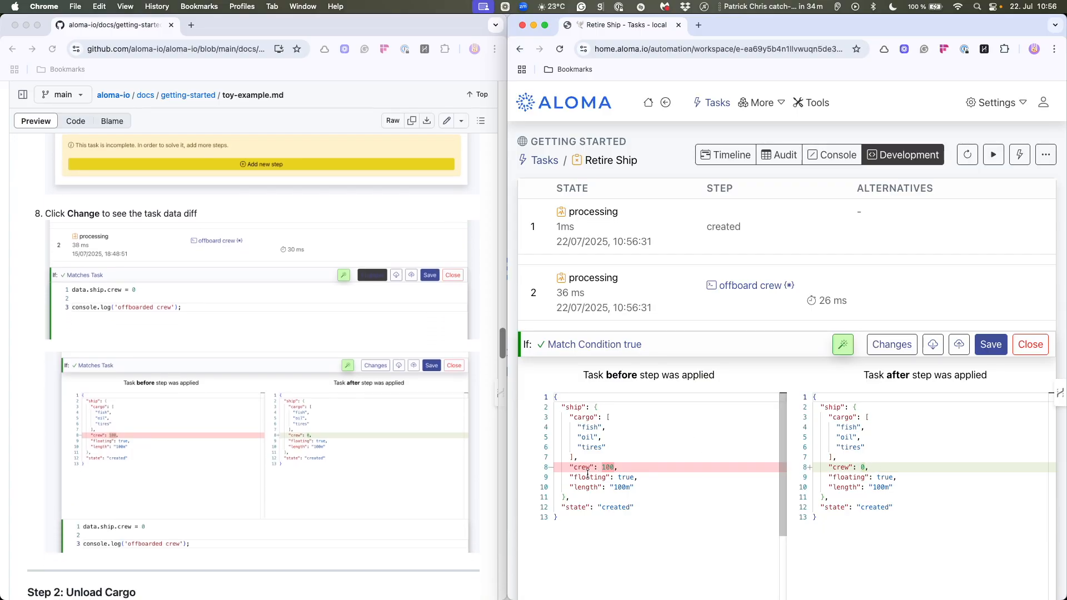
left_click(1031, 345)
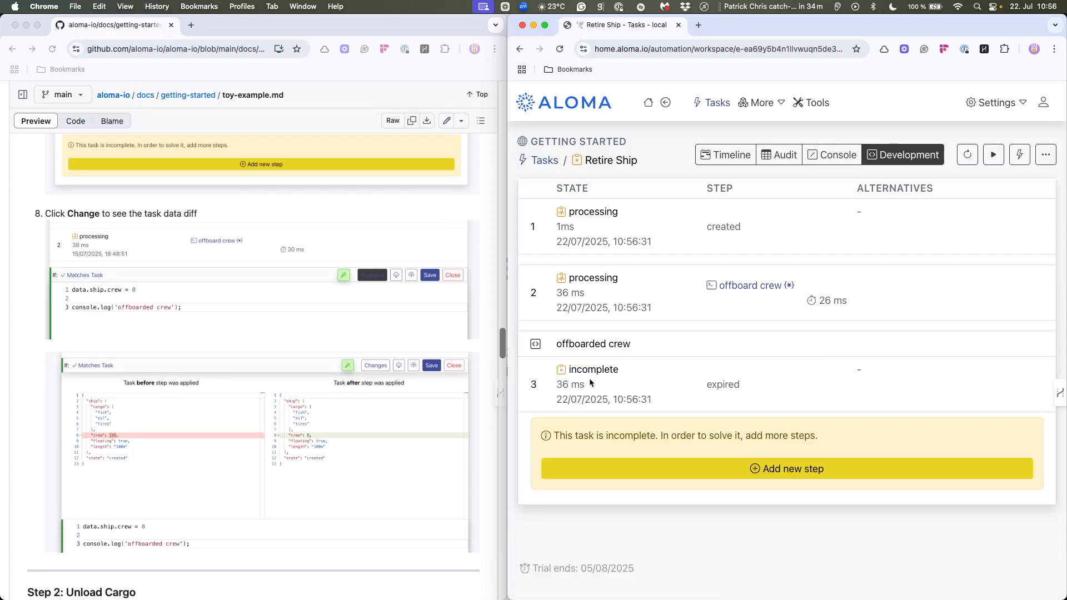
left_click_drag(555, 344, 651, 344)
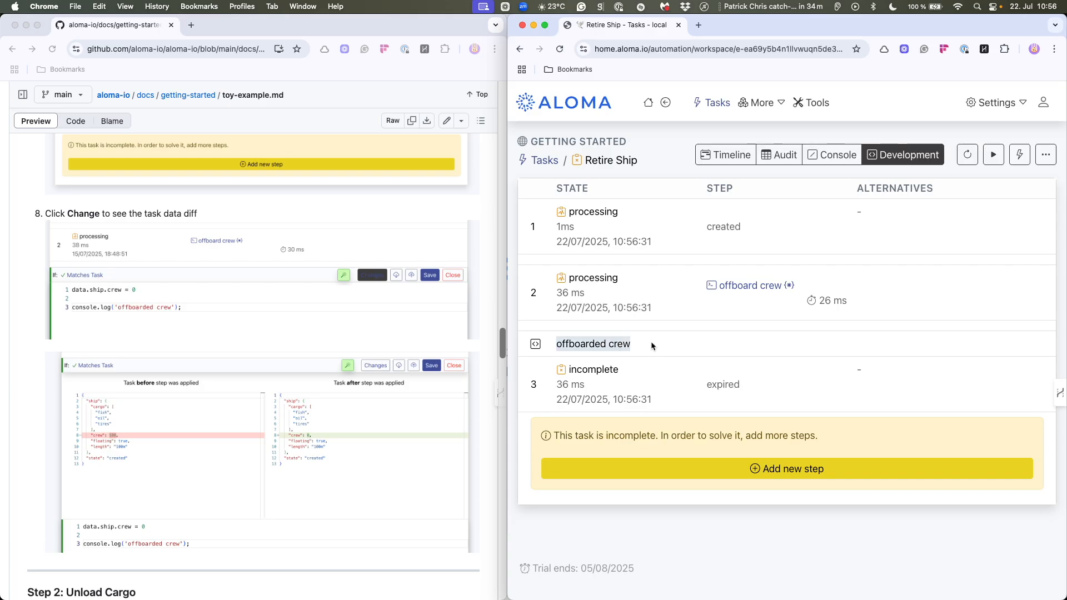
- Add a new code step named "unload cargo" to the incomplete Retire Ship task
scroll(243, 403, "down", 6)
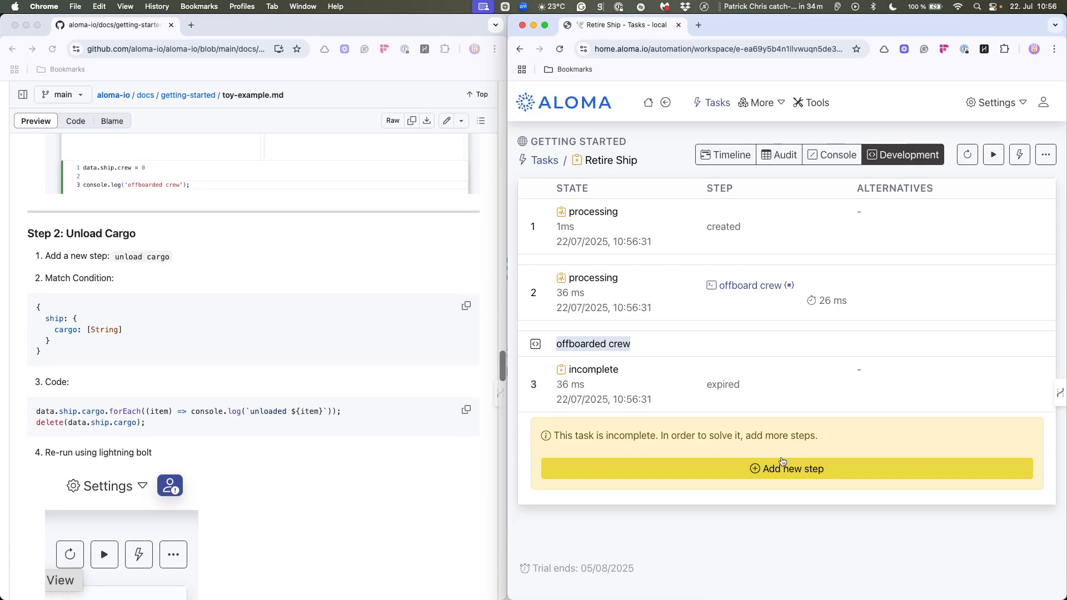
mouse_move(755, 275)
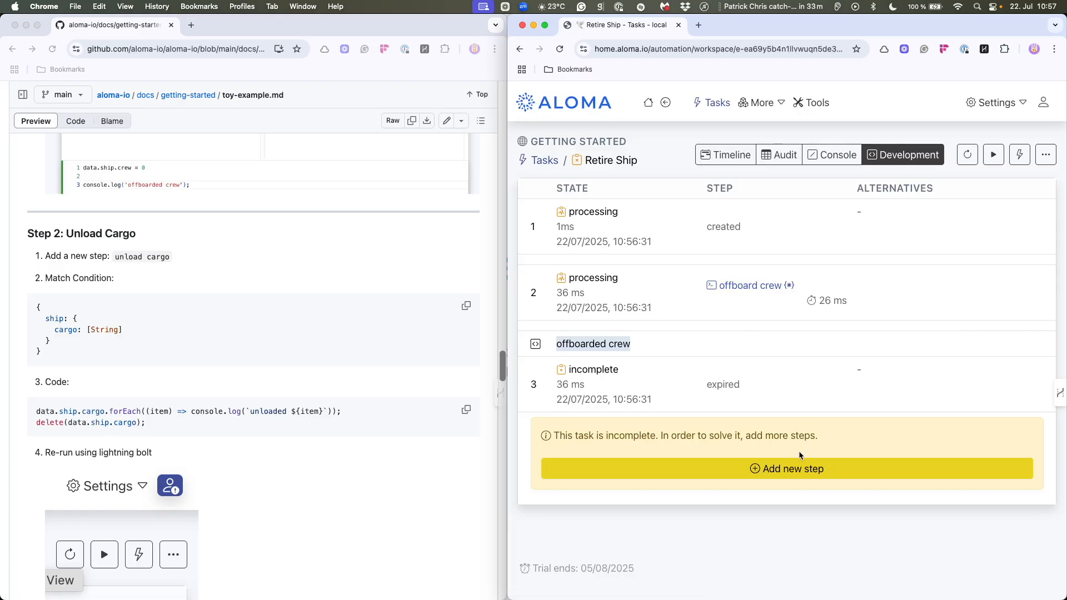
left_click(792, 472)
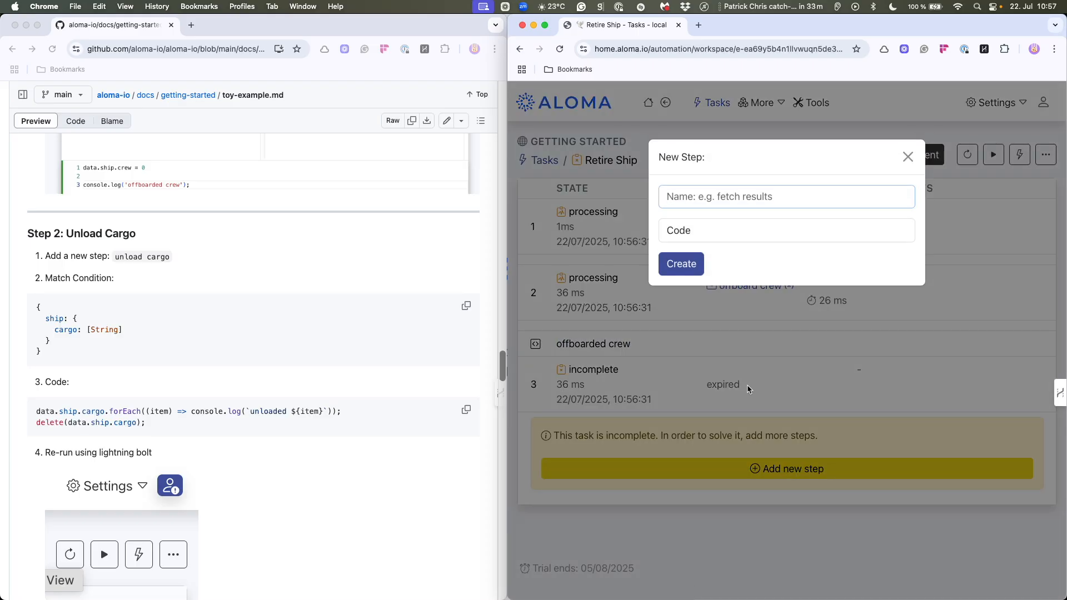
scroll(259, 421, "down", 1)
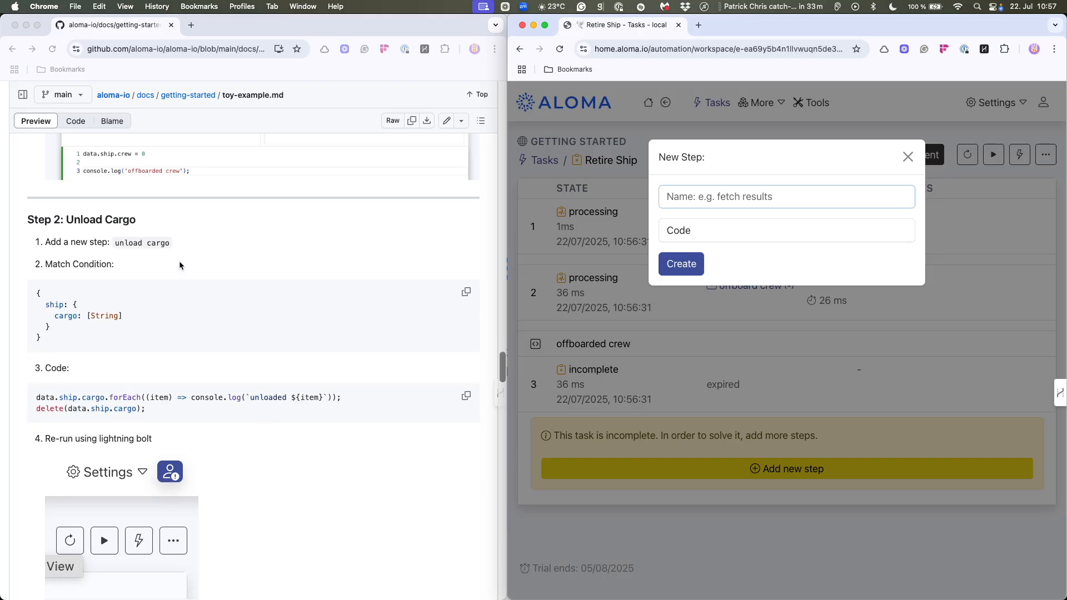
type("unload cargo")
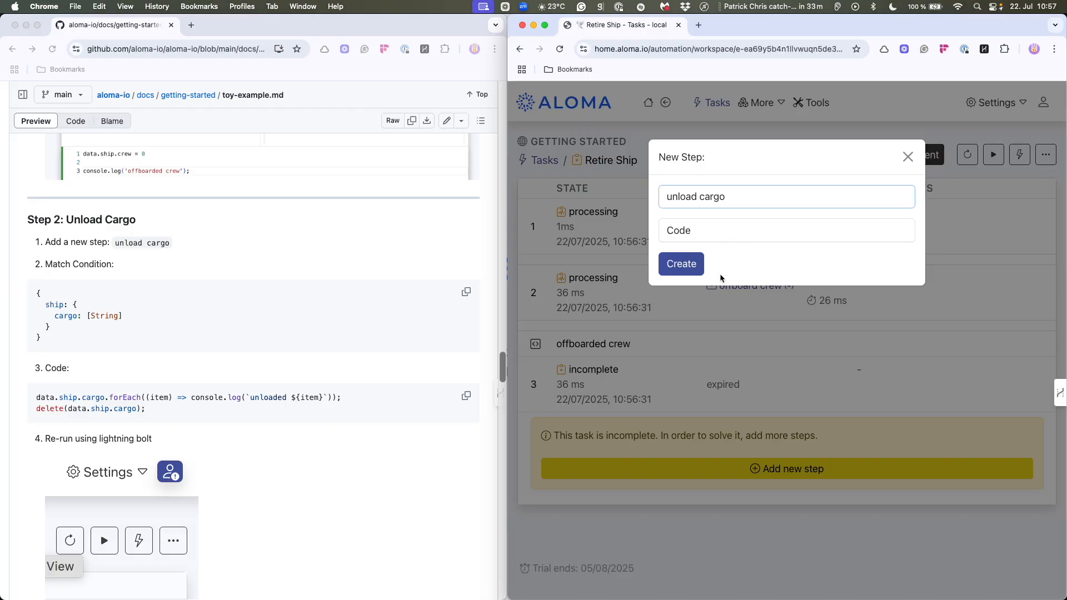
left_click(679, 265)
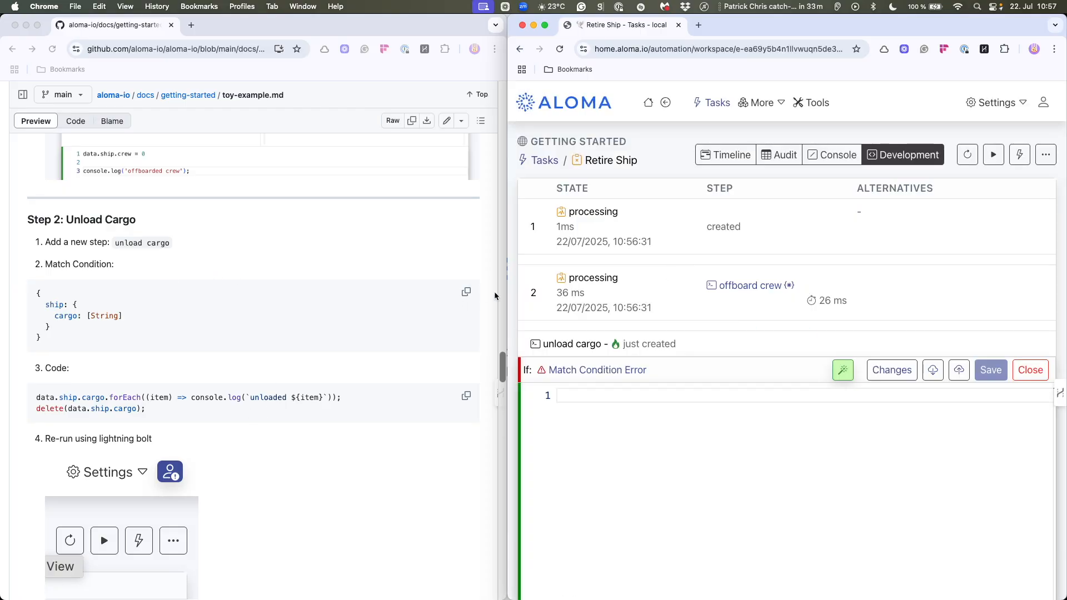
- Set the unload cargo step's match condition to a ship with cargo: Array, inserted from the available ship data
left_click(616, 371)
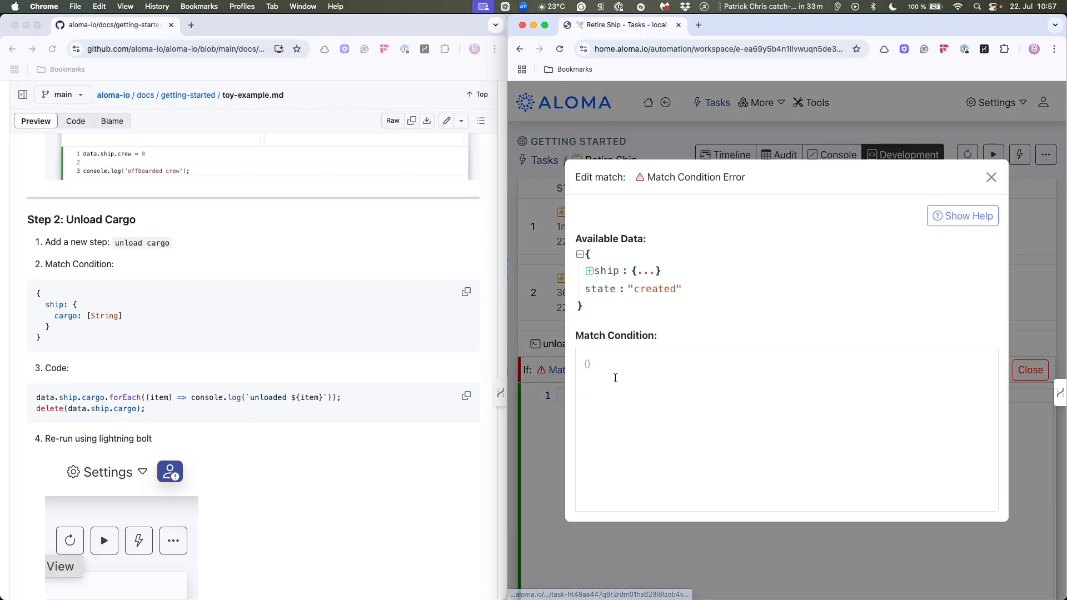
left_click(590, 272)
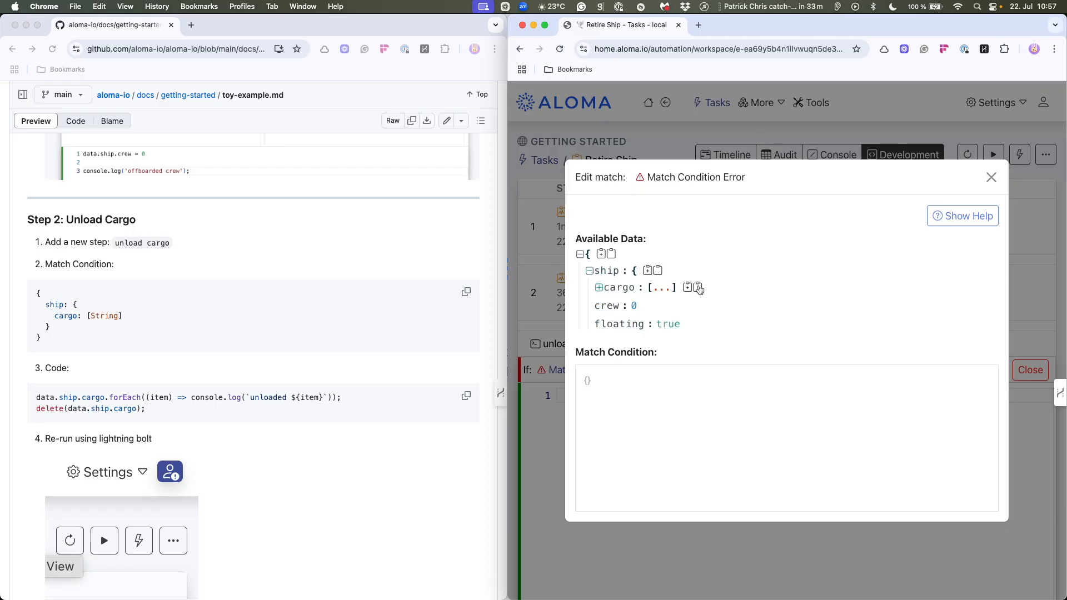
left_click(698, 289)
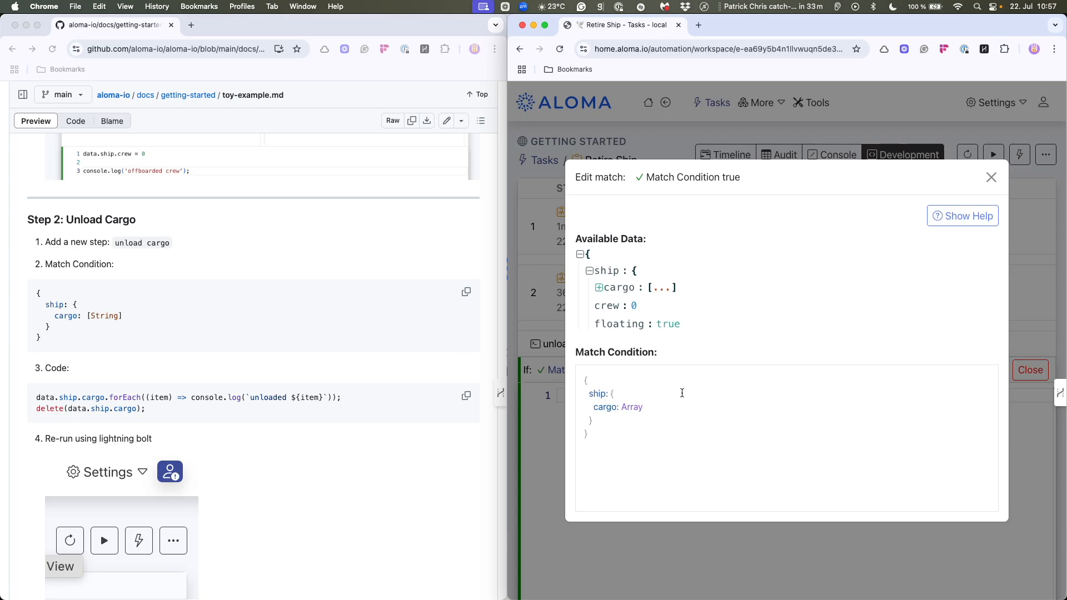
left_click(993, 179)
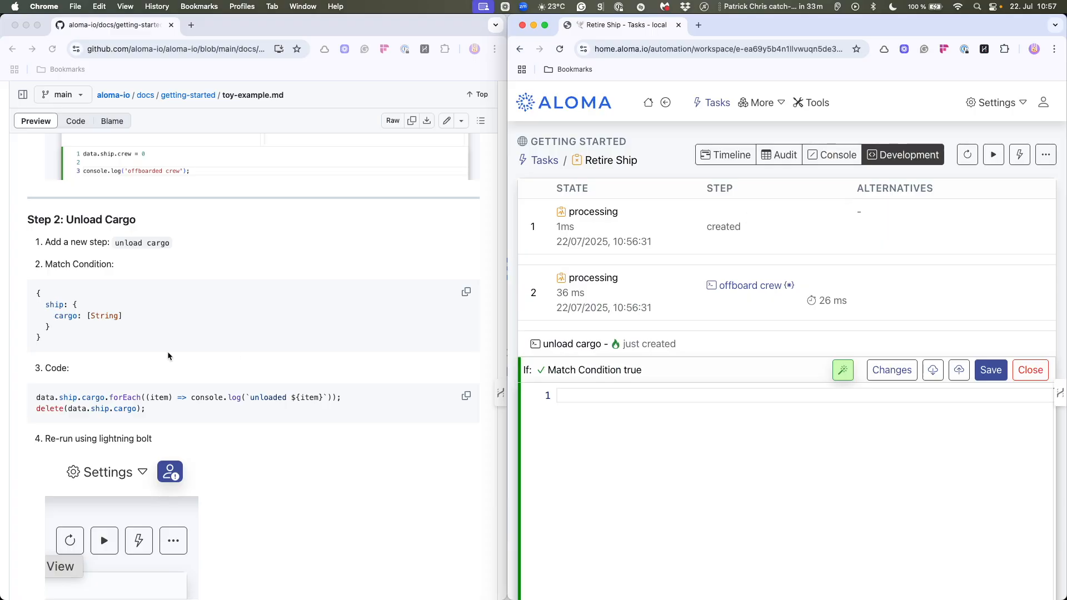
- Fill the unload cargo step with the guide's code that logs each unloaded cargo item and deletes data.ship.cargo, and save it
scroll(166, 355, "down", 3)
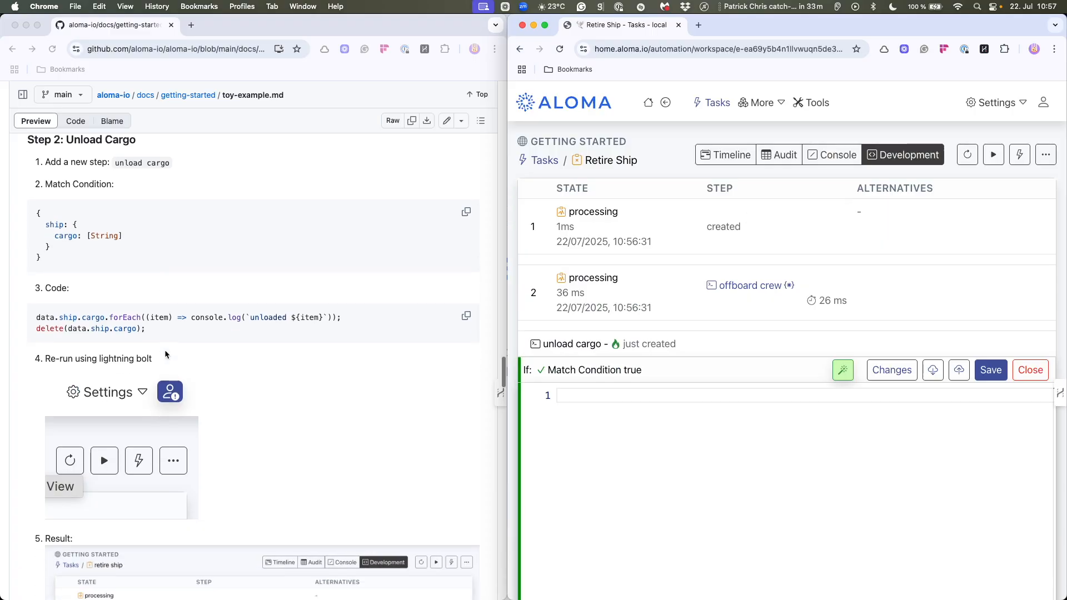
left_click(465, 317)
left_click(466, 316)
left_click(570, 395)
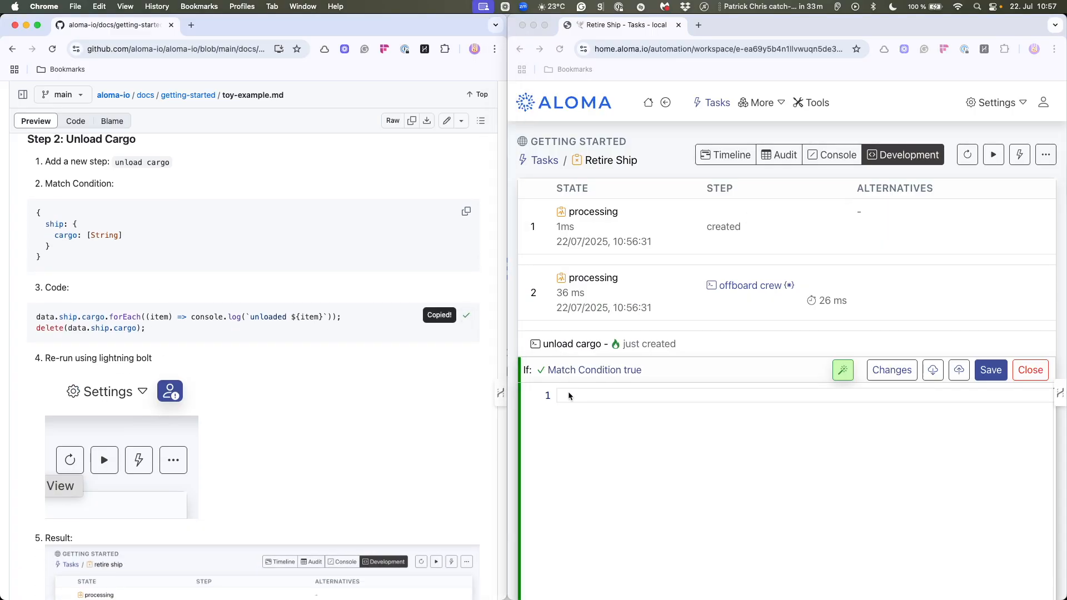
key("super+v")
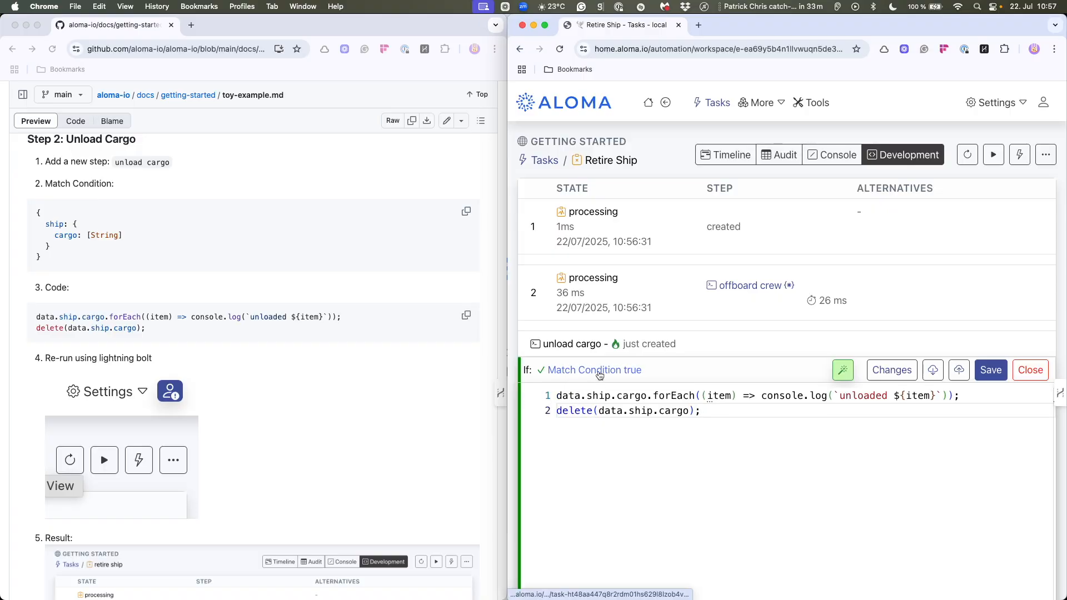
left_click(554, 422)
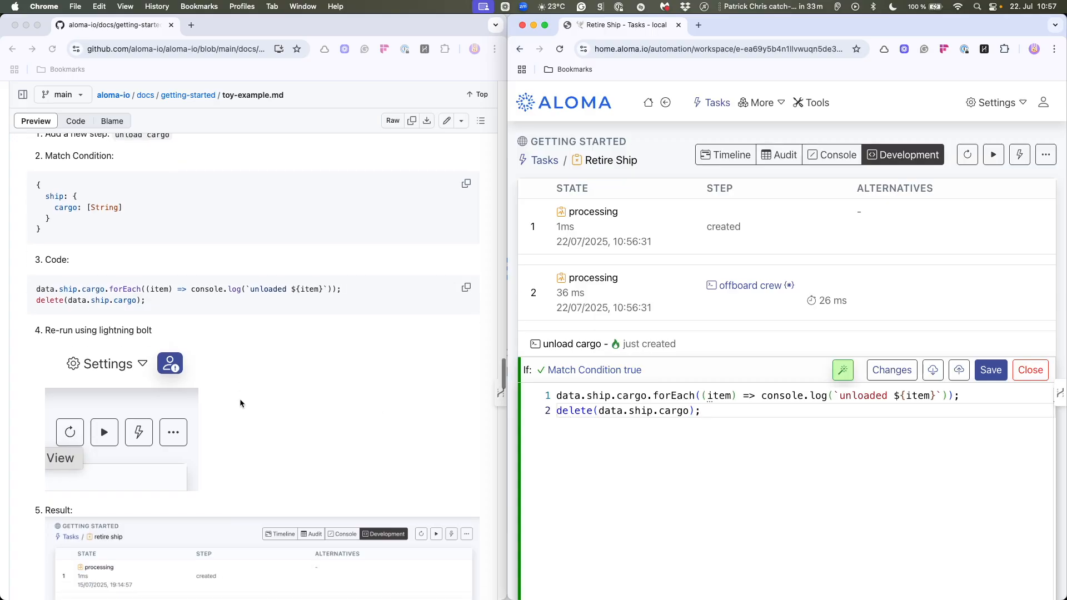
scroll(245, 398, "down", 2)
left_click(990, 370)
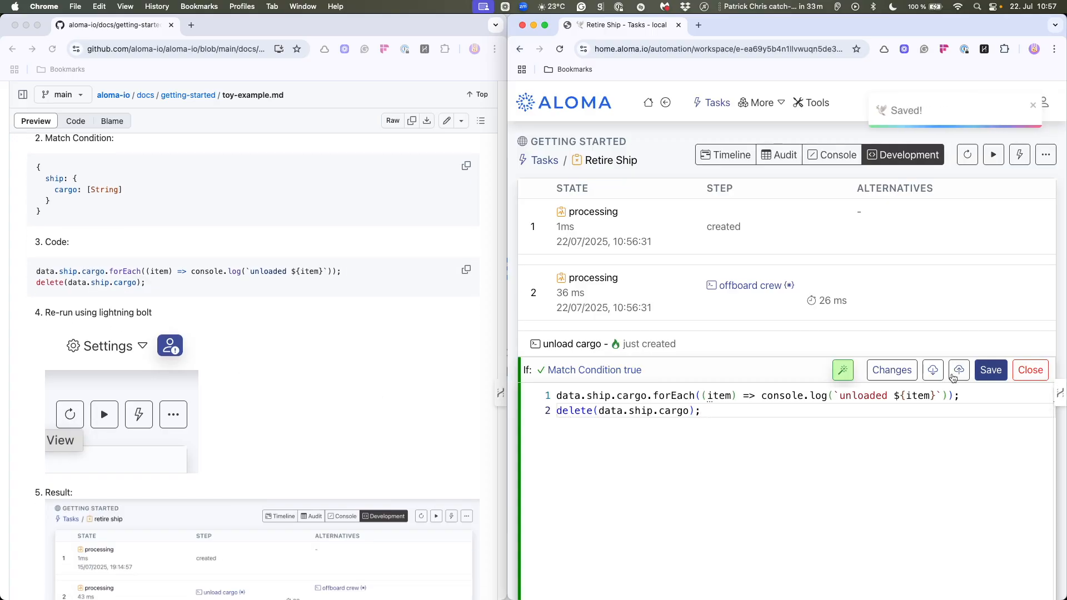
- Re-run the Retire Ship task and review the order in which its steps execute
left_click(1014, 160)
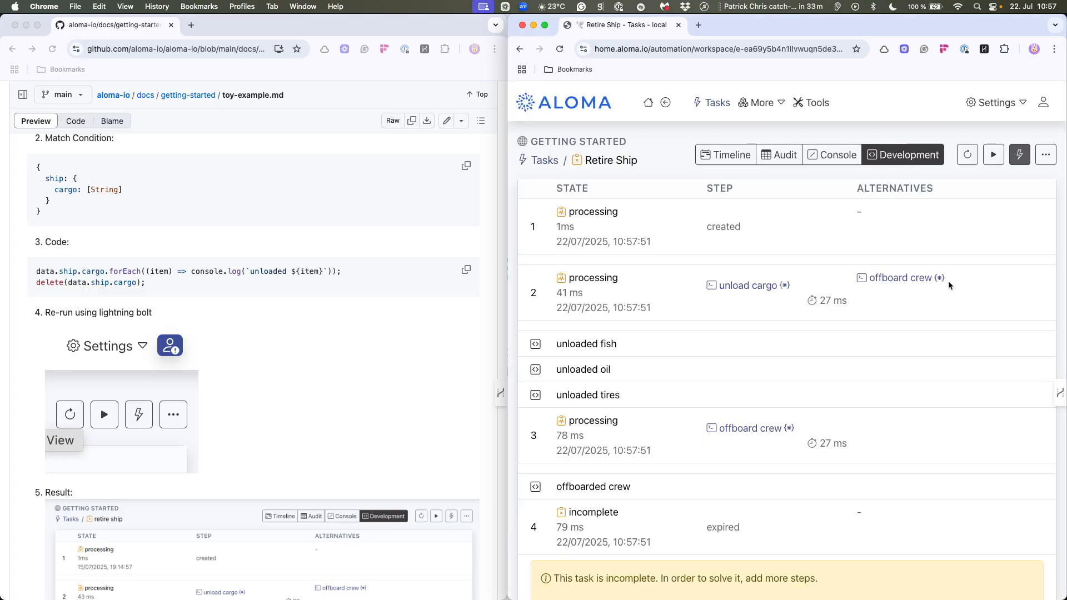
scroll(723, 405, "down", 2)
scroll(723, 404, "down", 3)
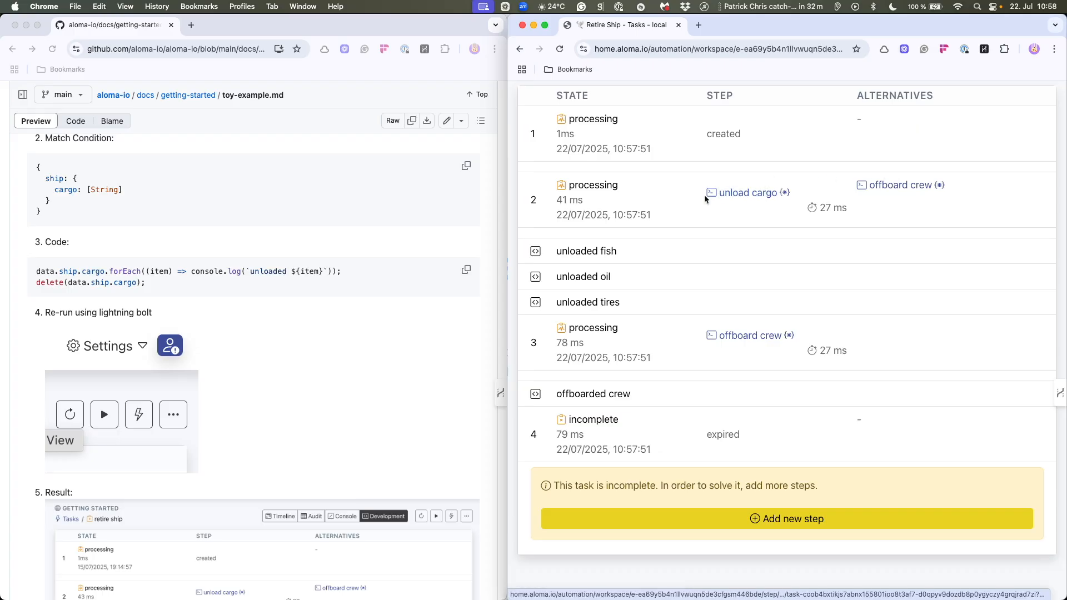
- Read the guide's expected result and its instructions for changing the match condition so that the crew is offboarded first
scroll(421, 355, "down", 5)
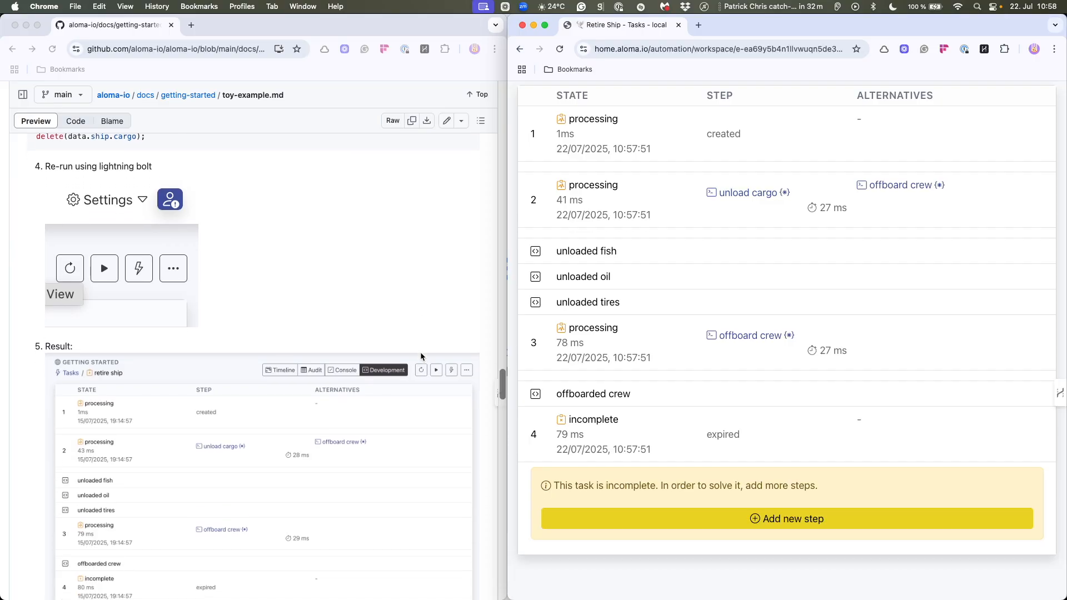
scroll(420, 356, "down", 6)
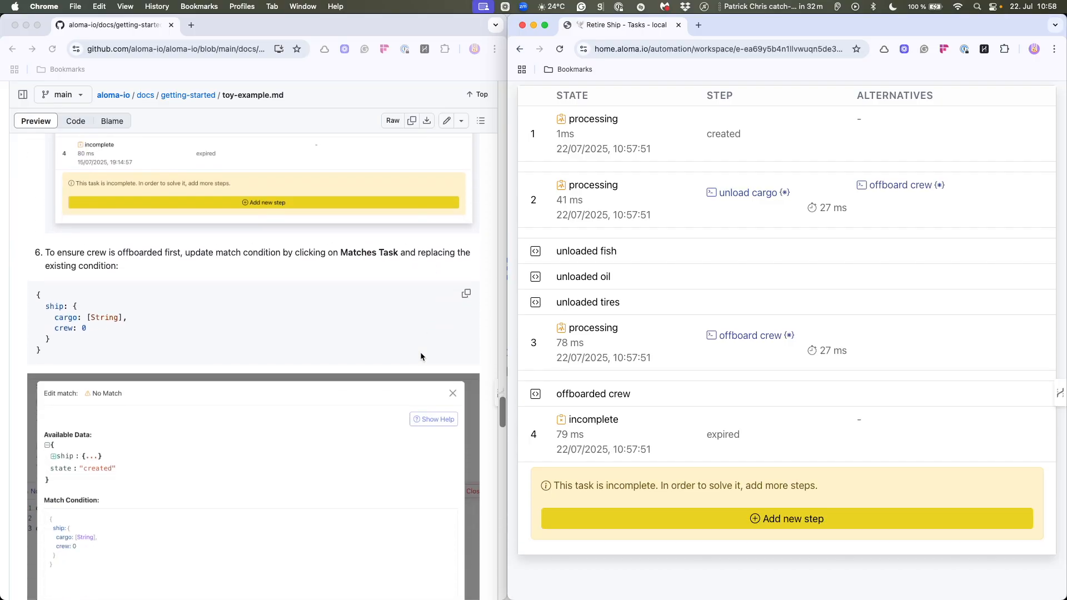
scroll(288, 304, "up", 1)
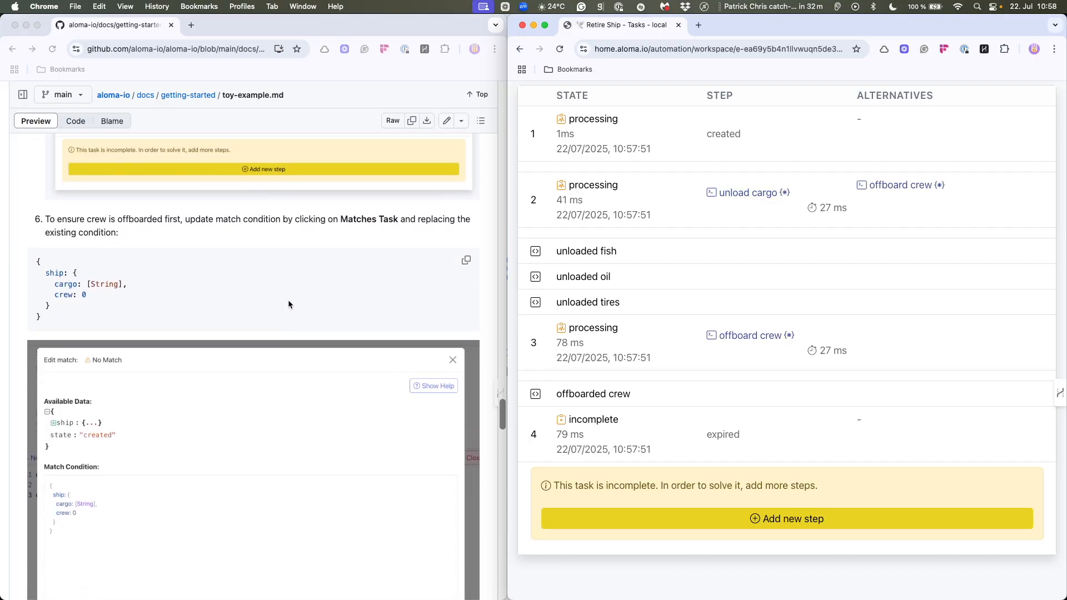
scroll(212, 260, "up", 3)
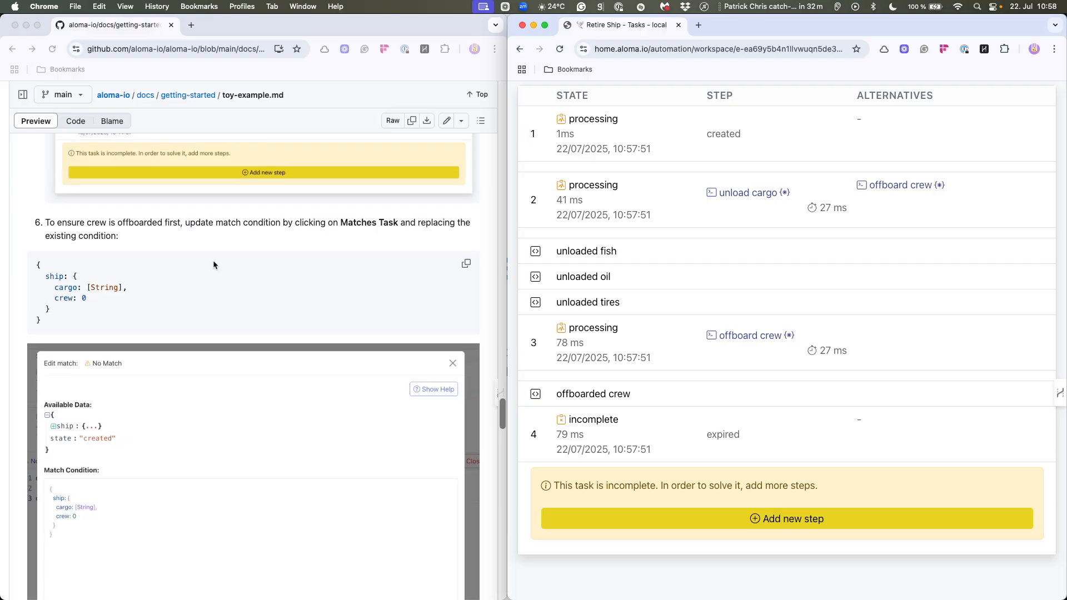
scroll(213, 260, "up", 5)
scroll(212, 260, "down", 3)
scroll(255, 290, "down", 3)
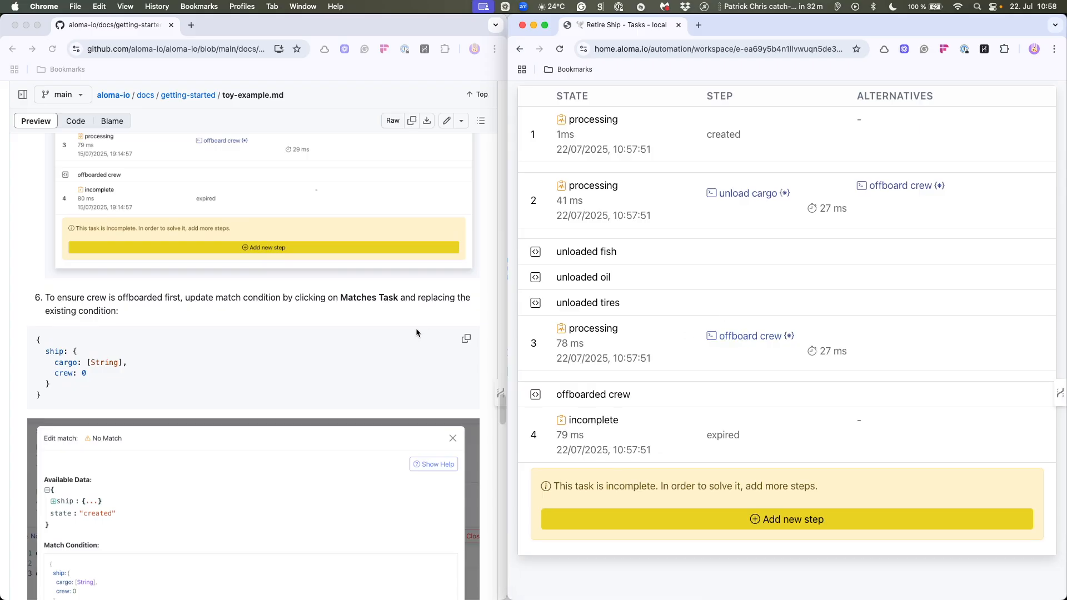
- Compare the guide's crew-first match condition with the current step order in the Retire Ship task
scroll(417, 333, "down", 2)
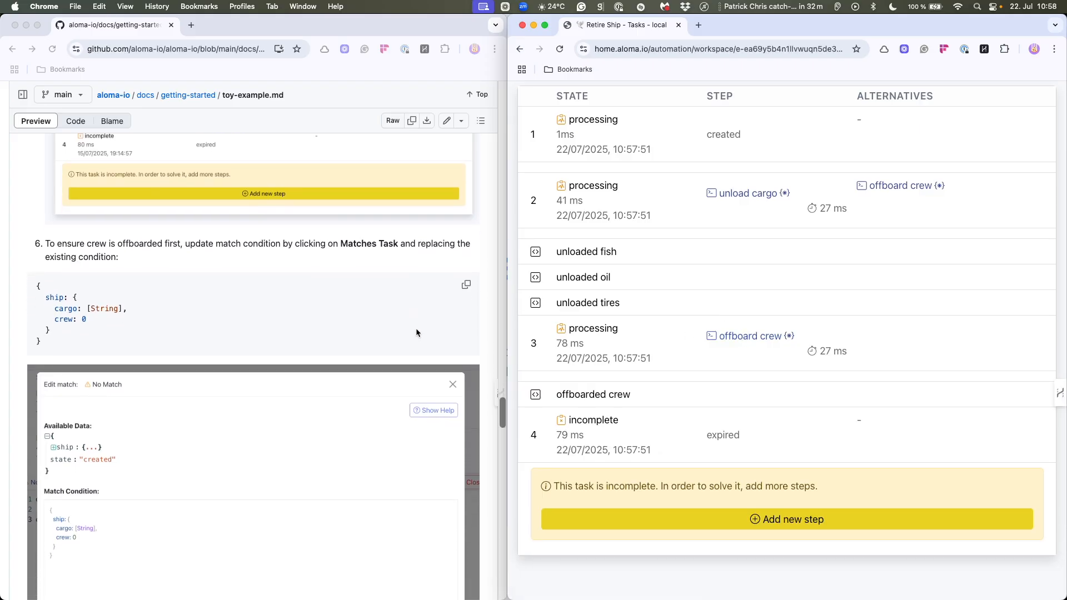
scroll(415, 333, "up", 6)
scroll(411, 332, "down", 4)
scroll(407, 333, "down", 1)
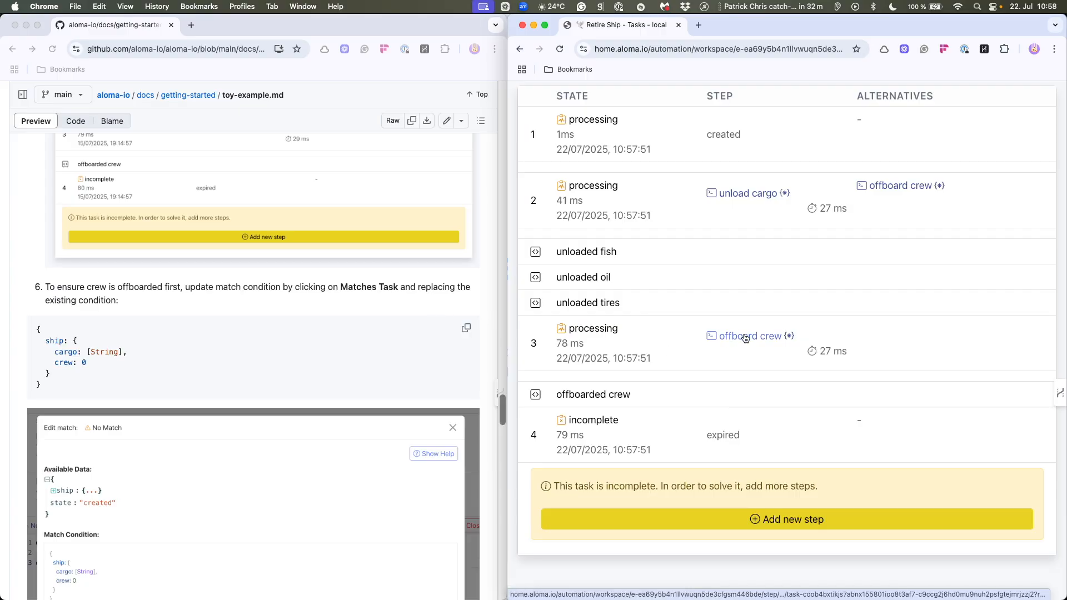
scroll(262, 407, "down", 2)
scroll(262, 407, "up", 3)
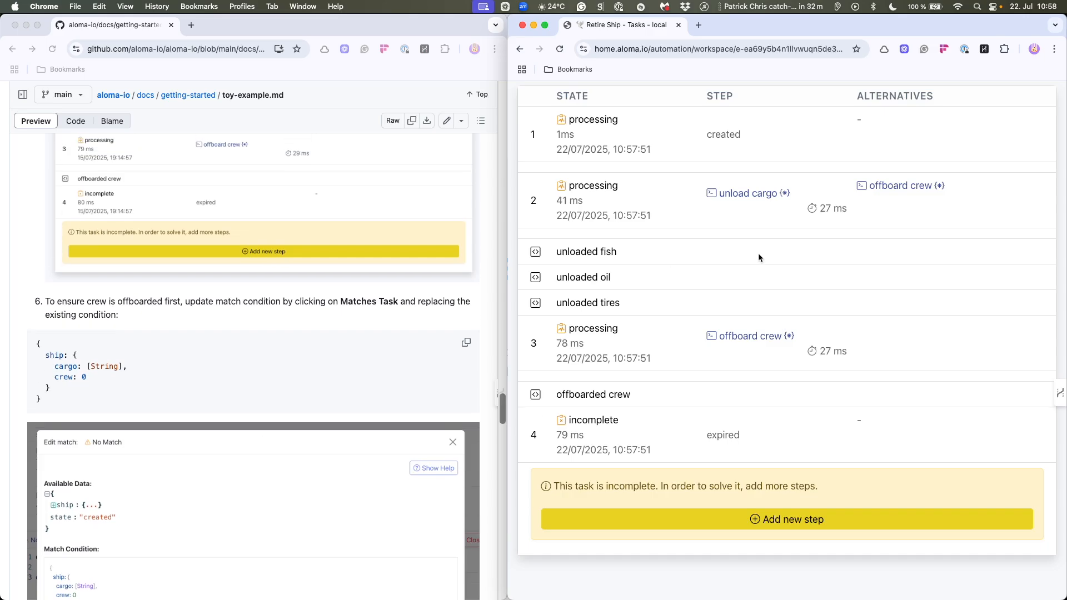
- Add crew: 0 from the guide after cargo: Array in the unload cargo step's match condition and save the step
left_click(750, 195)
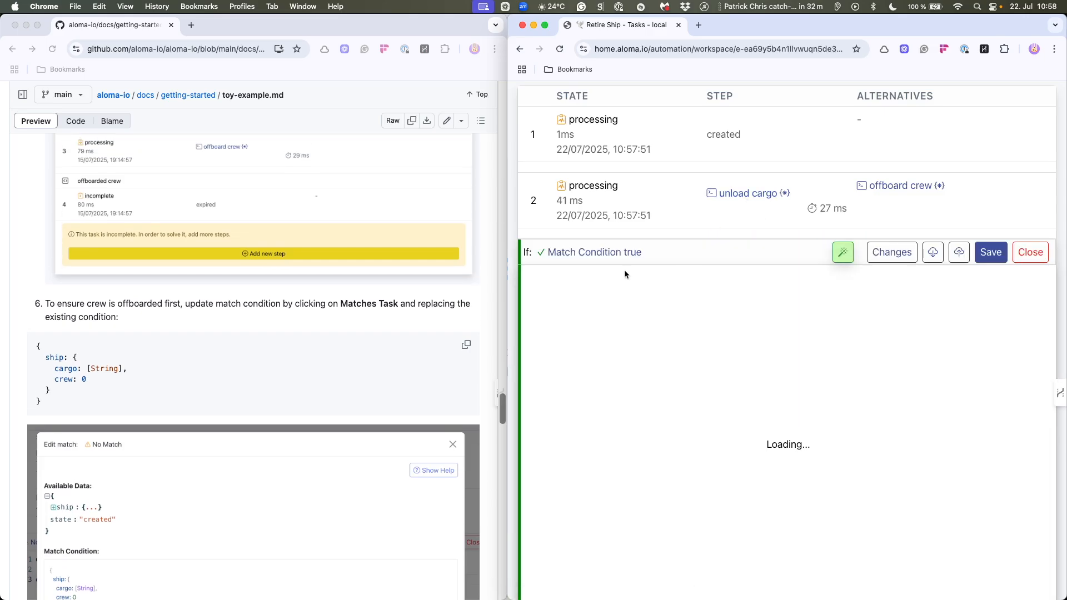
left_click(616, 253)
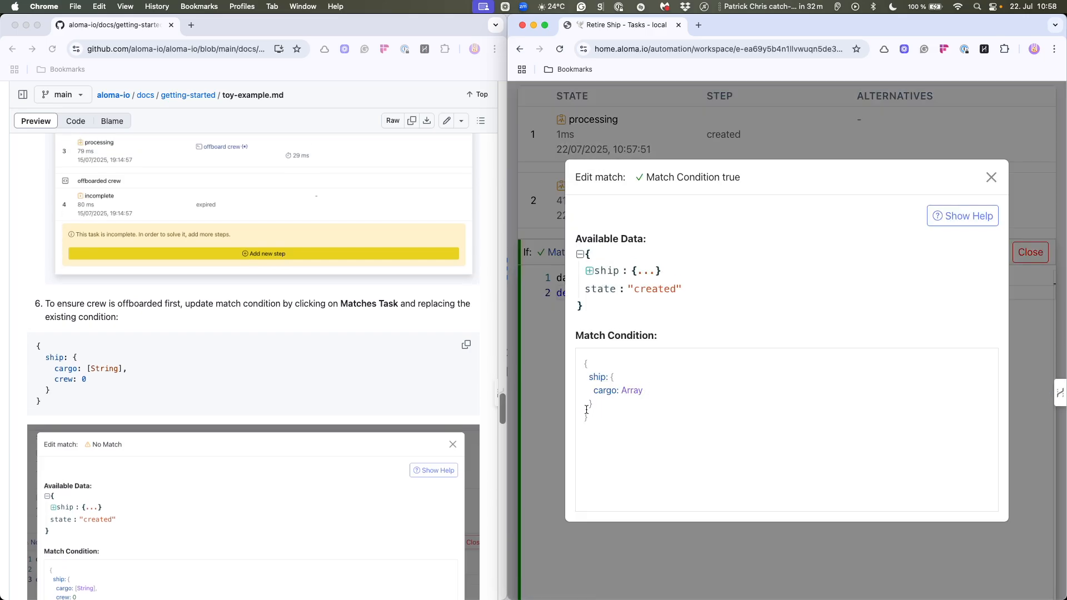
scroll(249, 513, "down", 5)
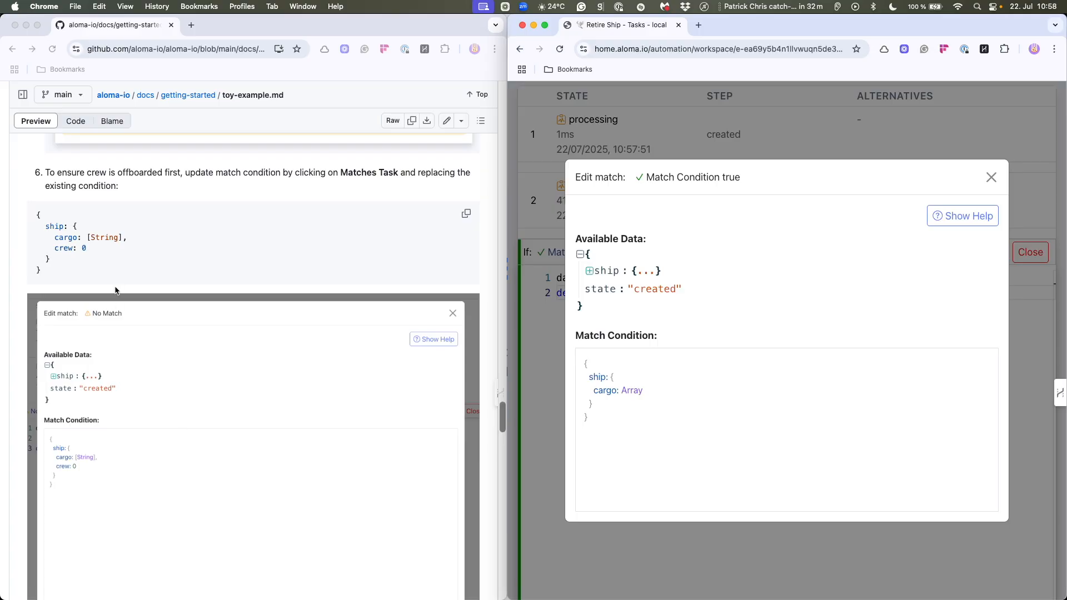
left_click(91, 248)
left_click_drag(59, 248, 85, 248)
key("super+c")
left_click(71, 248)
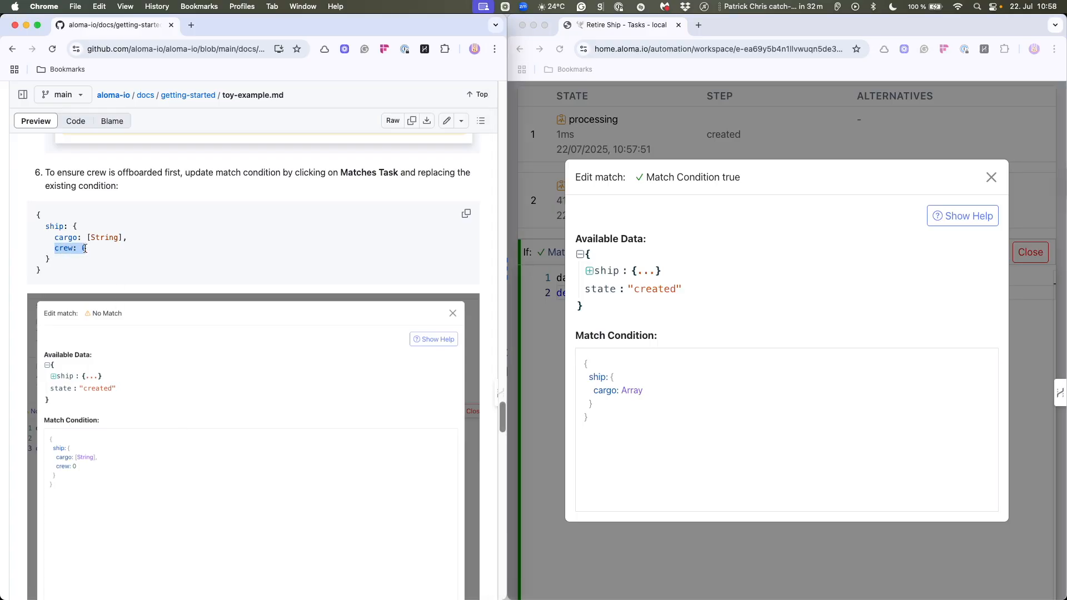
left_click(639, 392)
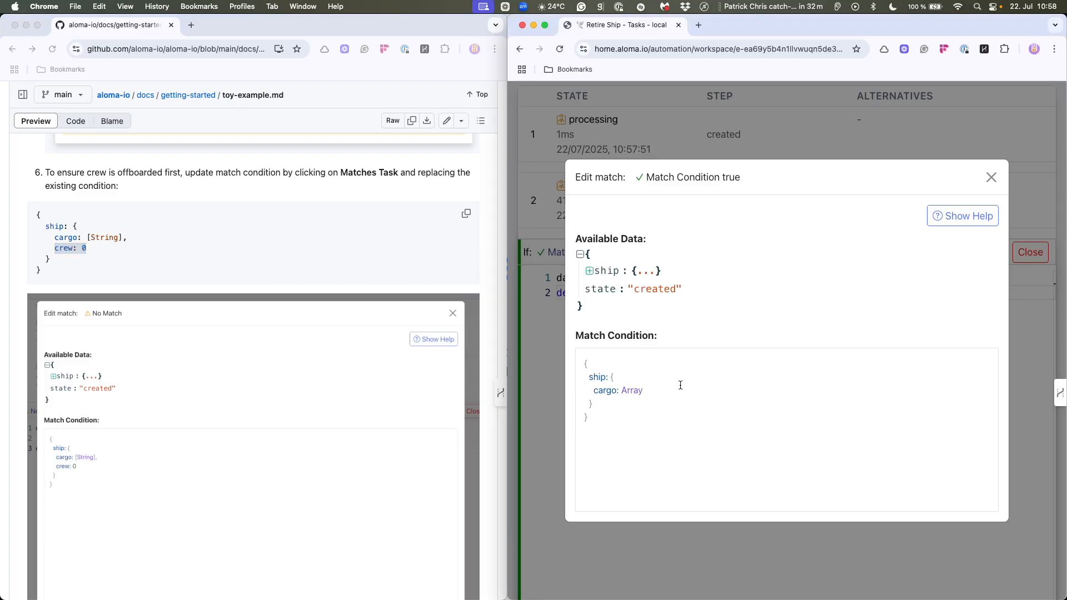
type(",")
key("super+v")
key("Return")
left_click(991, 177)
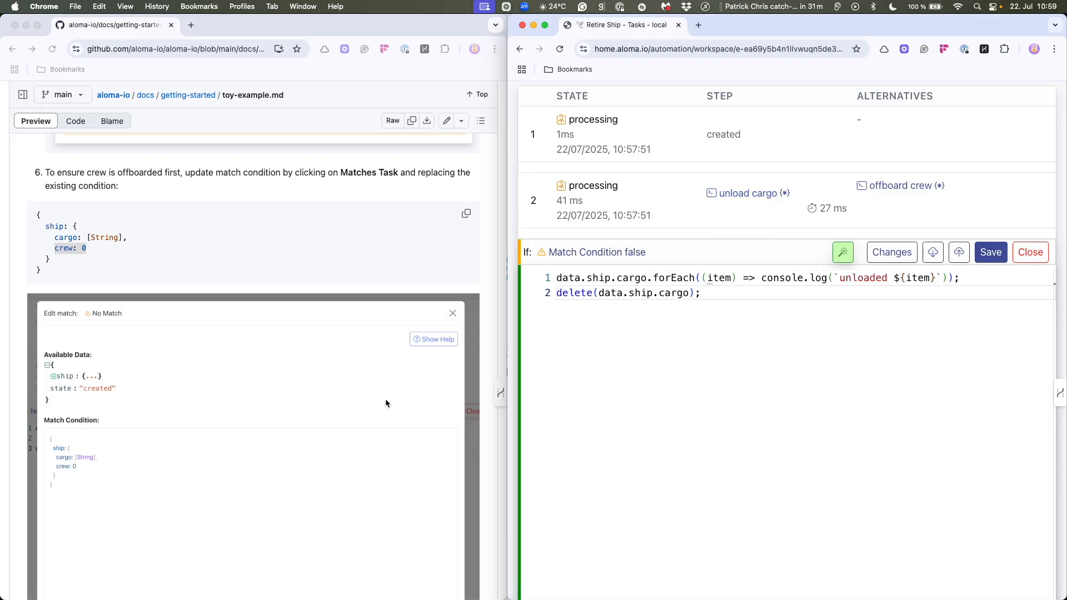
scroll(386, 403, "down", 10)
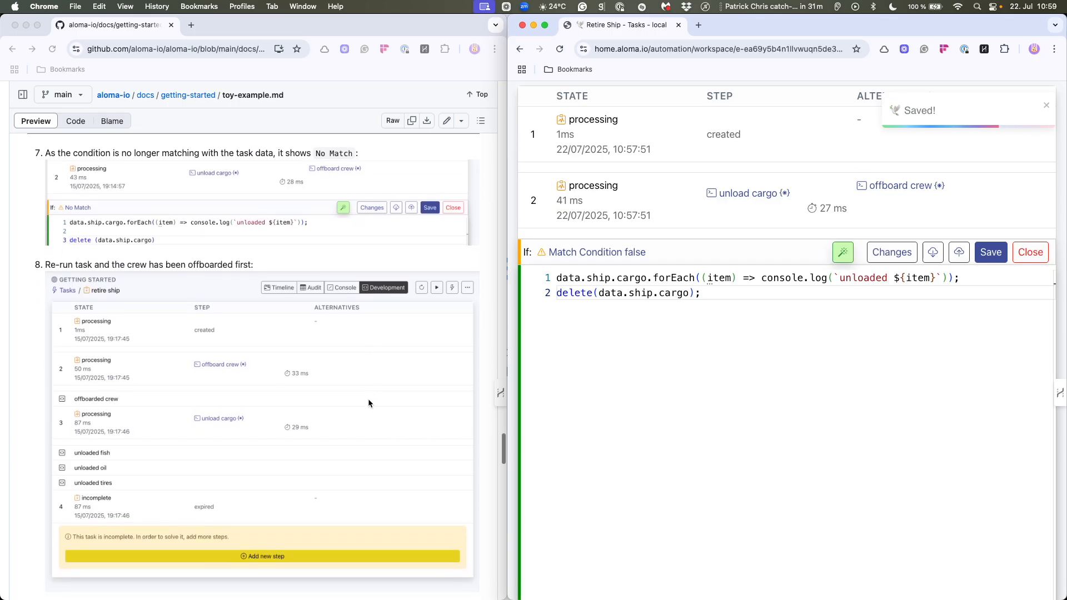
- Re-run the Retire Ship task and check its step order against the guide's expected result
scroll(340, 334, "down", 3)
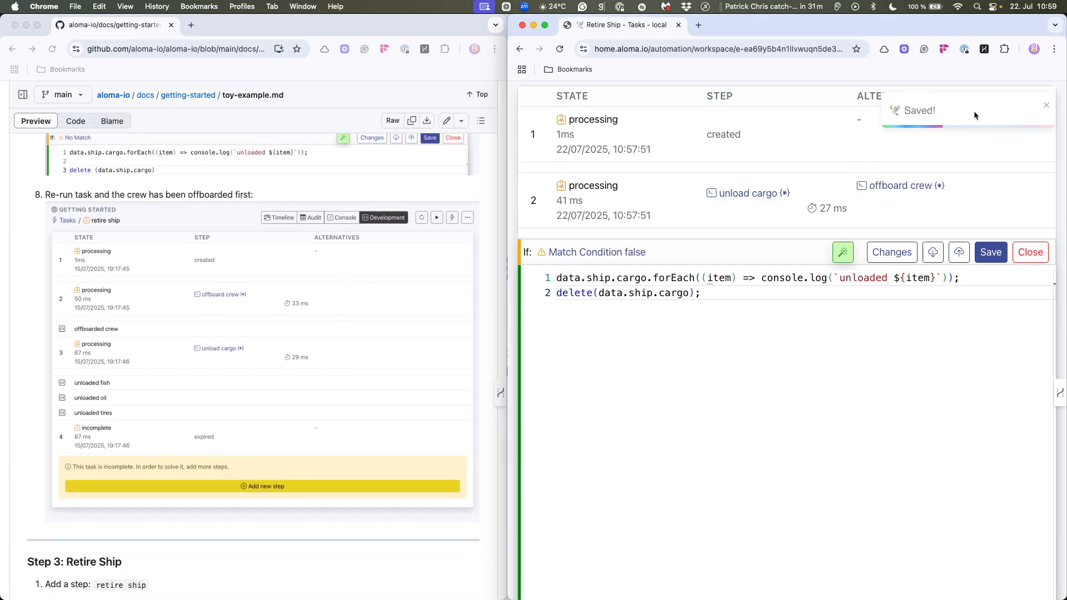
scroll(983, 110, "up", 3)
left_click(1016, 161)
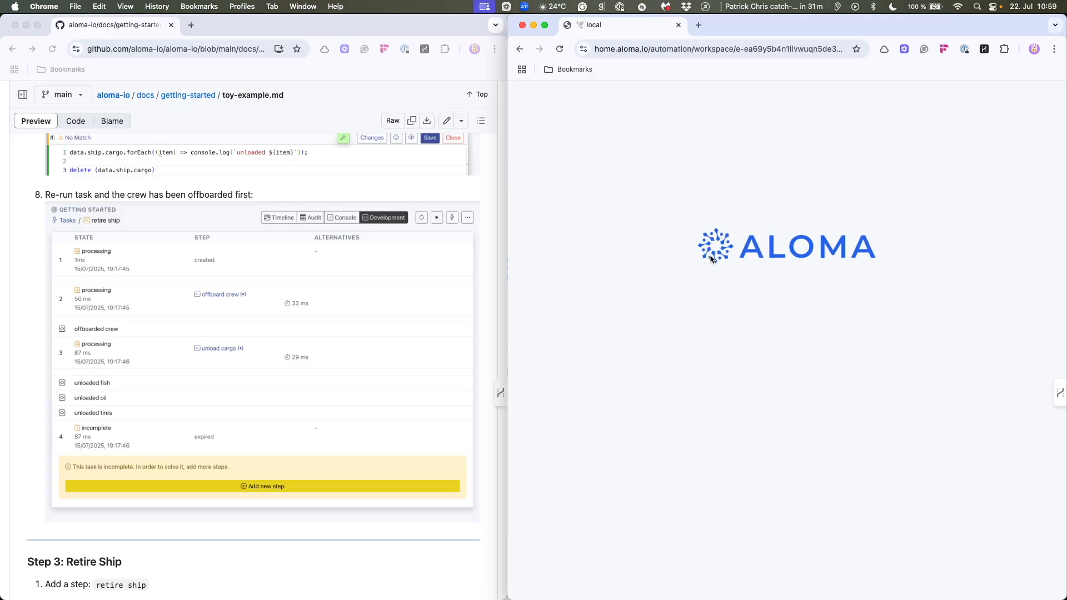
mouse_move(739, 322)
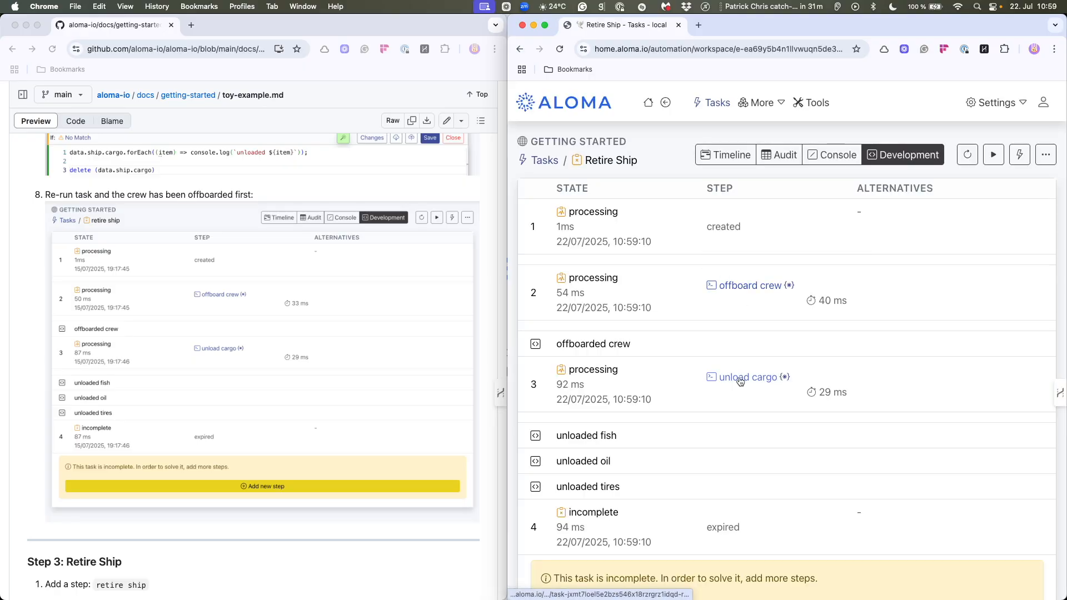
scroll(684, 368, "down", 3)
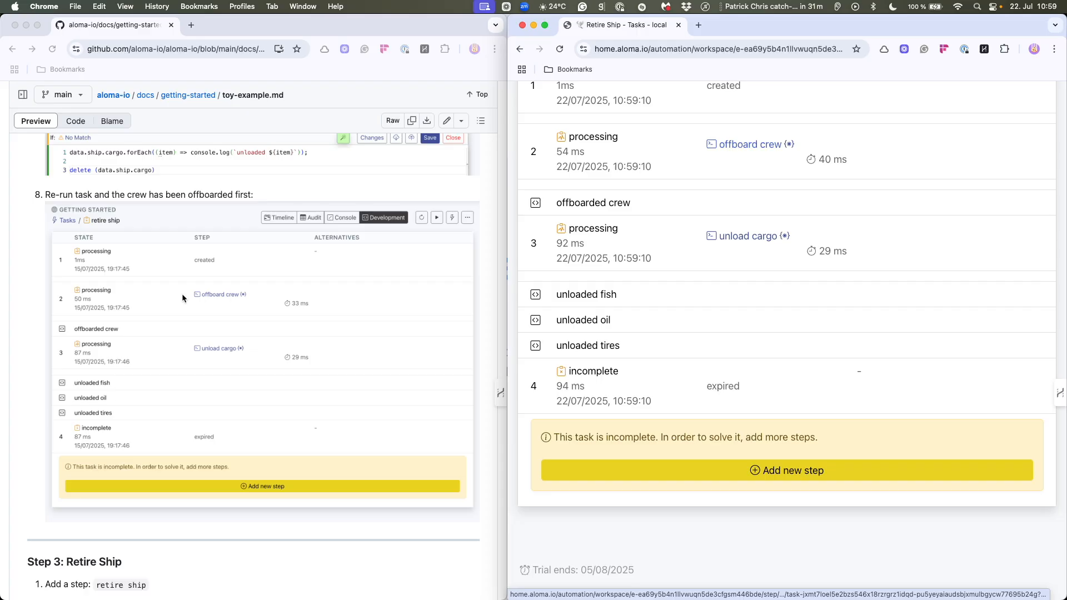
- Following the guide's Step 3, add a new Code step named retire ship to the task
scroll(171, 296, "down", 5)
scroll(172, 295, "down", 3)
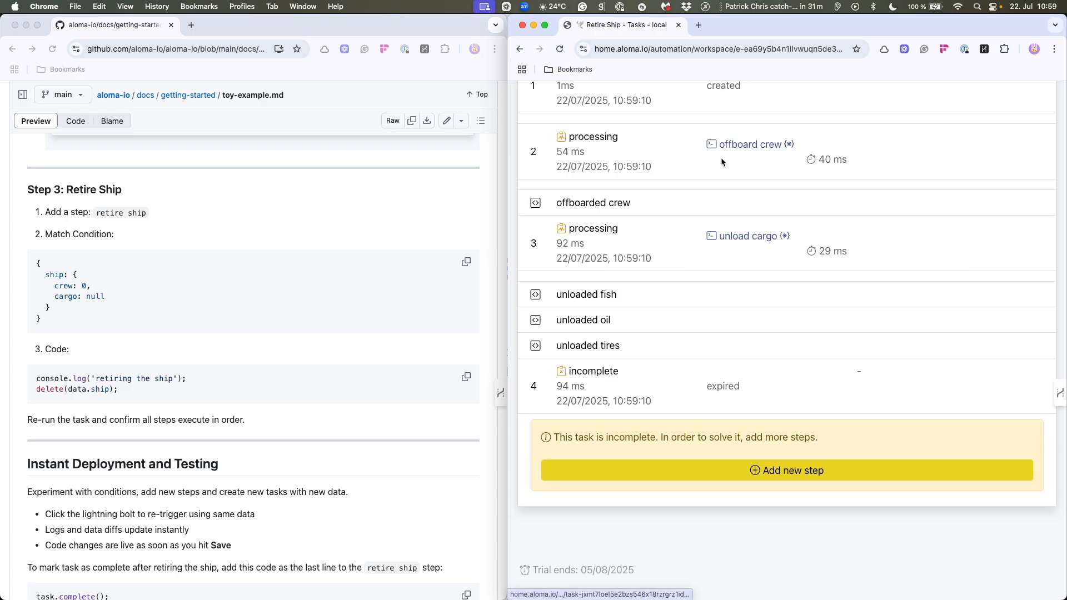
scroll(315, 376, "down", 1)
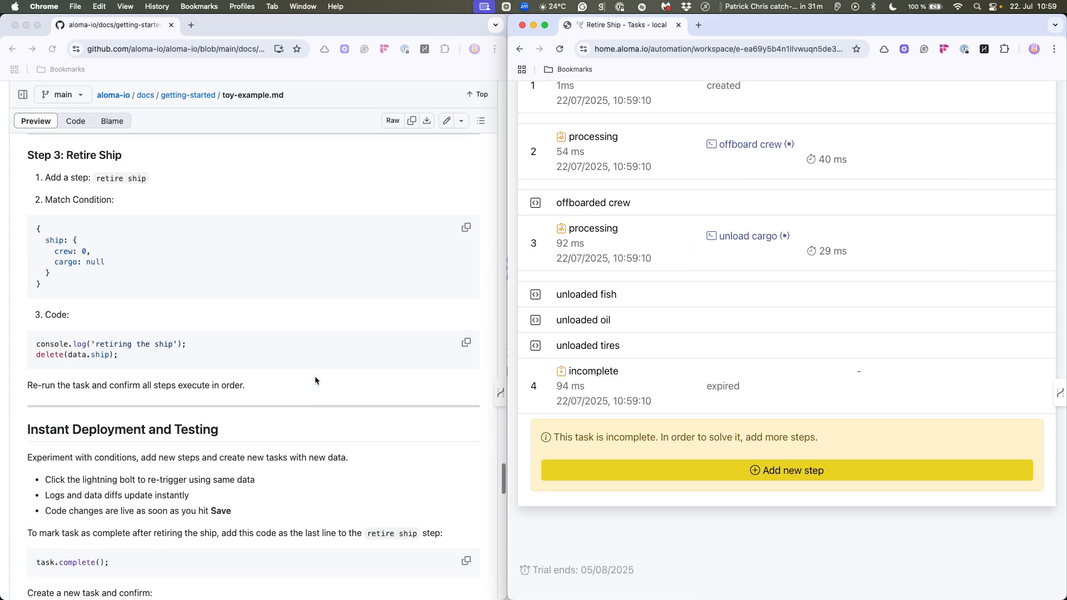
left_click(762, 466)
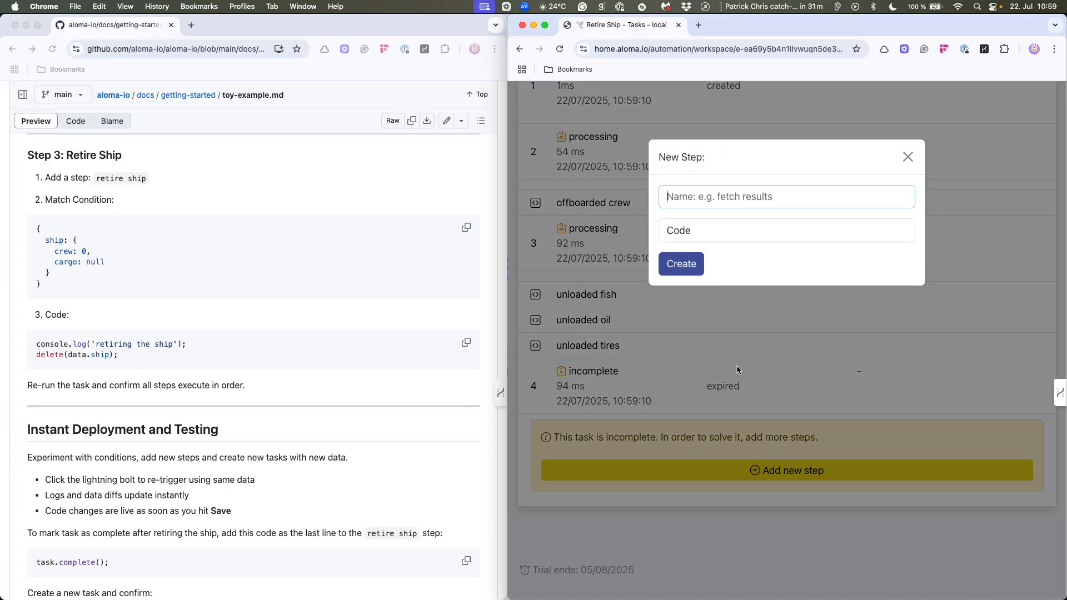
type("retire ship")
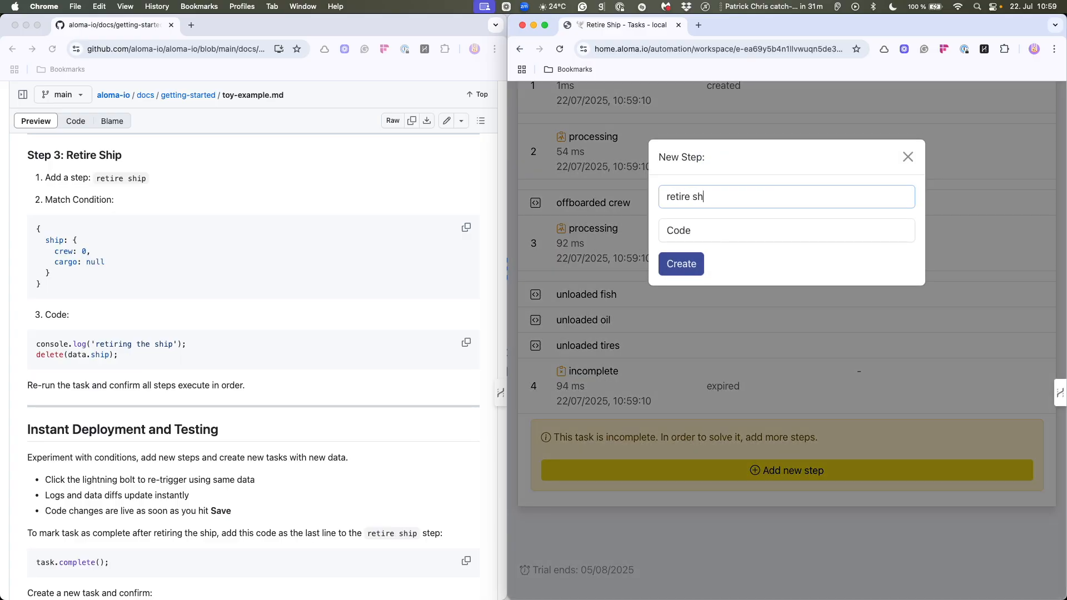
left_click(698, 265)
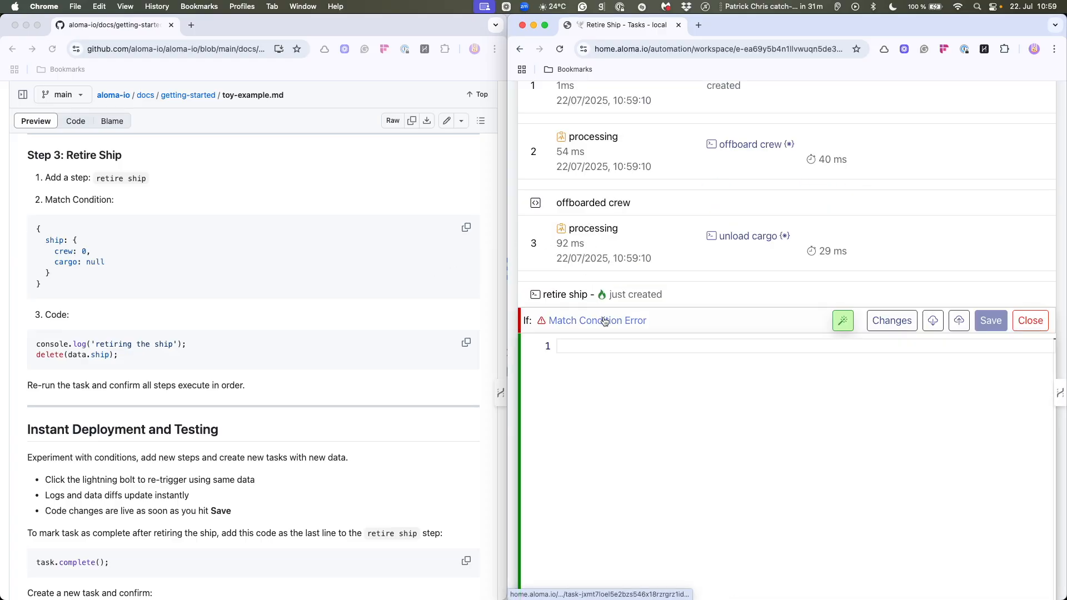
- Set the retire ship step's match condition to the guide's ship with crew: 0 and cargo: null
left_click(602, 320)
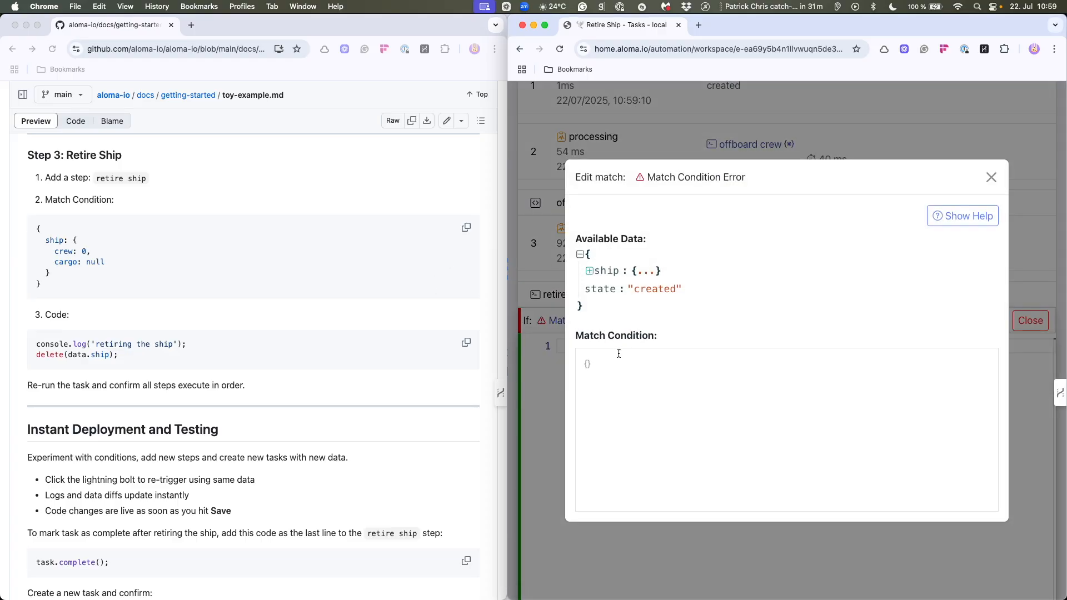
left_click(464, 228)
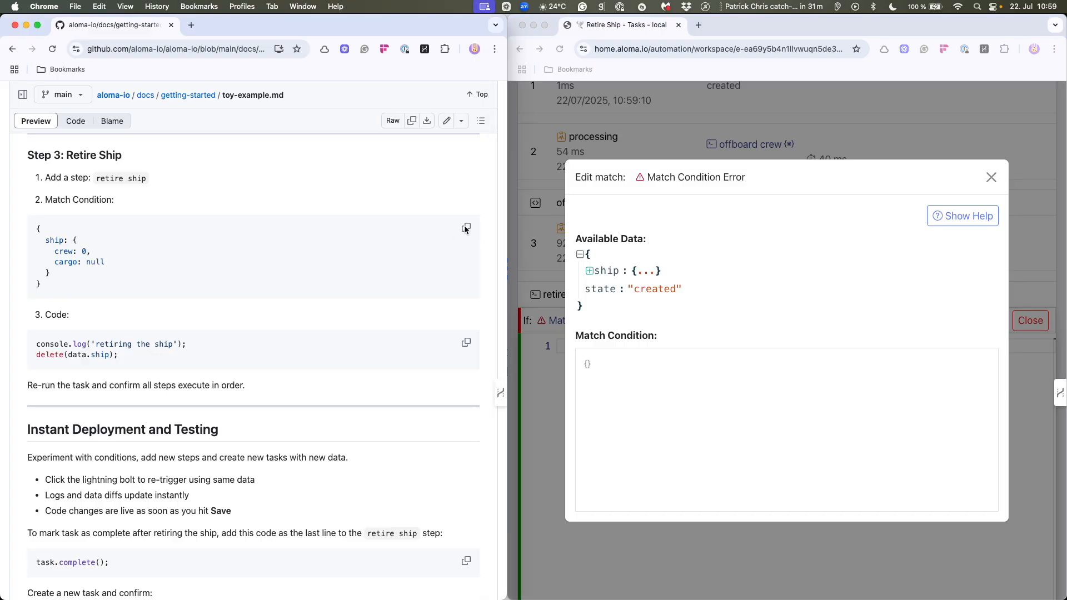
left_click(466, 228)
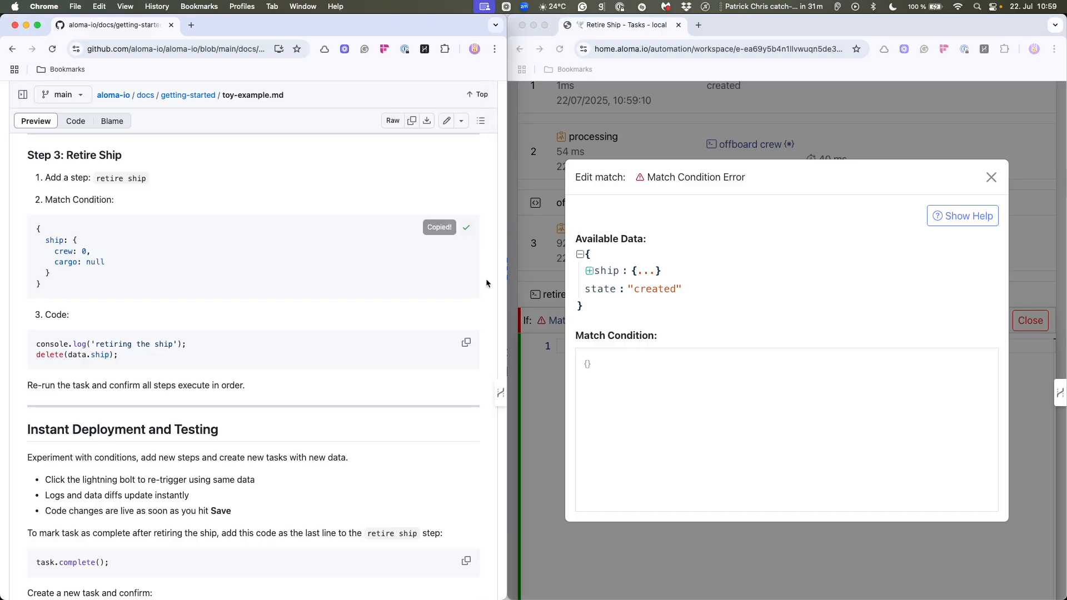
left_click(608, 367)
key("super+v")
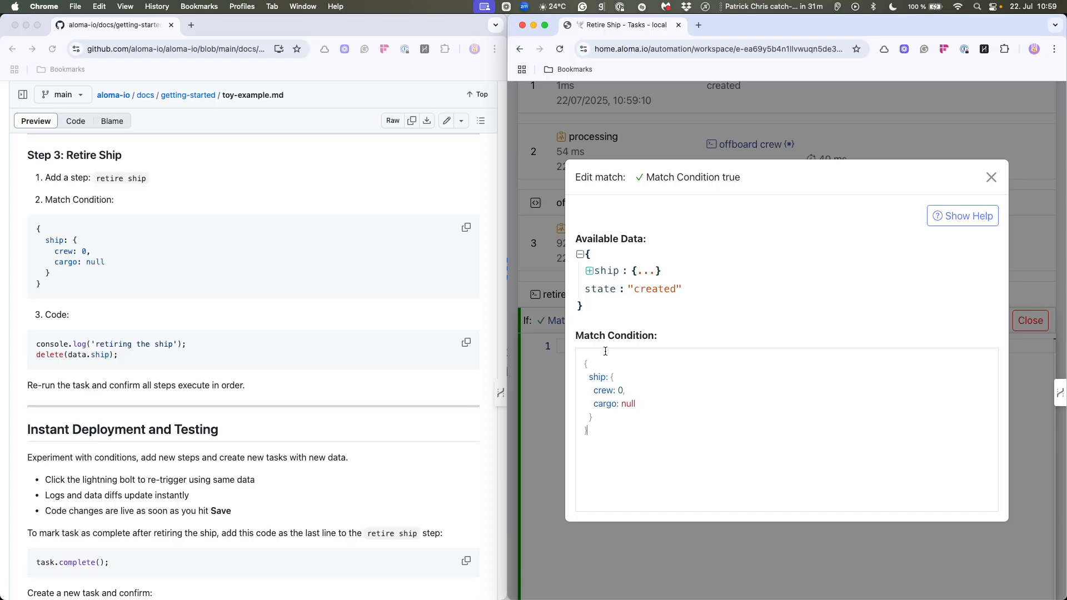
left_click(992, 178)
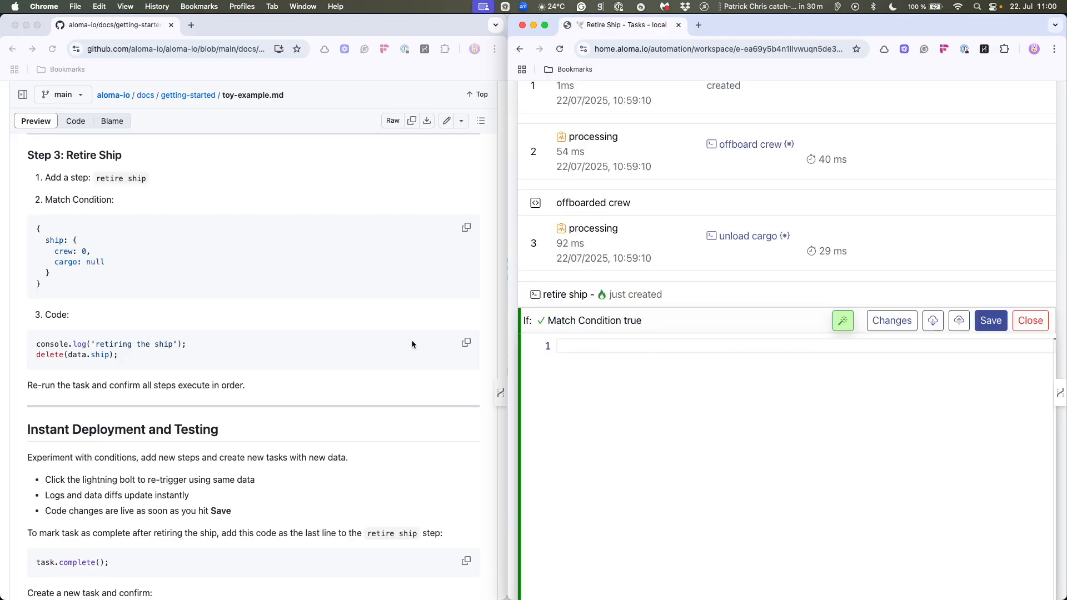
- Fill the retire ship step with the guide's code that logs 'retiring the ship' and deletes data.ship, and save it
left_click(466, 343)
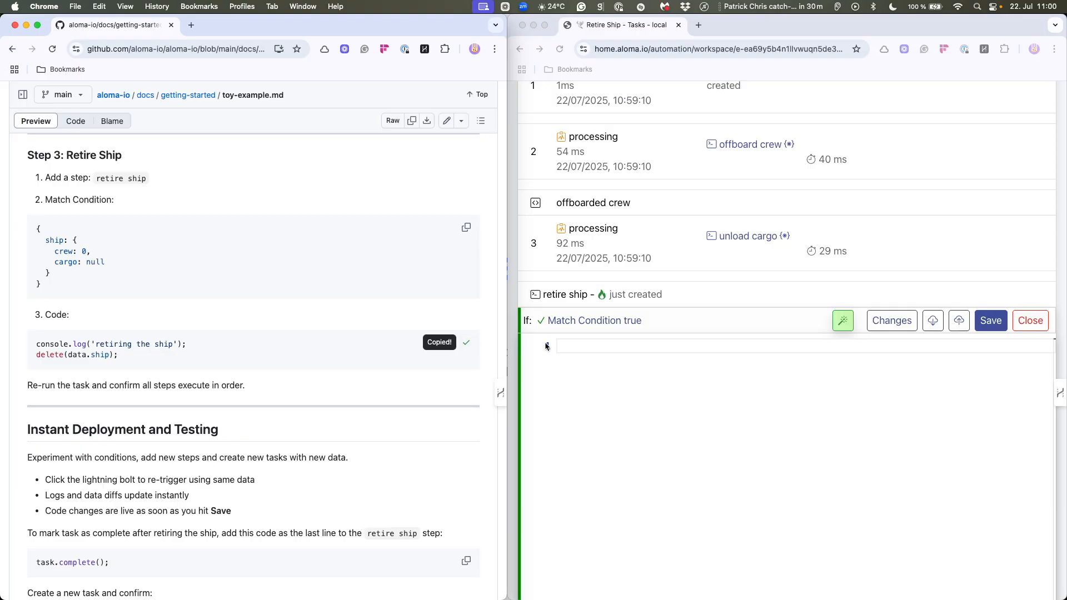
left_click(565, 348)
key("super+v")
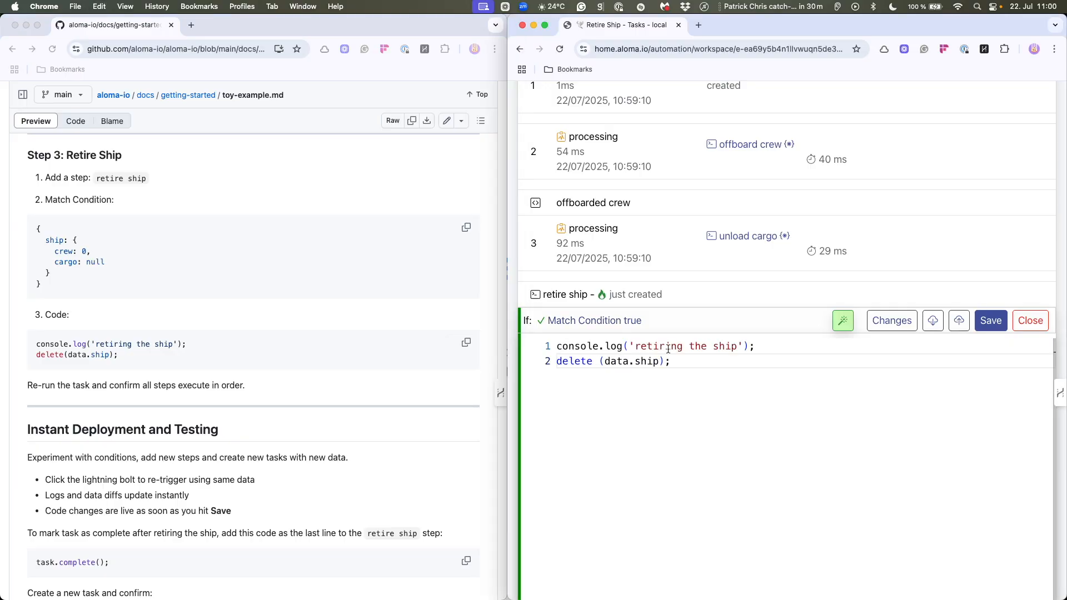
left_click(993, 328)
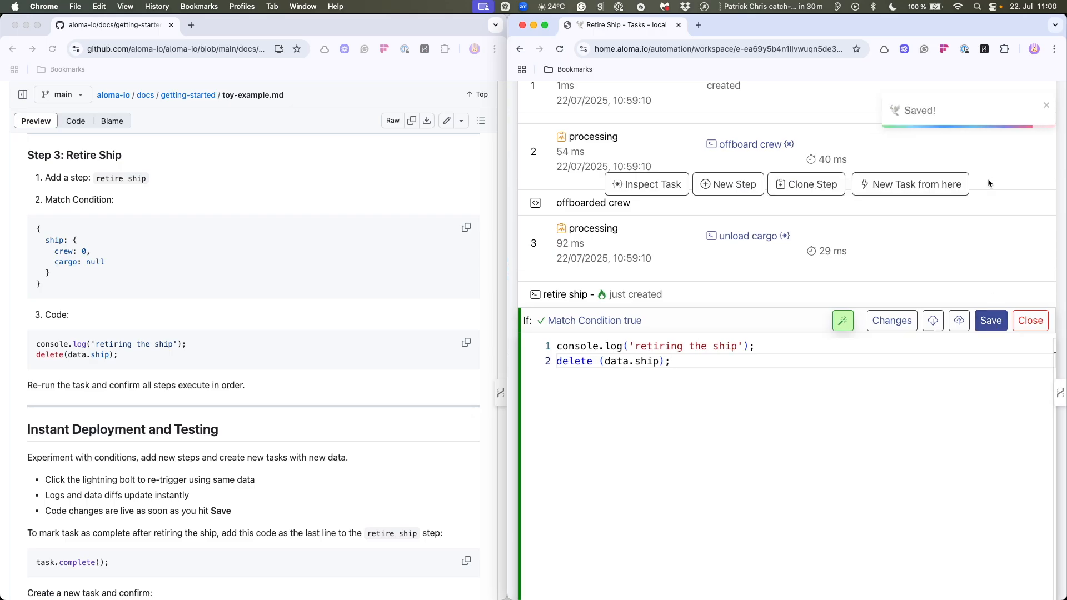
- Re-run the Retire Ship task, review its executed steps, and find the guide's instruction for marking the task complete
scroll(1004, 200, "up", 3)
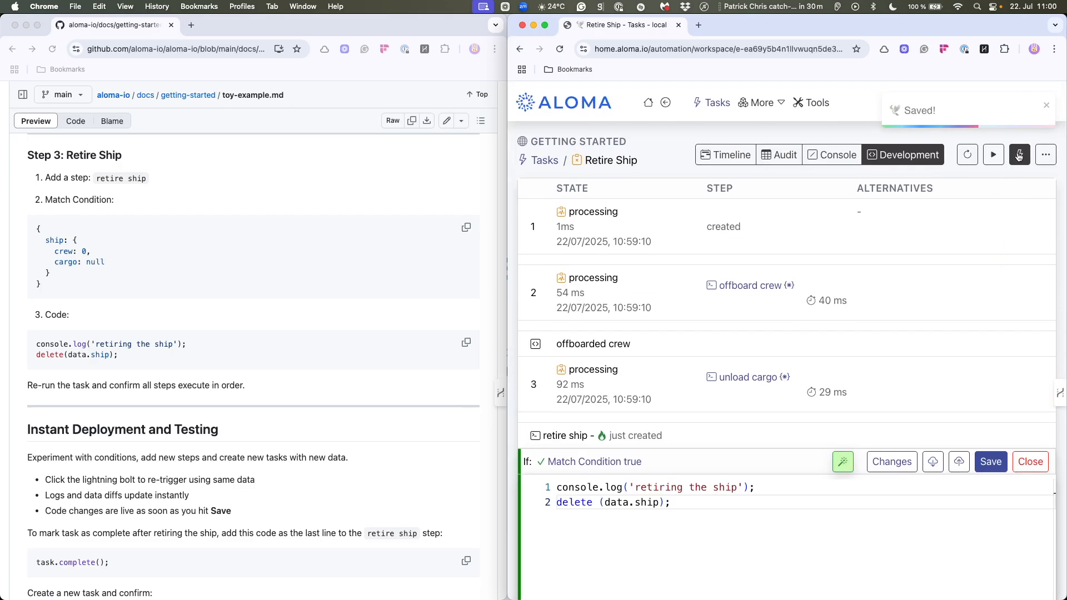
key("super+r")
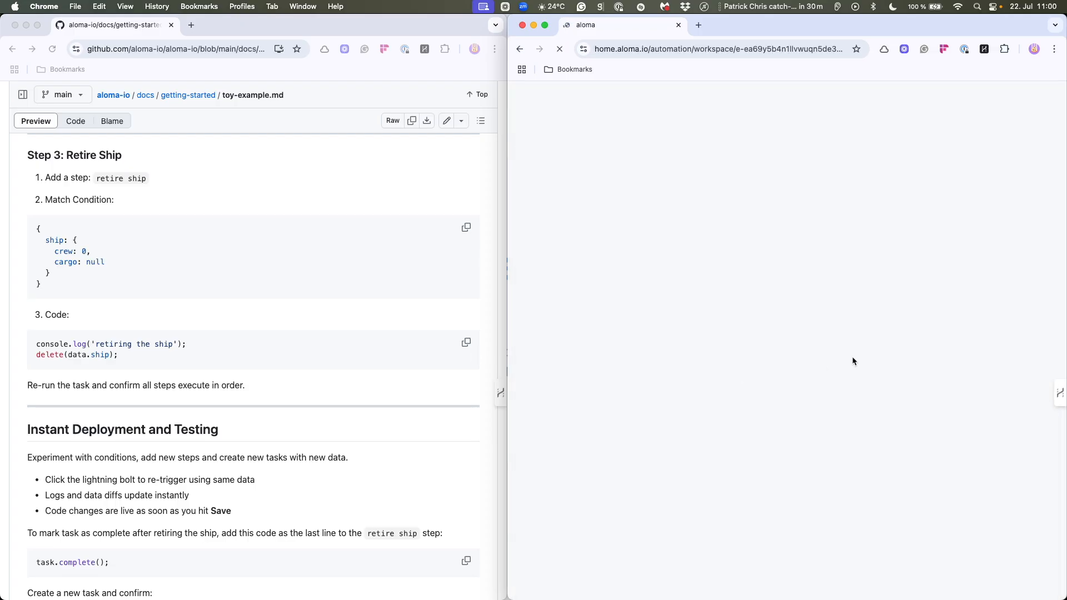
scroll(223, 412, "down", 5)
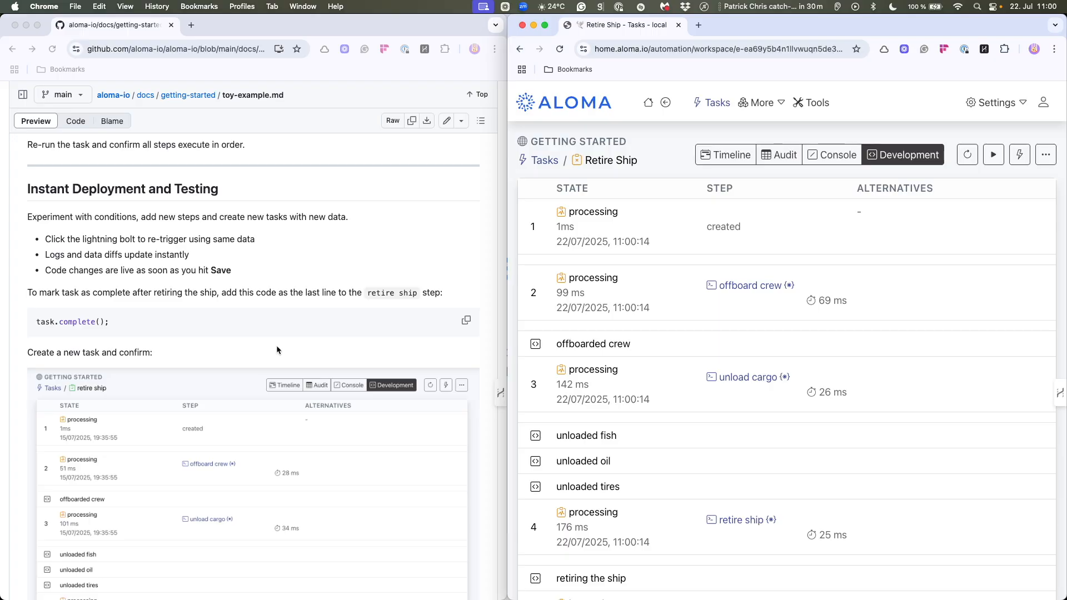
scroll(691, 331, "down", 1)
scroll(691, 332, "down", 2)
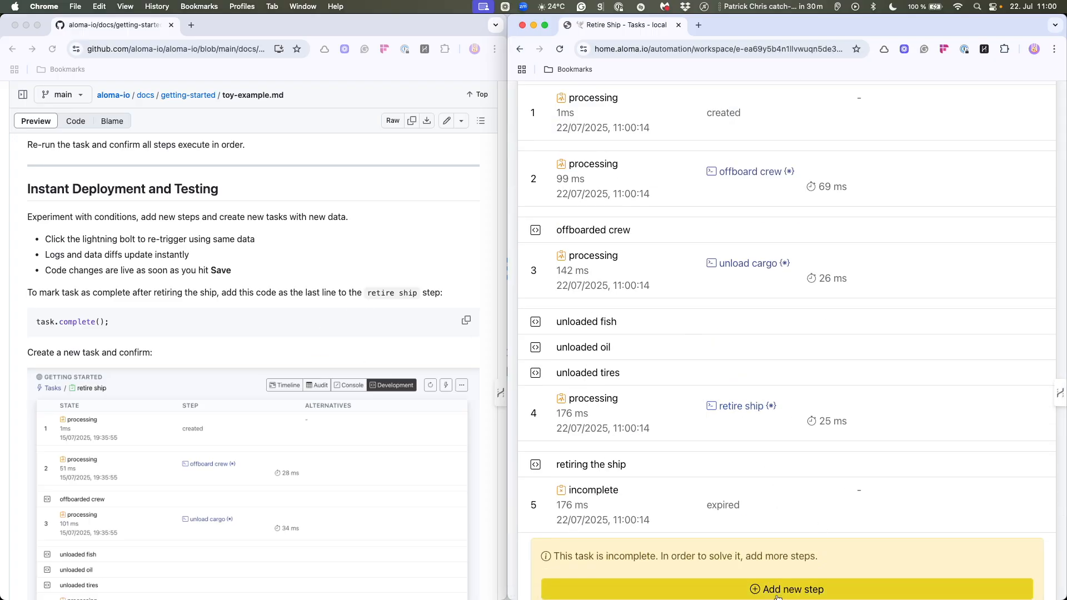
- Append task.complete() as the last line of the retire ship step's code and save it
left_click(736, 408)
left_click(683, 516)
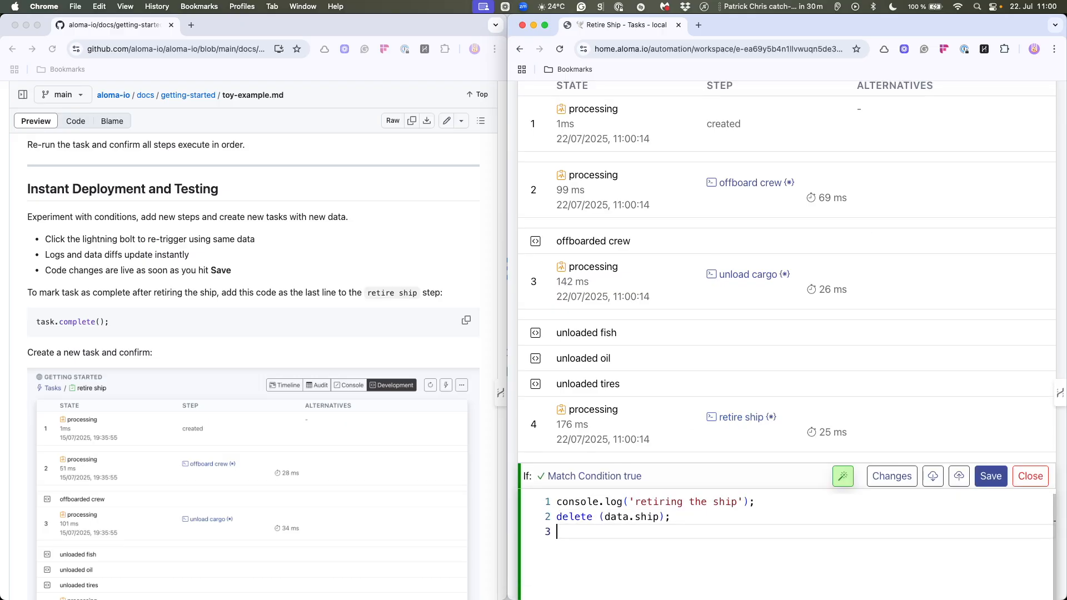
key("Return")
type("task.")
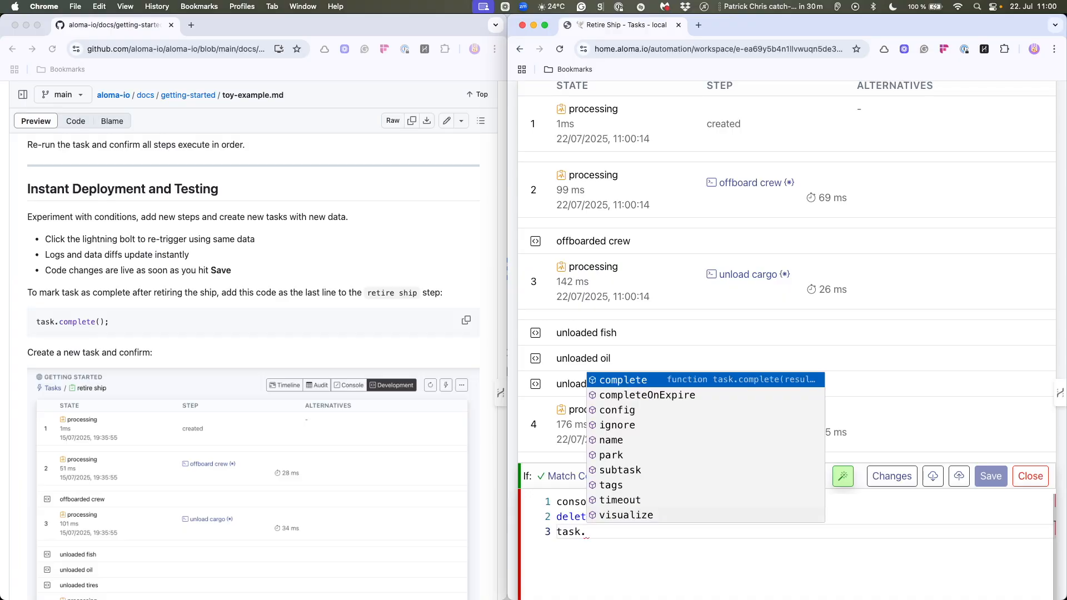
type("com")
key("Return")
type("(")
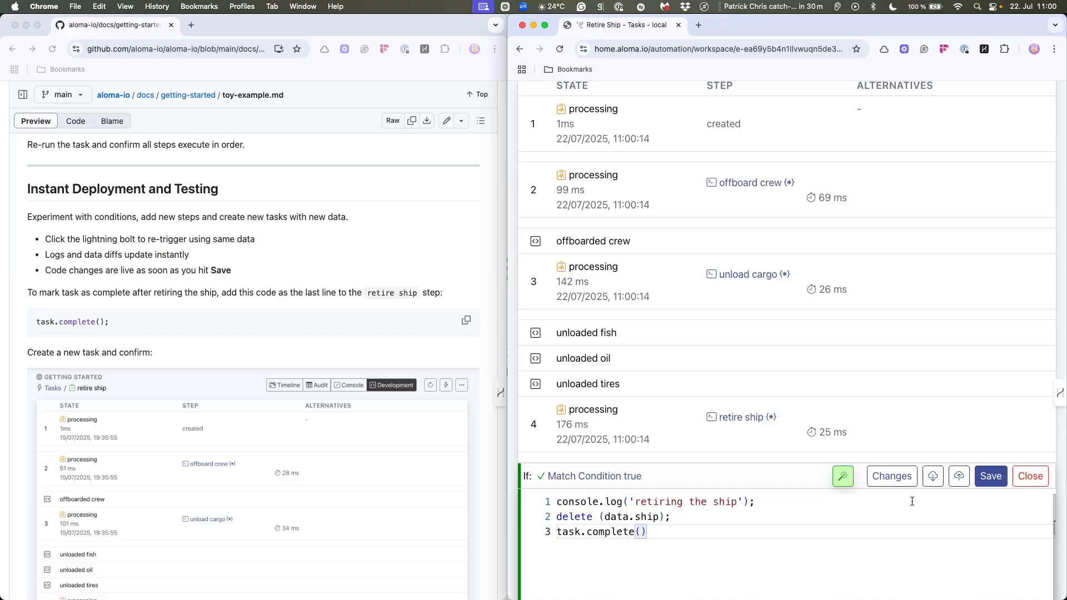
left_click(989, 477)
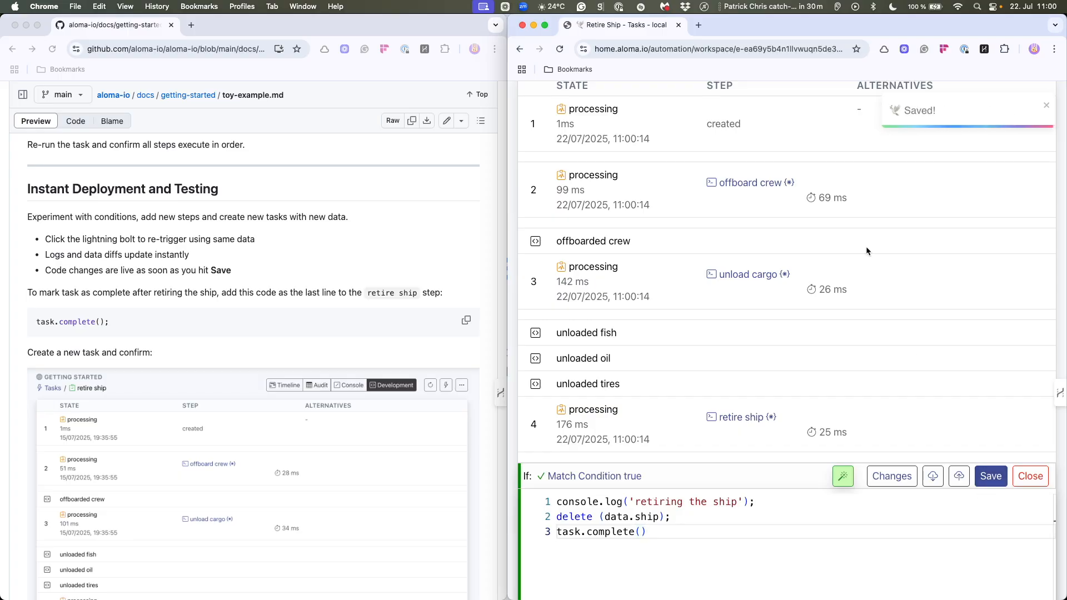
- Re-run the Retire Ship task with the updated retire ship code
scroll(939, 263, "up", 3)
left_click(1020, 156)
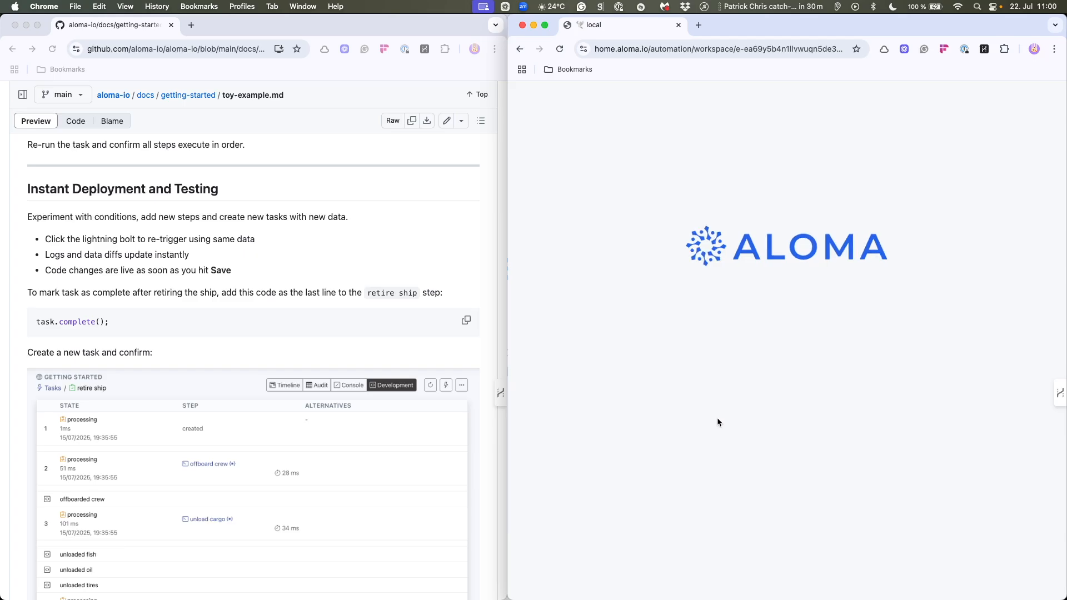
- Review the re-run Retire Ship task's executed steps and find the guide's bonus section on sending notifications via email
scroll(724, 416, "down", 5)
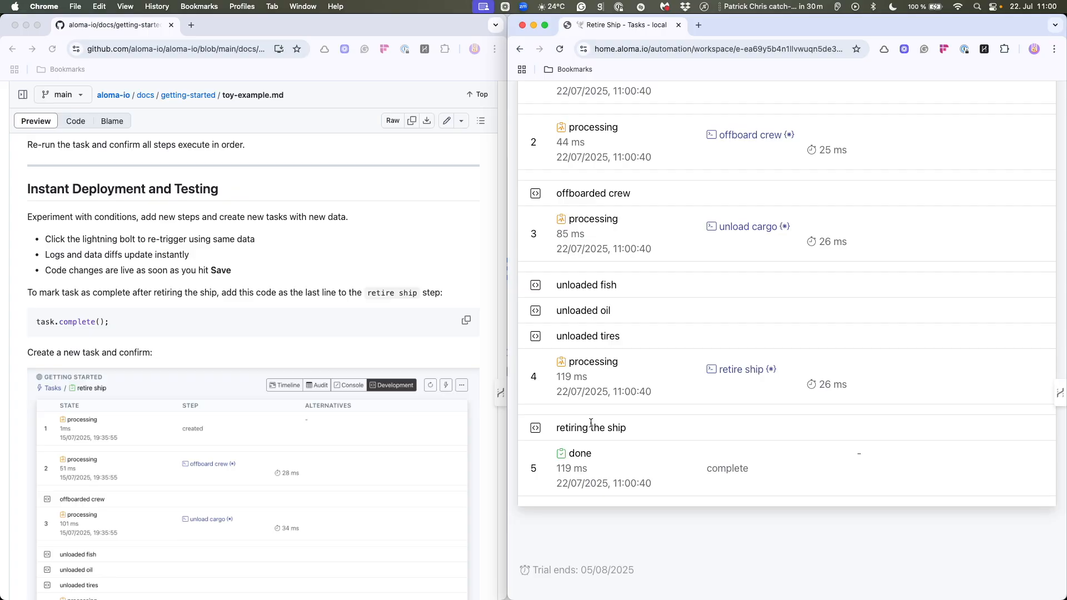
scroll(422, 426, "down", 10)
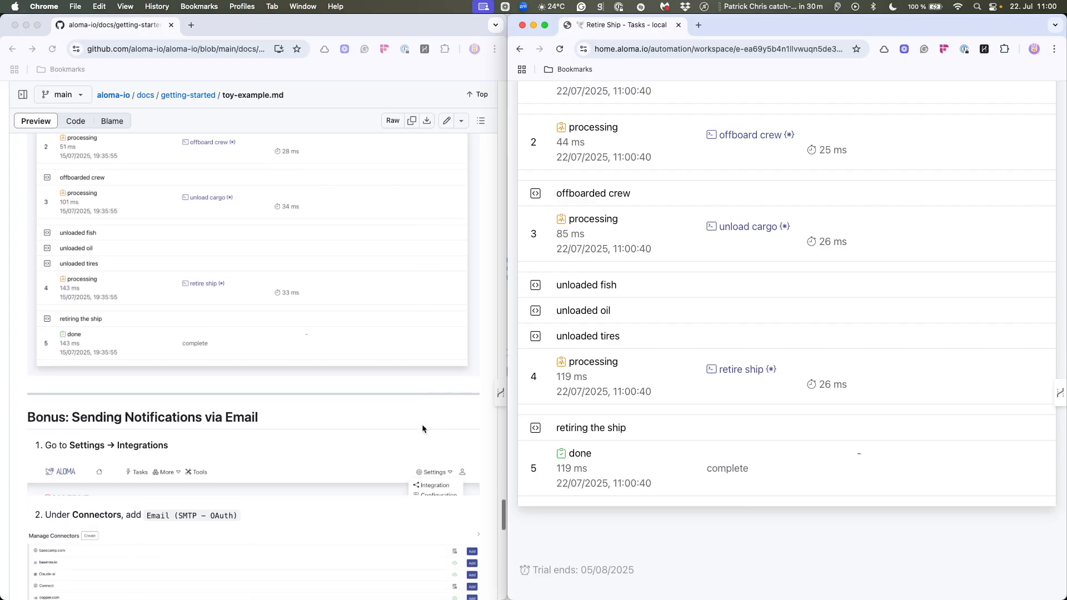
scroll(422, 426, "down", 2)
scroll(668, 321, "up", 5)
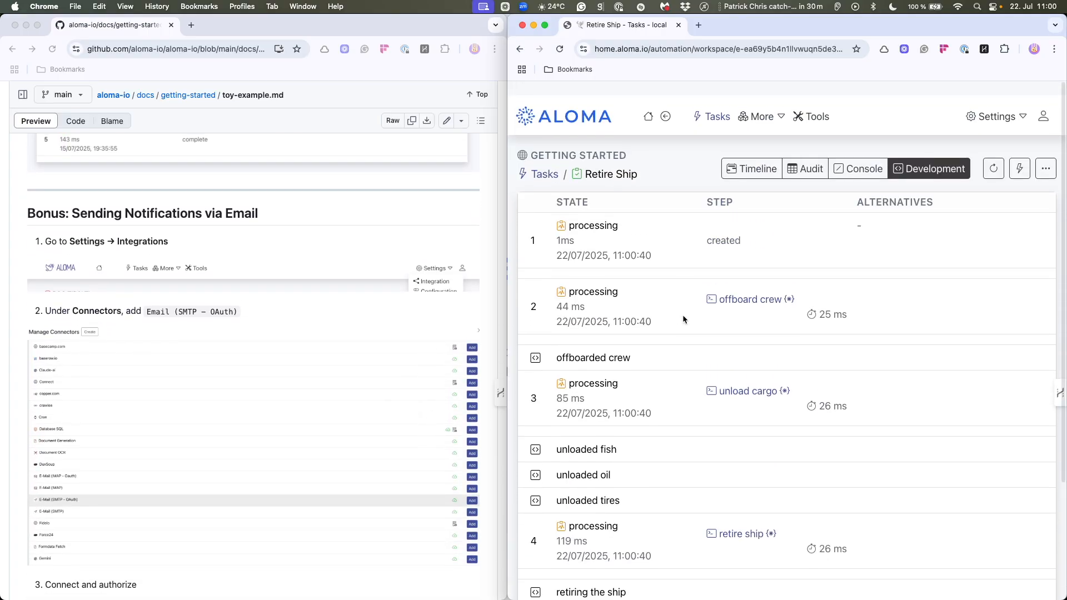
- Add the E-Mail (SMTP - OAuth) connector to the workspace's integrations and connect it
left_click(996, 103)
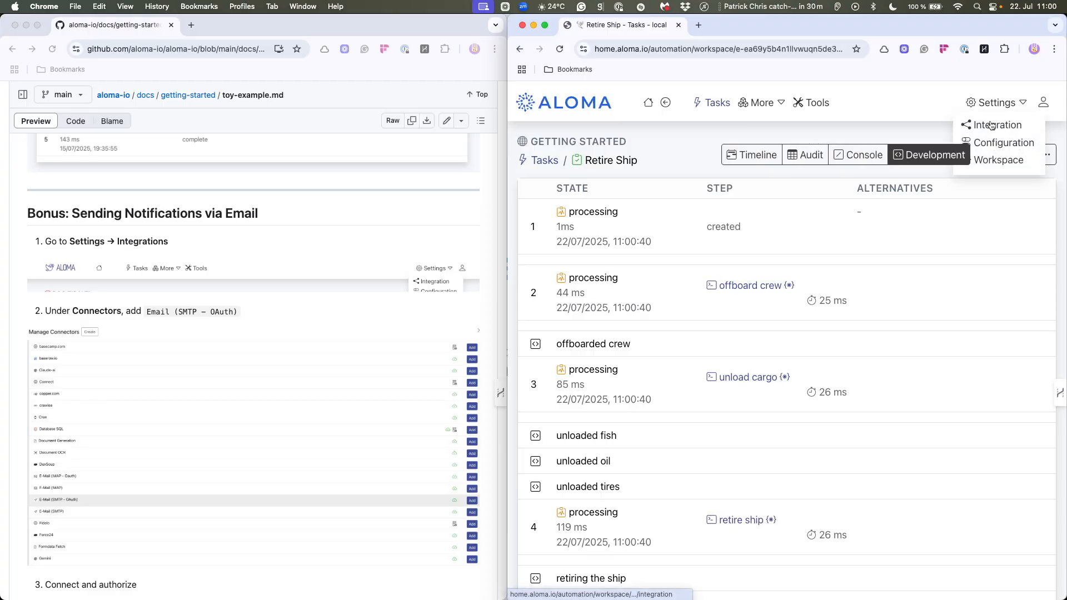
left_click(991, 127)
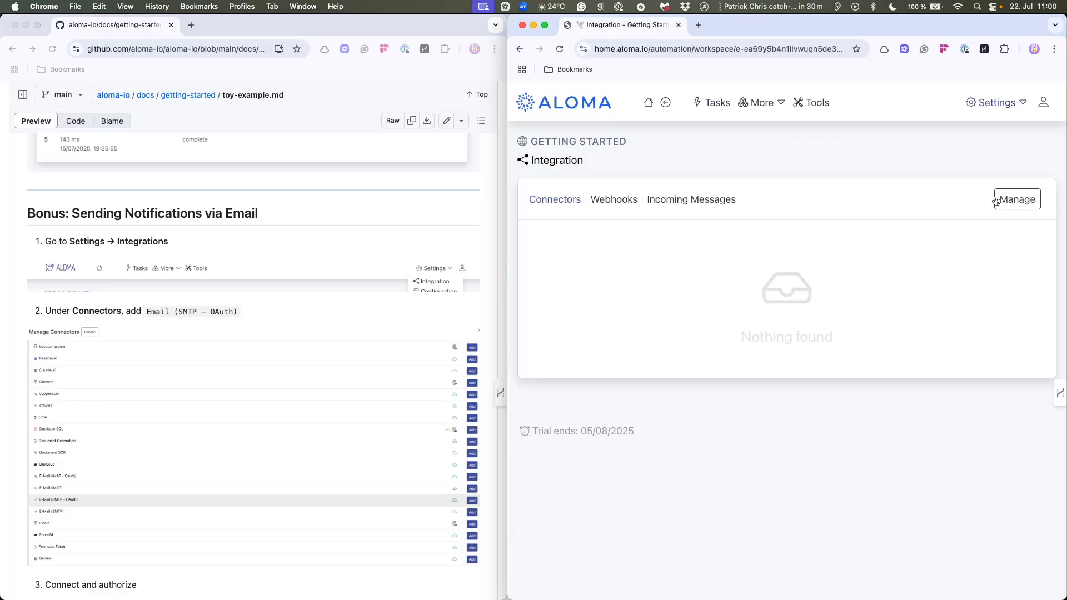
left_click(1024, 200)
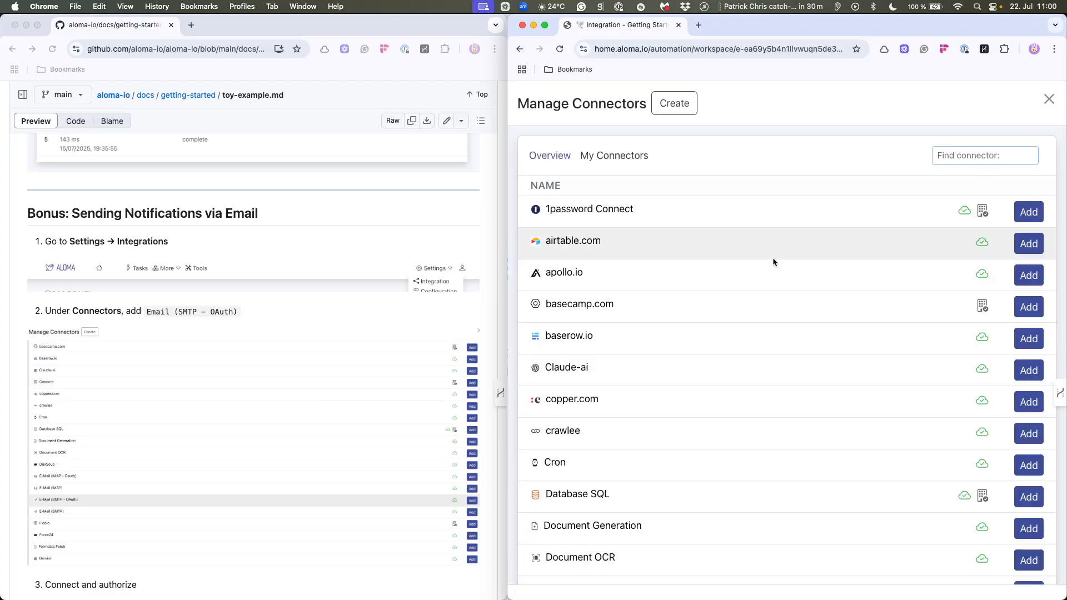
scroll(739, 335, "down", 7)
scroll(739, 336, "up", 1)
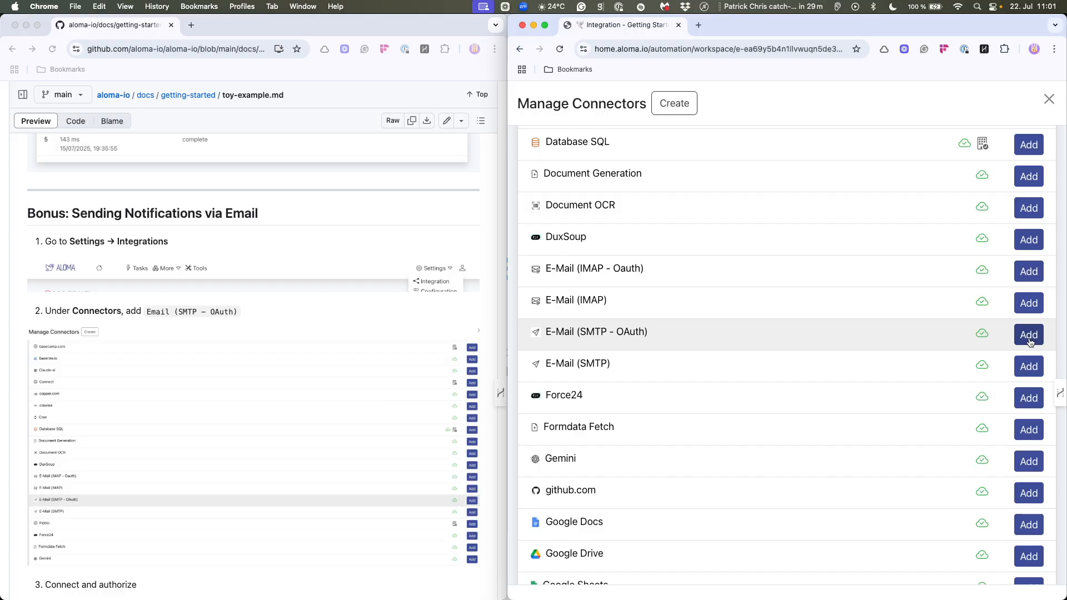
left_click(1028, 336)
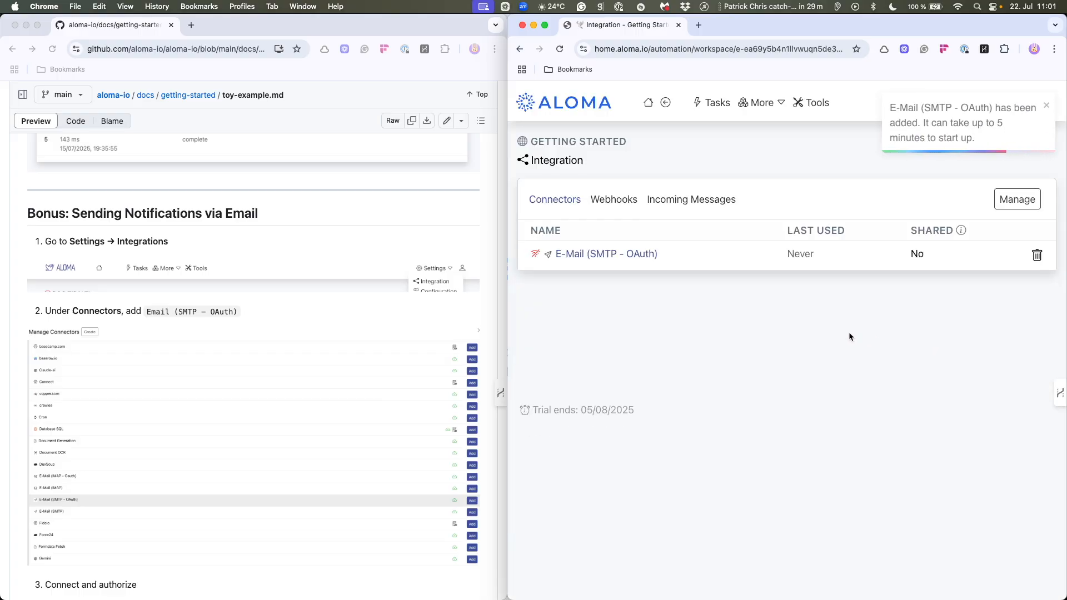
left_click(597, 255)
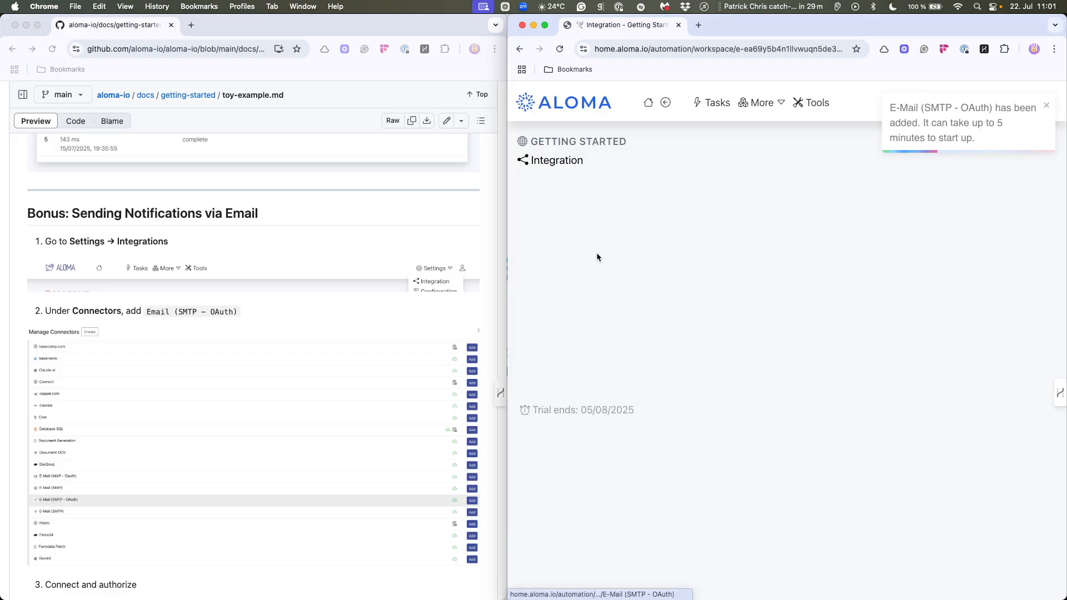
left_click(977, 226)
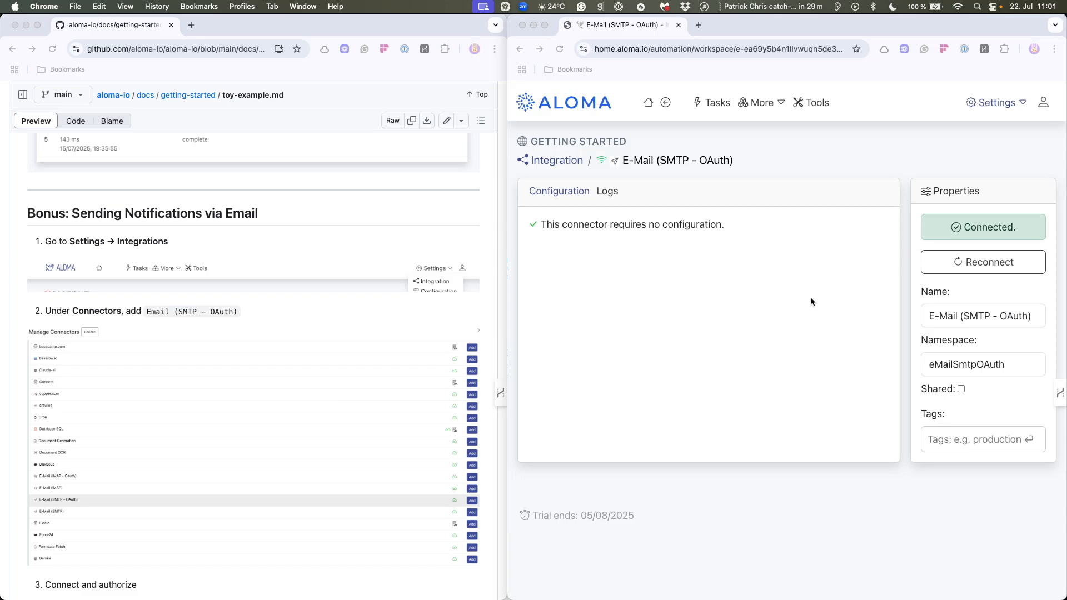
- Find the guide's email-sending code for the retire ship step and open that step for editing
left_click(717, 104)
mouse_move(771, 98)
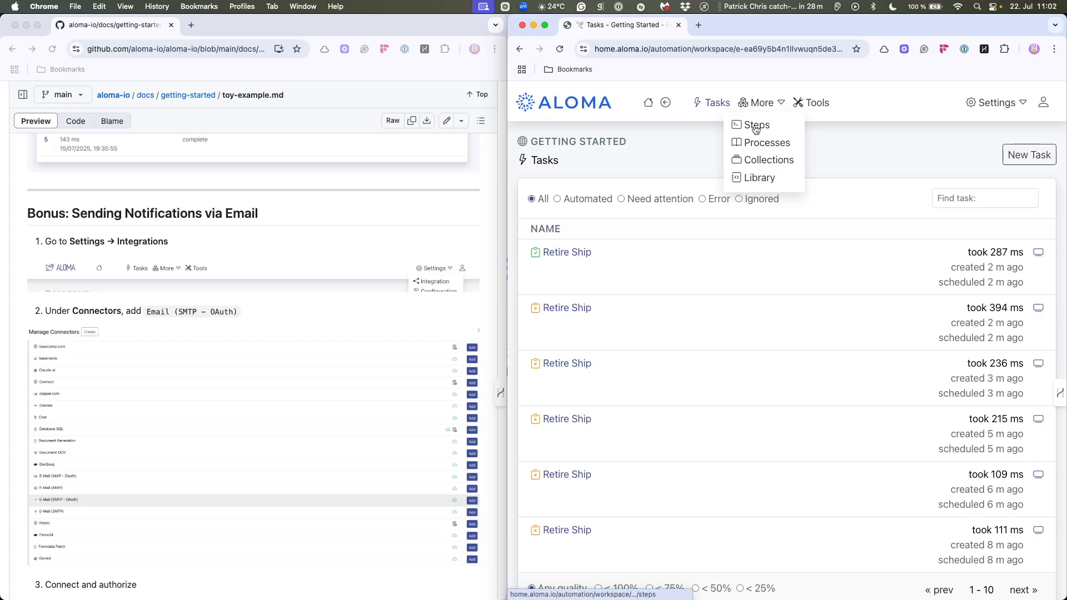
left_click(756, 128)
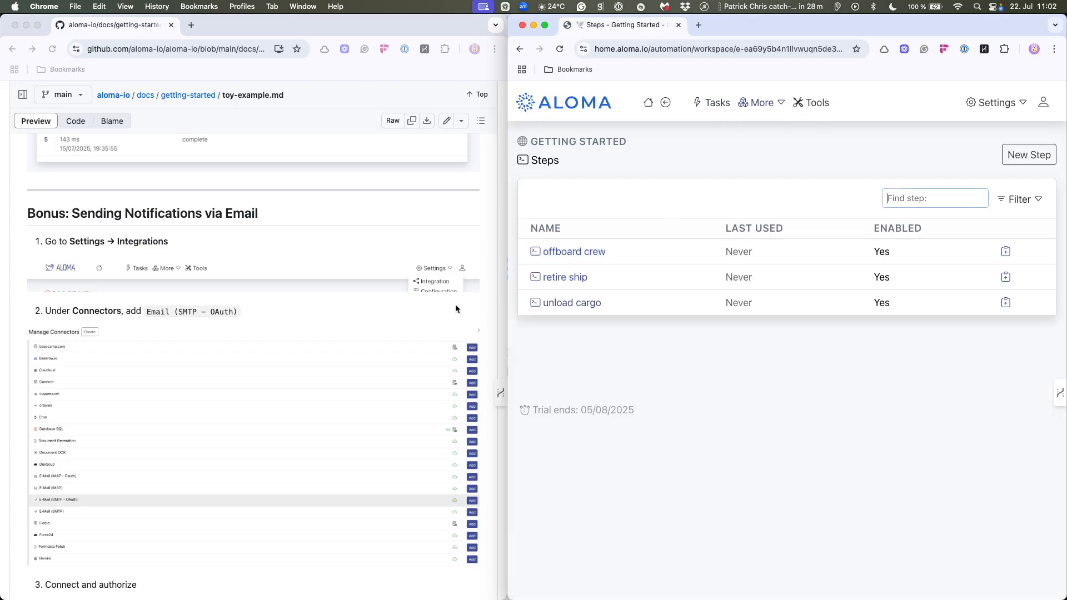
scroll(388, 326, "down", 10)
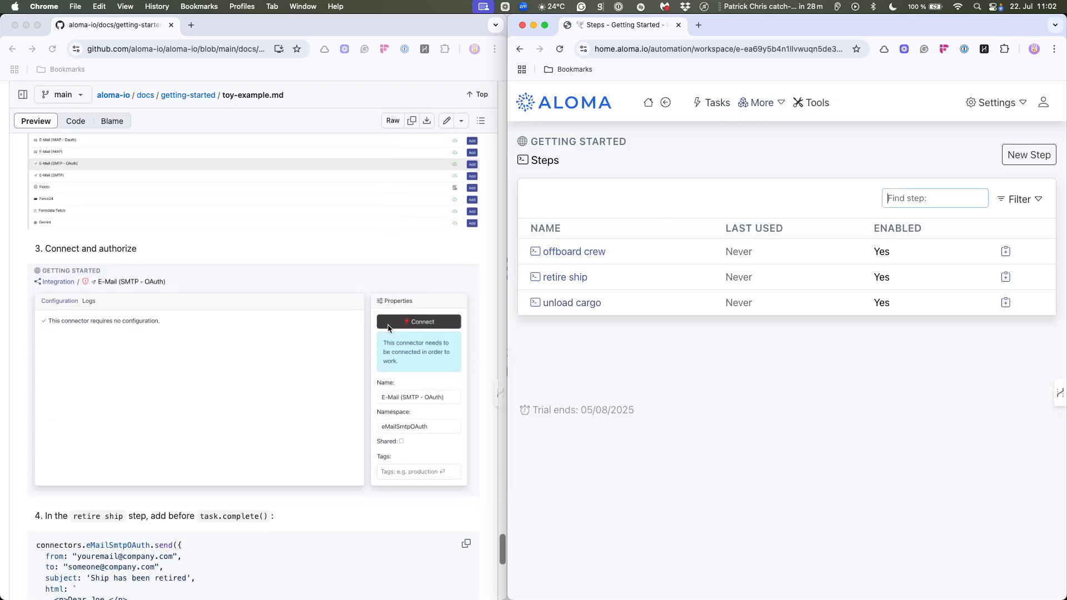
scroll(387, 326, "down", 10)
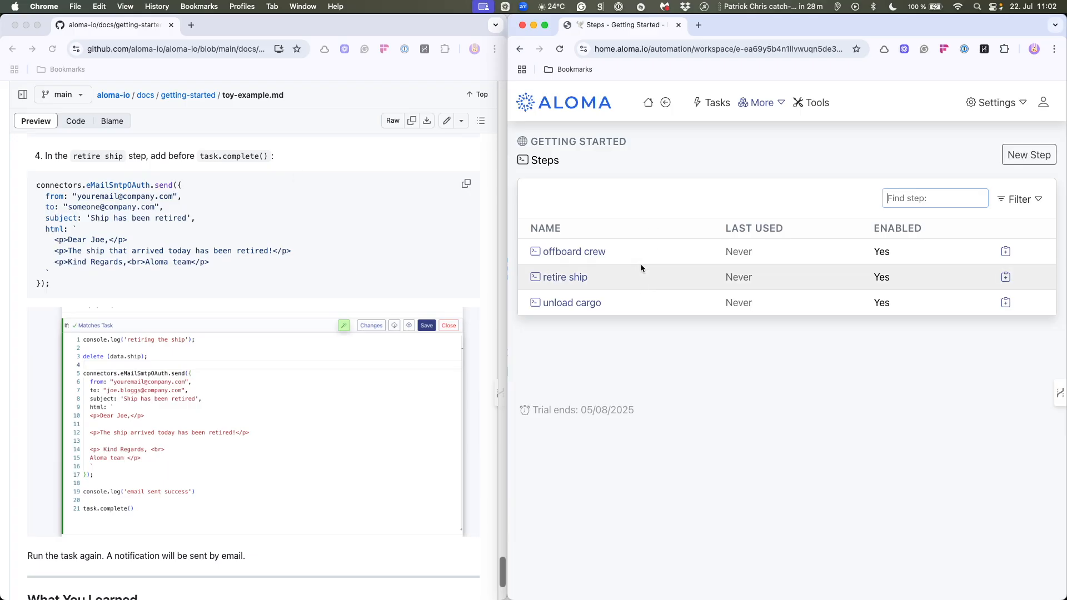
left_click(565, 277)
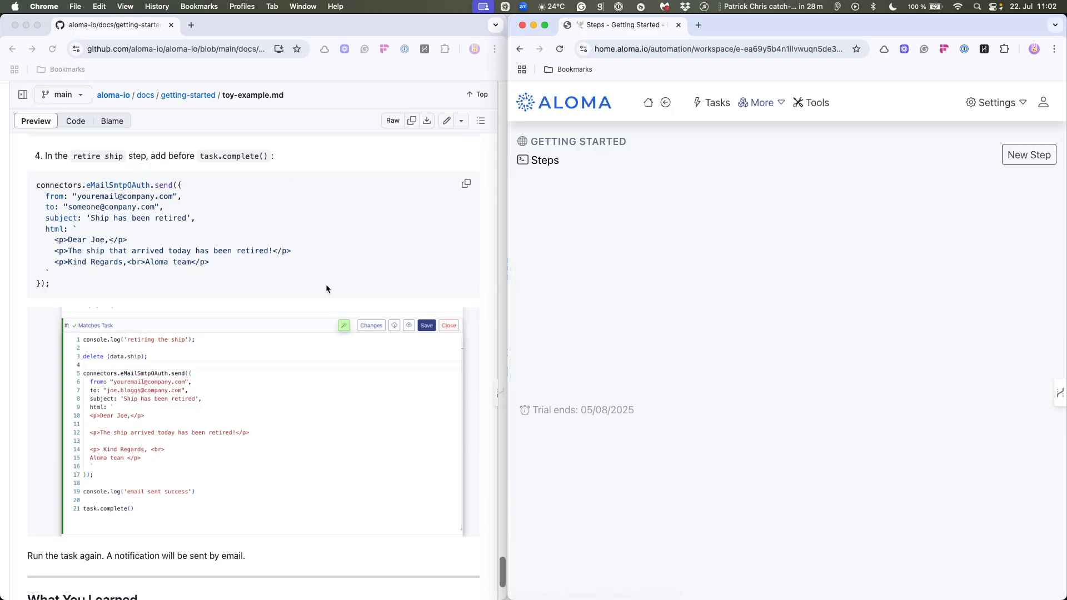
- Insert the guide's connectors.eMailSmtpOAuth.send code on its own lines between delete (data.ship) and task.complete()
left_click(673, 266)
key("Return")
key("Return")
key("Return")
key("Up")
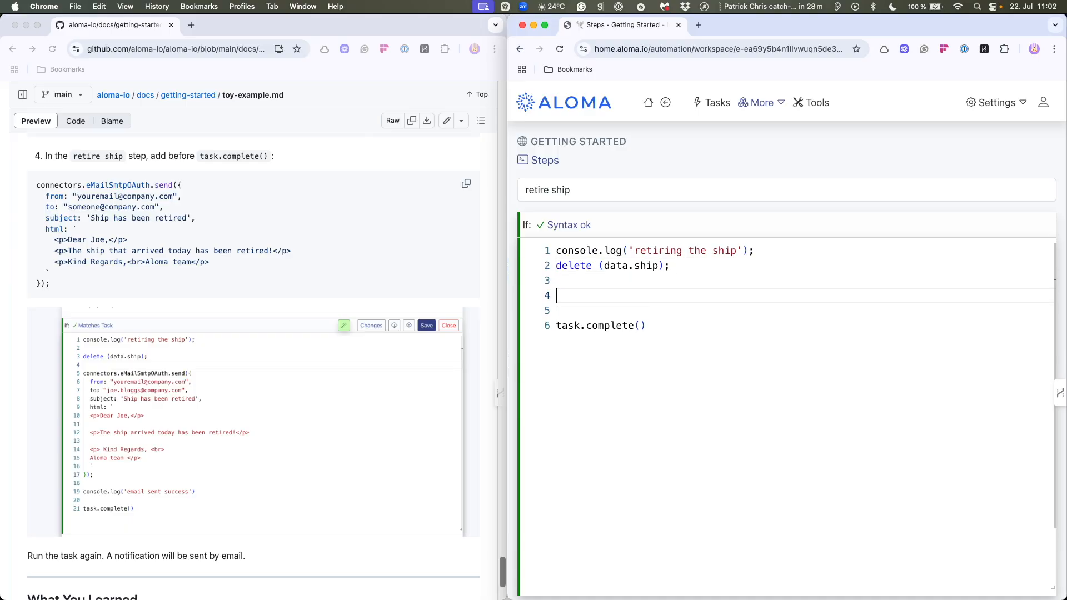
left_click(472, 186)
left_click(572, 301)
key("super+v")
- Replace the email's placeholder recipient in the to field with the template expression `${data.email}`
mouse_move(639, 298)
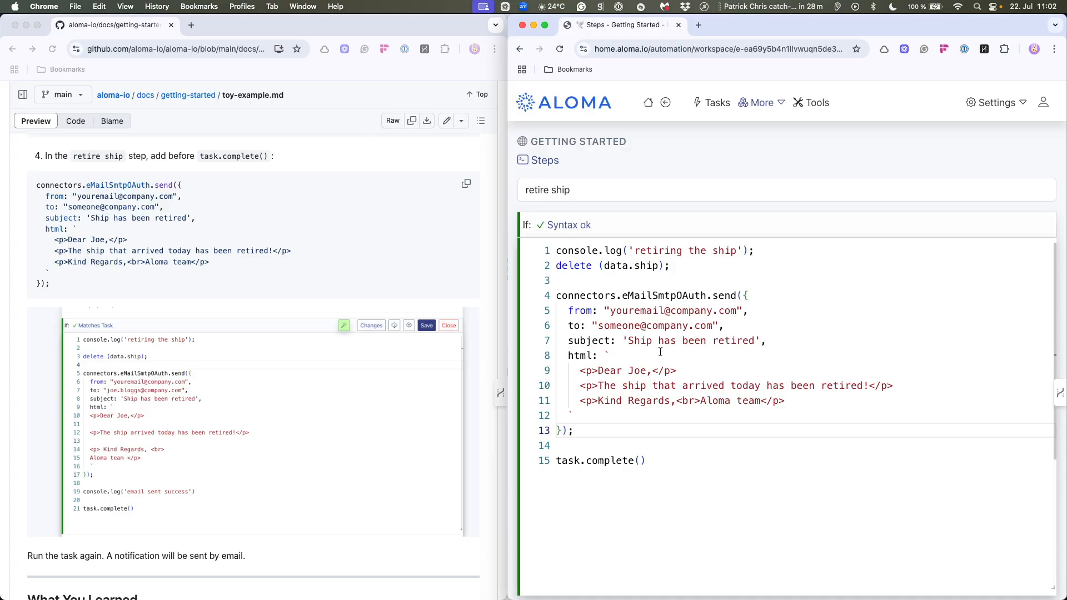
left_click_drag(598, 326, 719, 326)
left_click_drag(593, 325, 718, 325)
key("BackSpace")
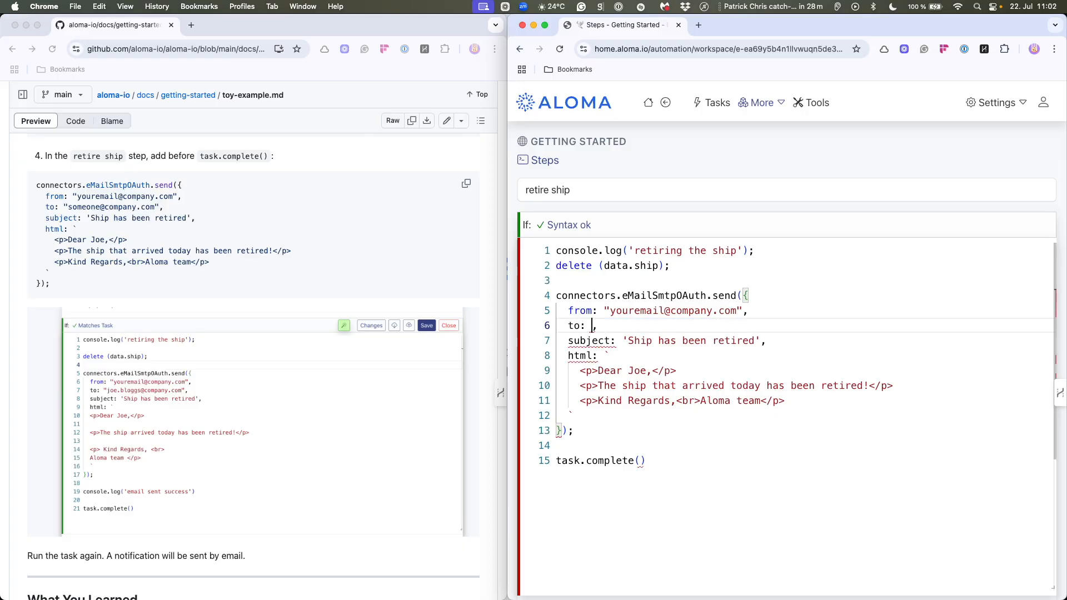
type("`")
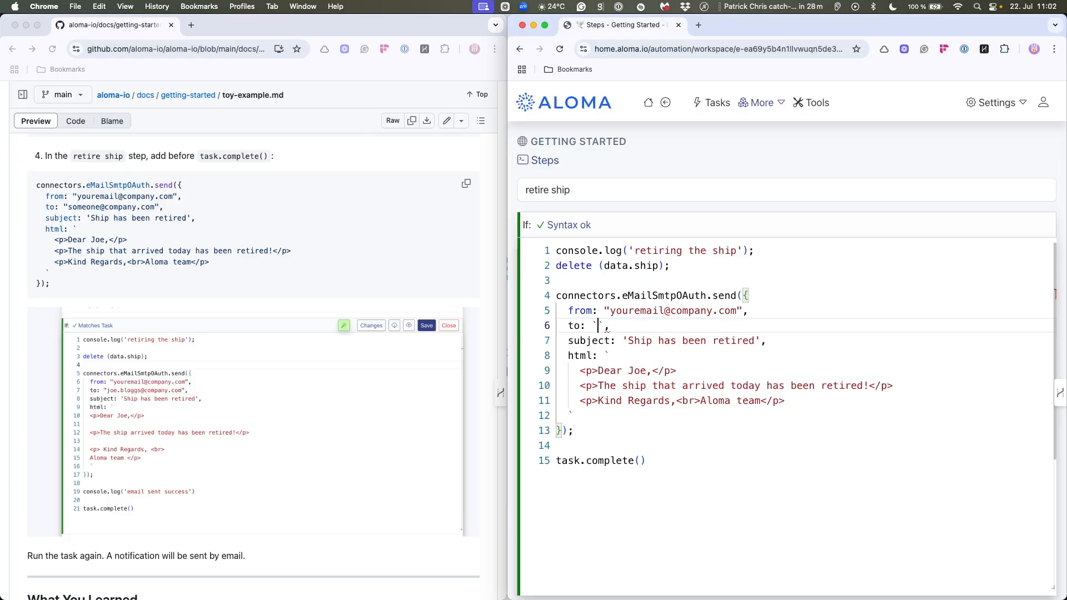
type("${")
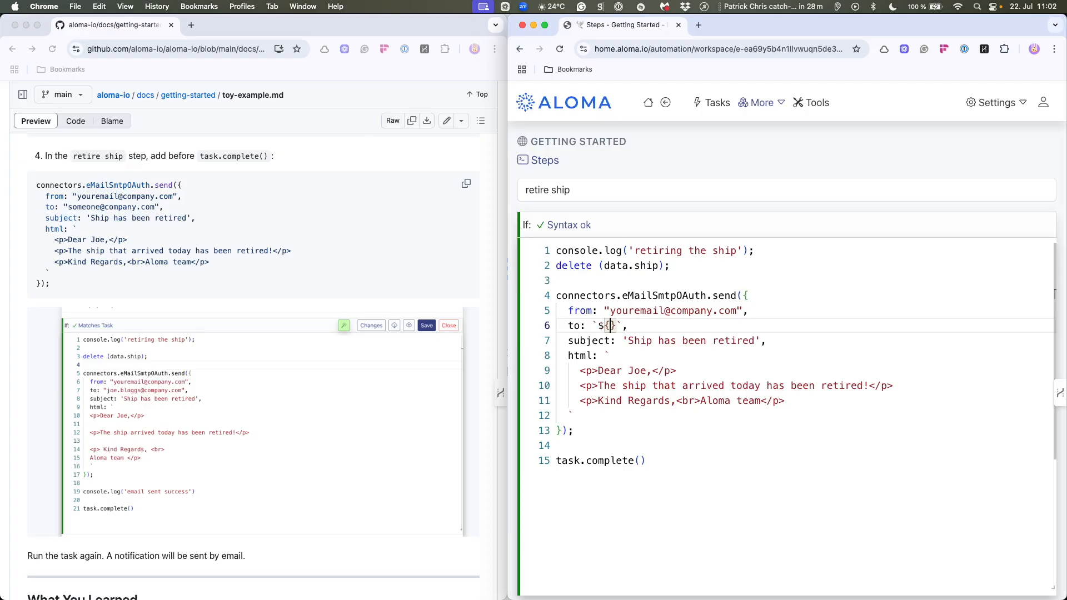
type("data.ema")
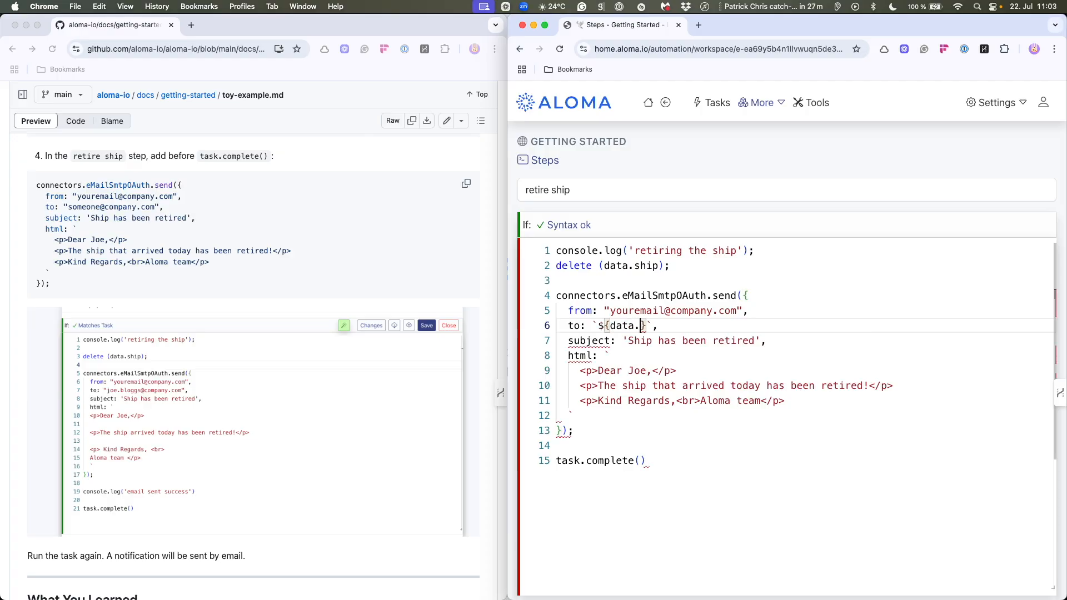
type("il")
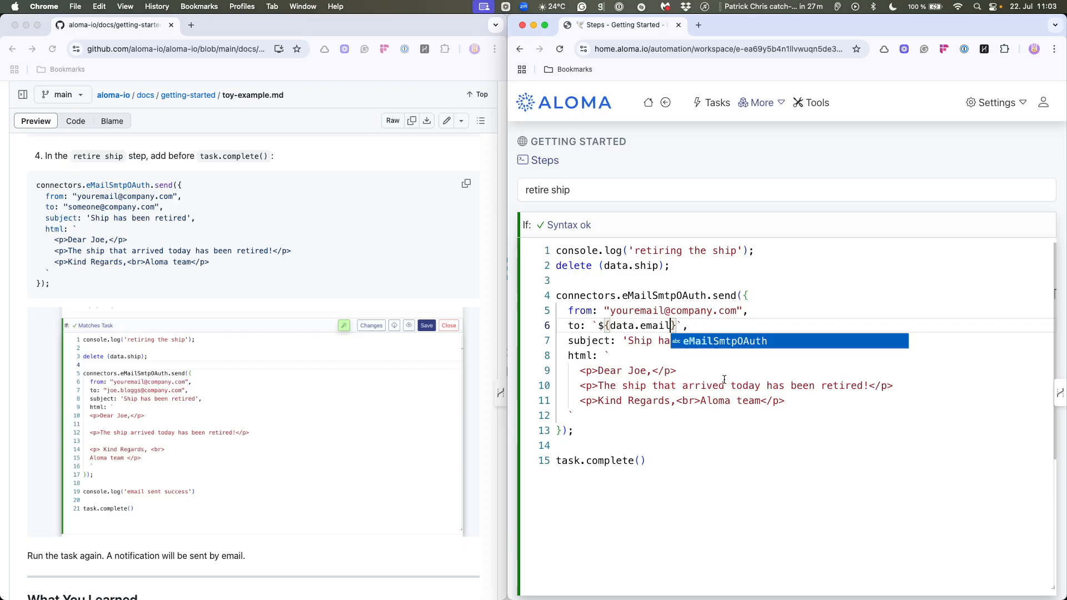
key("Escape")
key("Down")
key("Down")
key("Down")
key("Down")
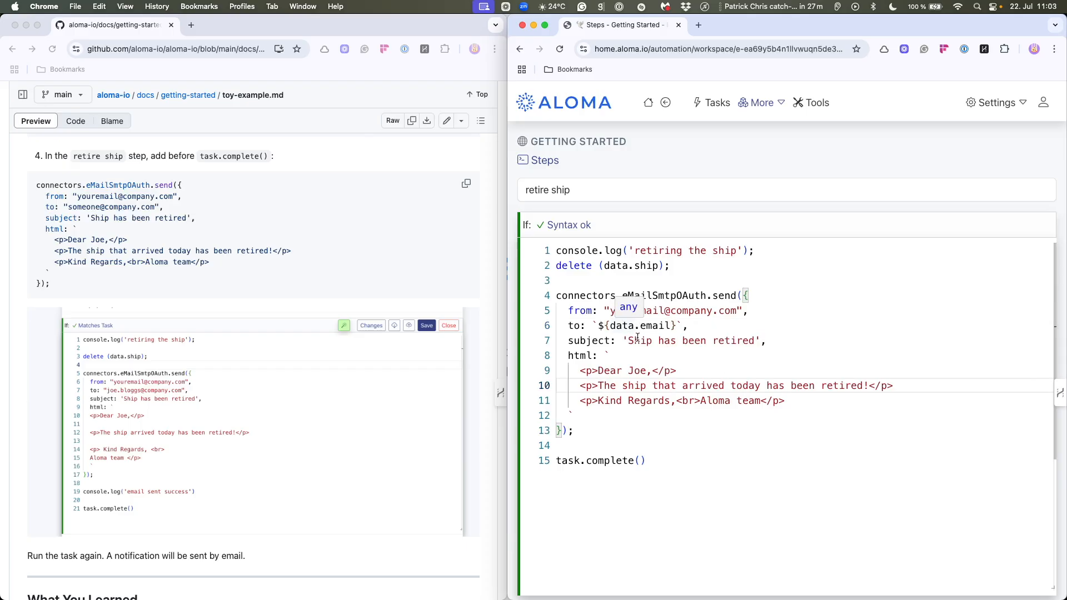
- Look over the Getting Started workspace's dashboard, task list and steps list
scroll(812, 170, "up", 1)
scroll(811, 170, "down", 3)
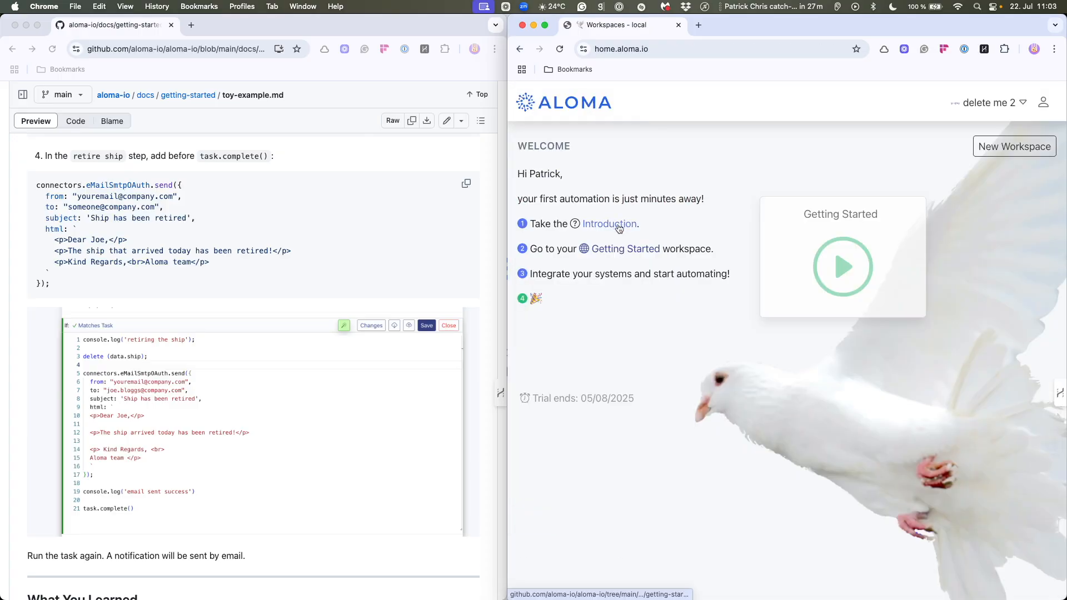
left_click(992, 148)
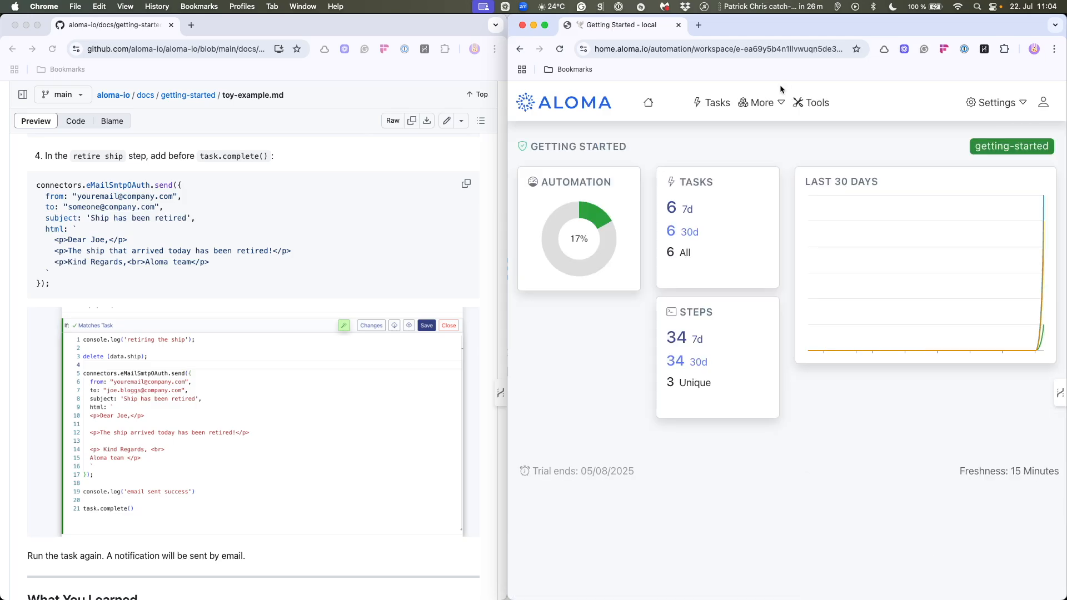
left_click(723, 104)
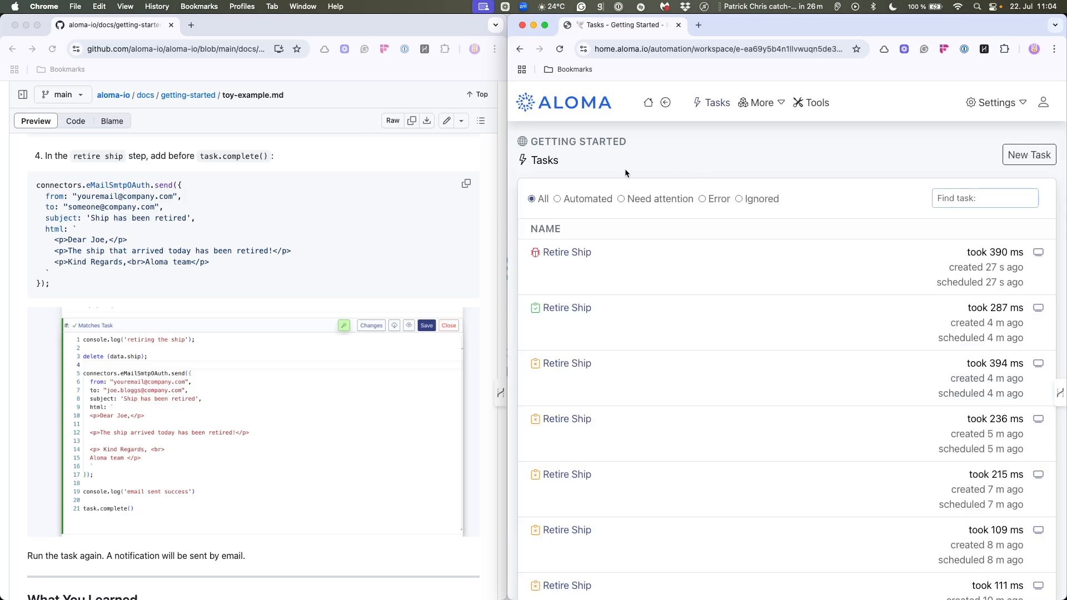
left_click(759, 103)
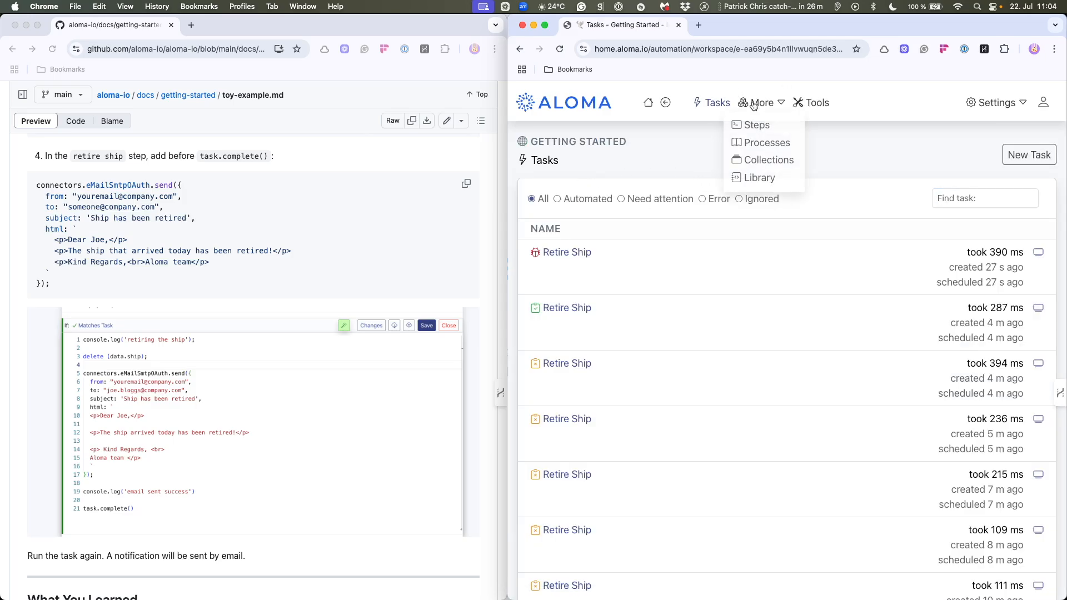
left_click(753, 125)
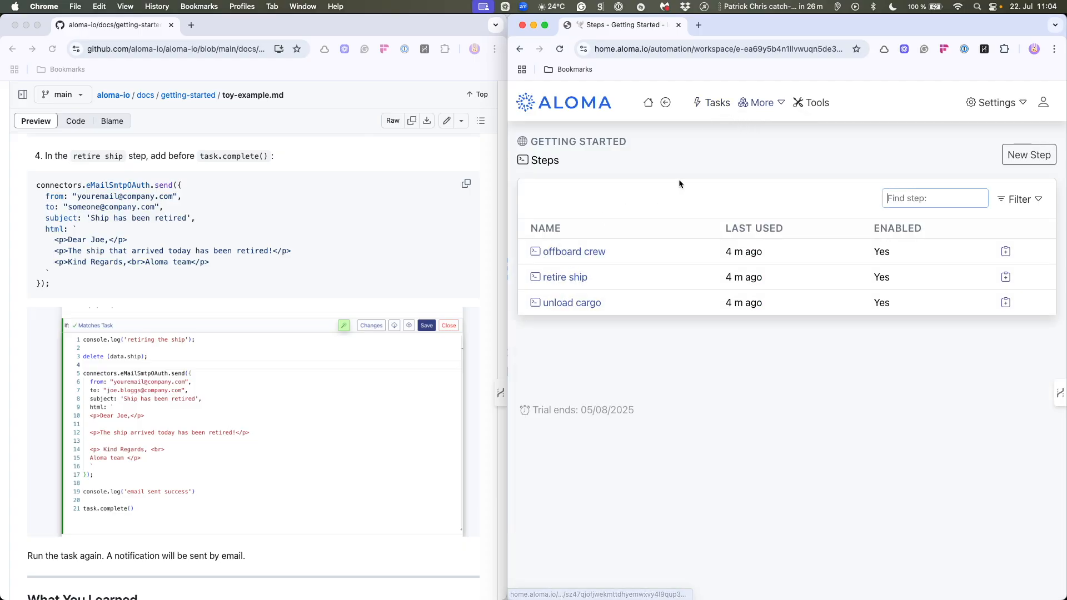
left_click(710, 105)
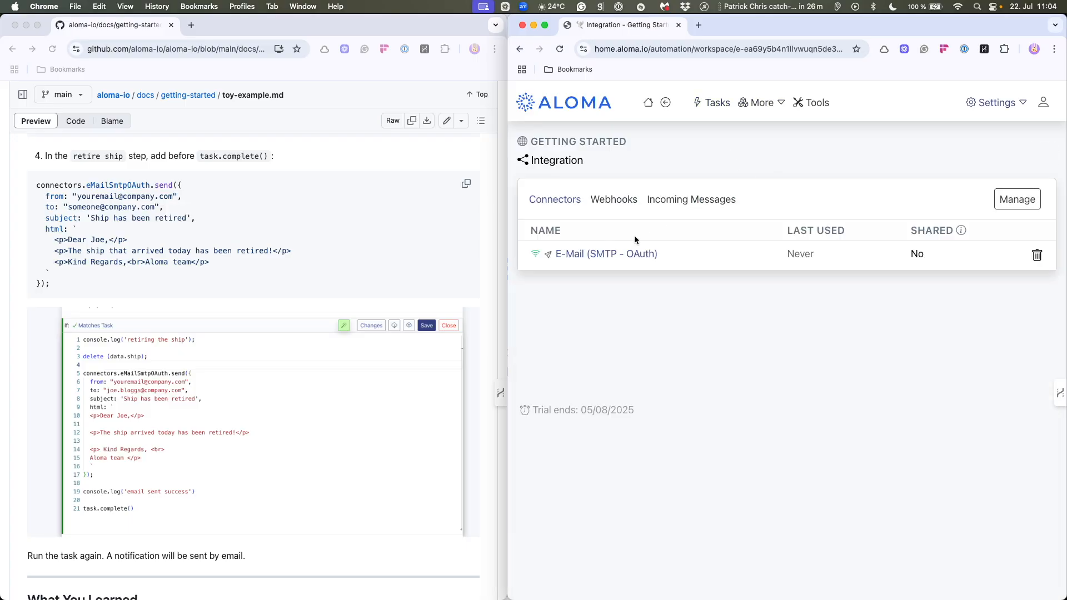
- Create a webhook named test in the workspace's integrations and copy its URL
left_click(617, 199)
left_click(1020, 209)
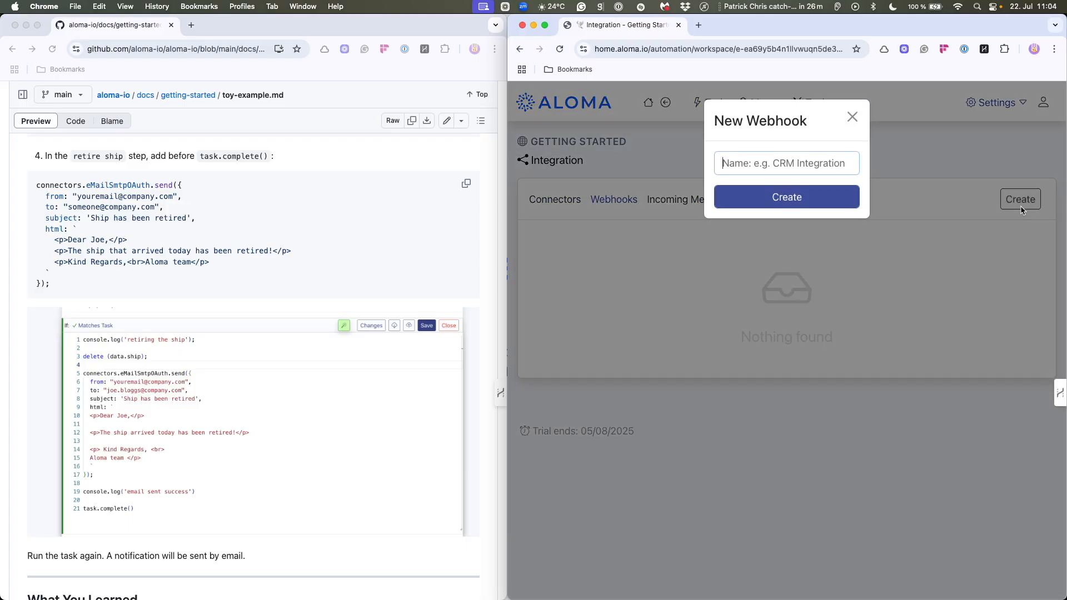
type("test")
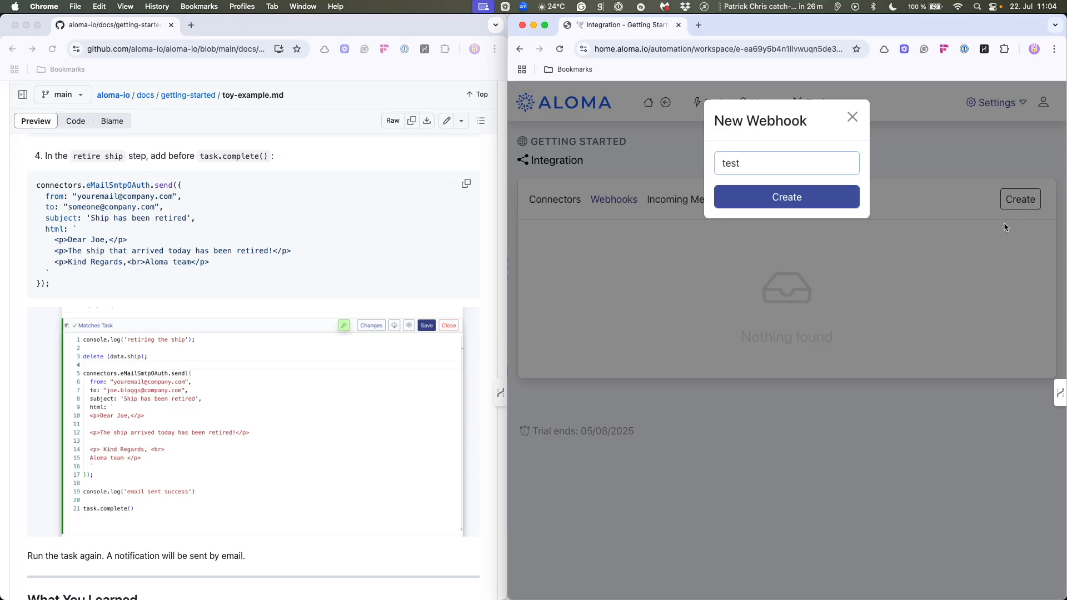
left_click(803, 204)
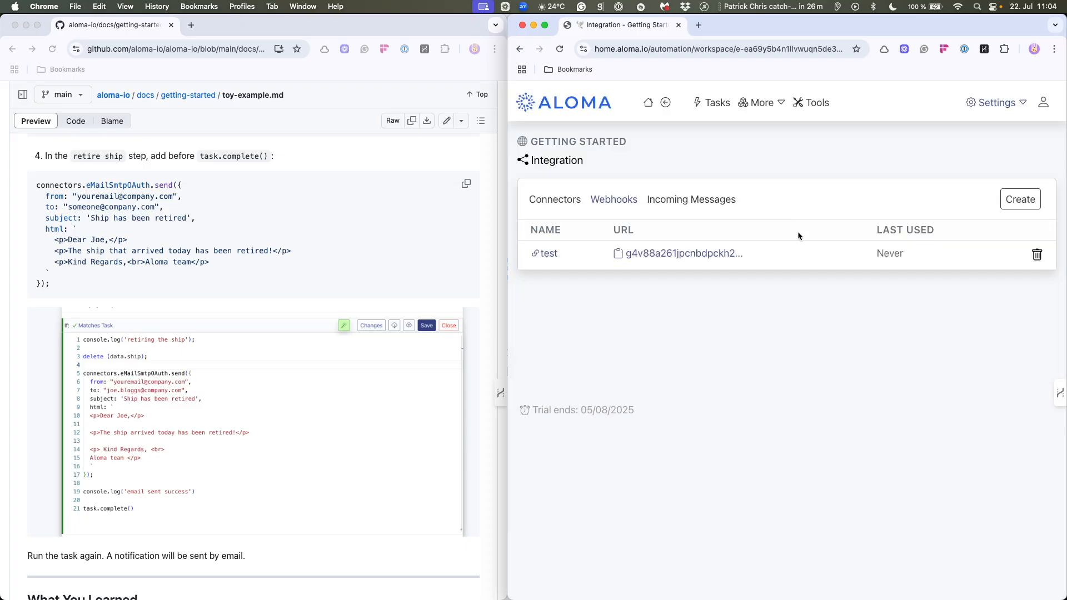
left_click(689, 256)
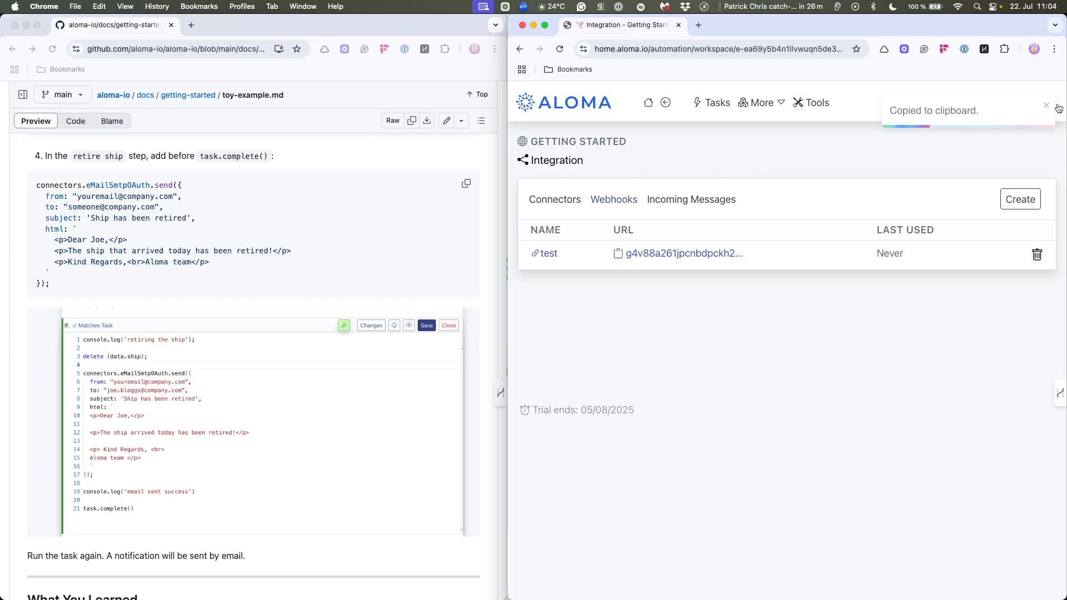
- Open the workspace's configuration variables and secrets and examine the AIRTABLE_WORKSPACE_ID entry
left_click(994, 102)
left_click(977, 143)
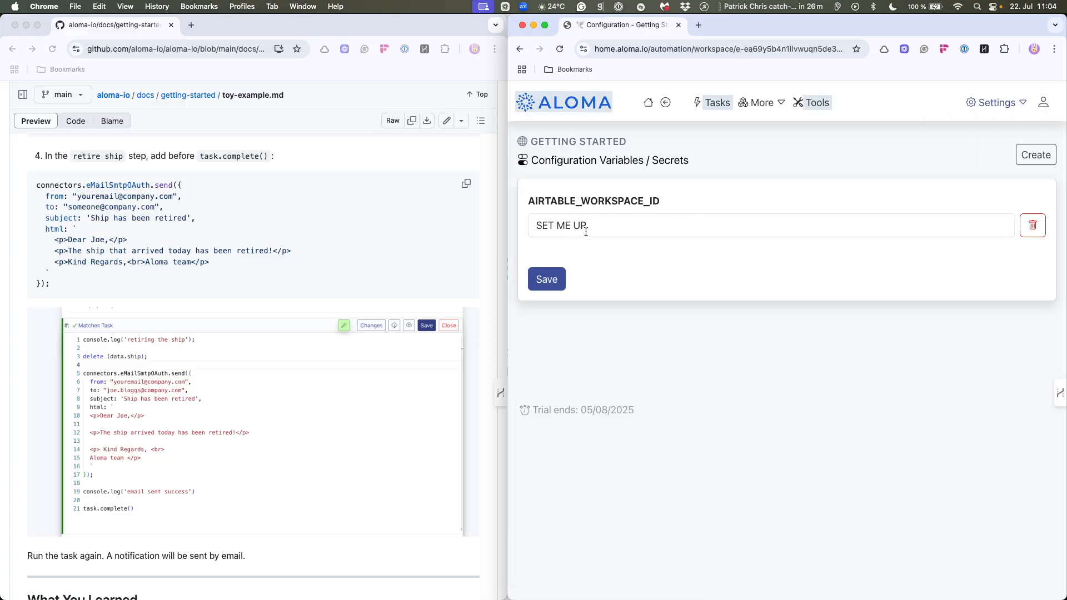
left_click(593, 226)
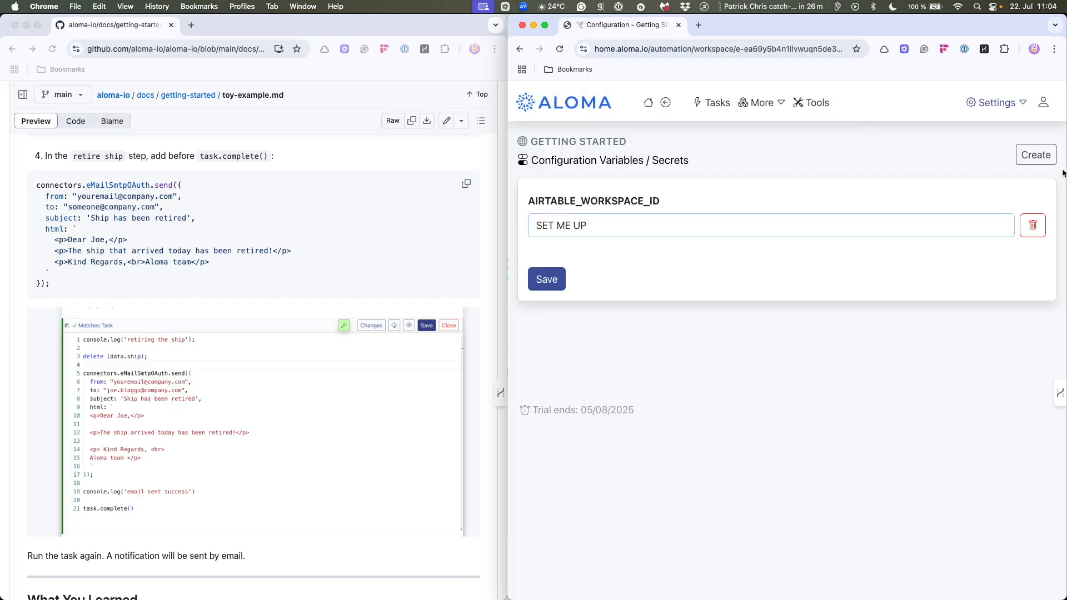
left_click(1036, 155)
type("delete")
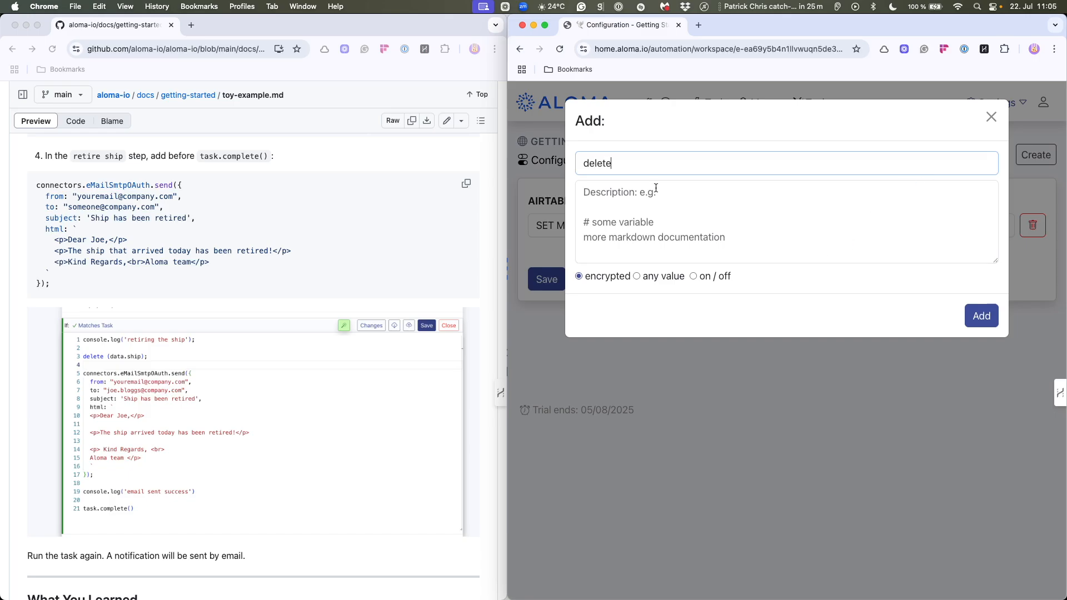
left_click(740, 208)
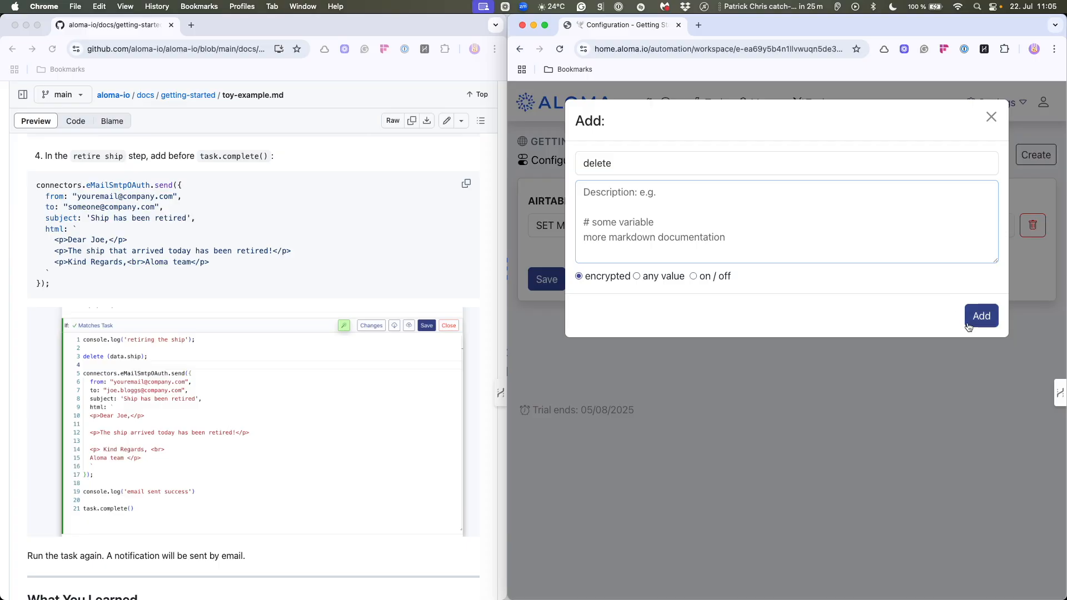
left_click(991, 117)
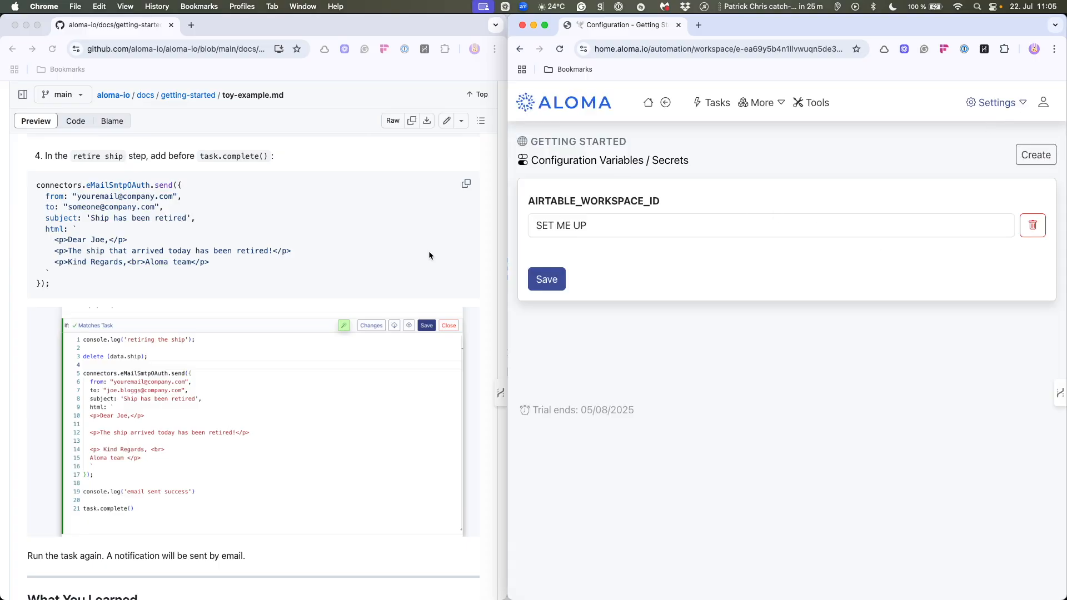
- Review the end of the toy example guide and open the docs folder of the aloma-io repository on GitHub
scroll(357, 253, "down", 3)
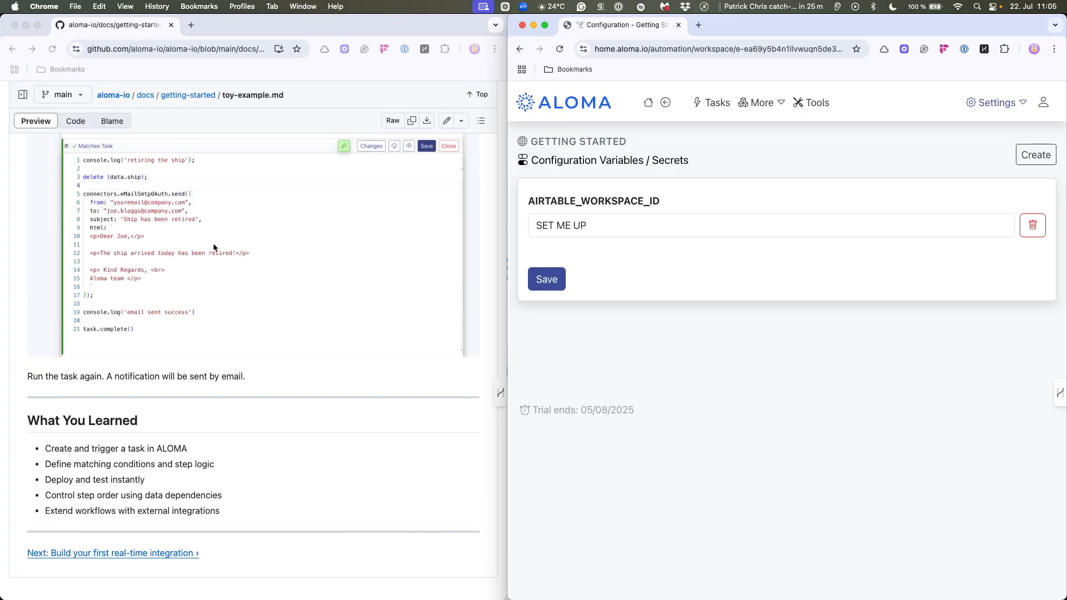
left_click(142, 97)
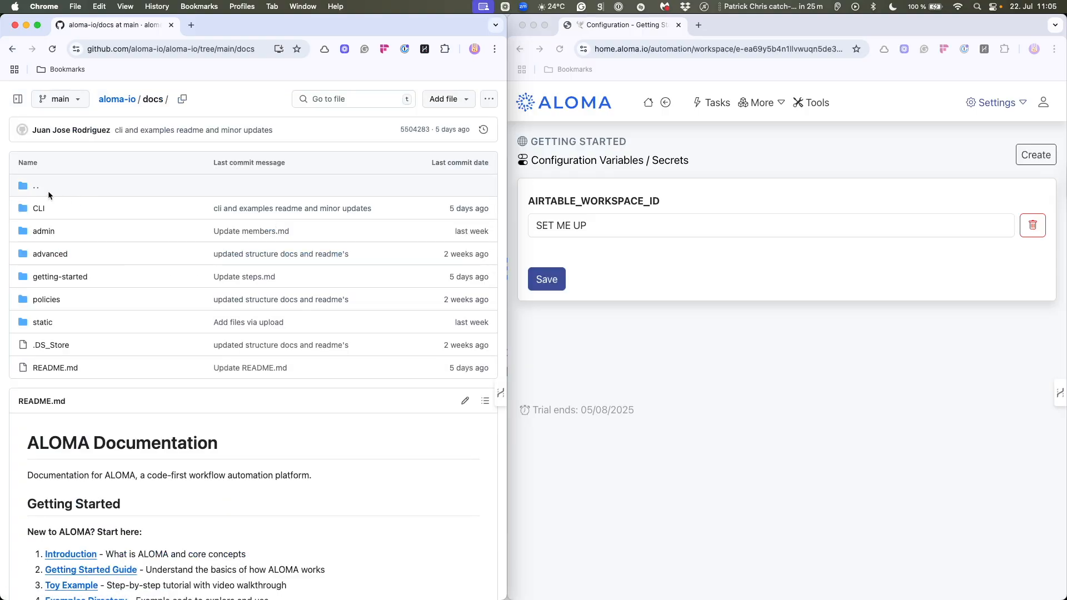
scroll(42, 232, "up", 2)
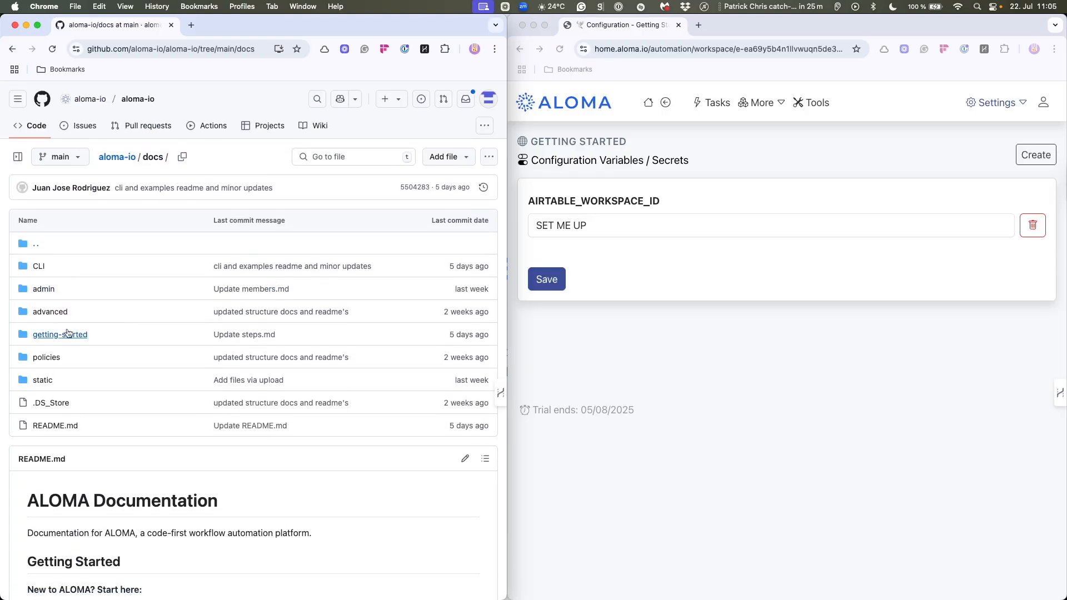
scroll(220, 382, "up", 1)
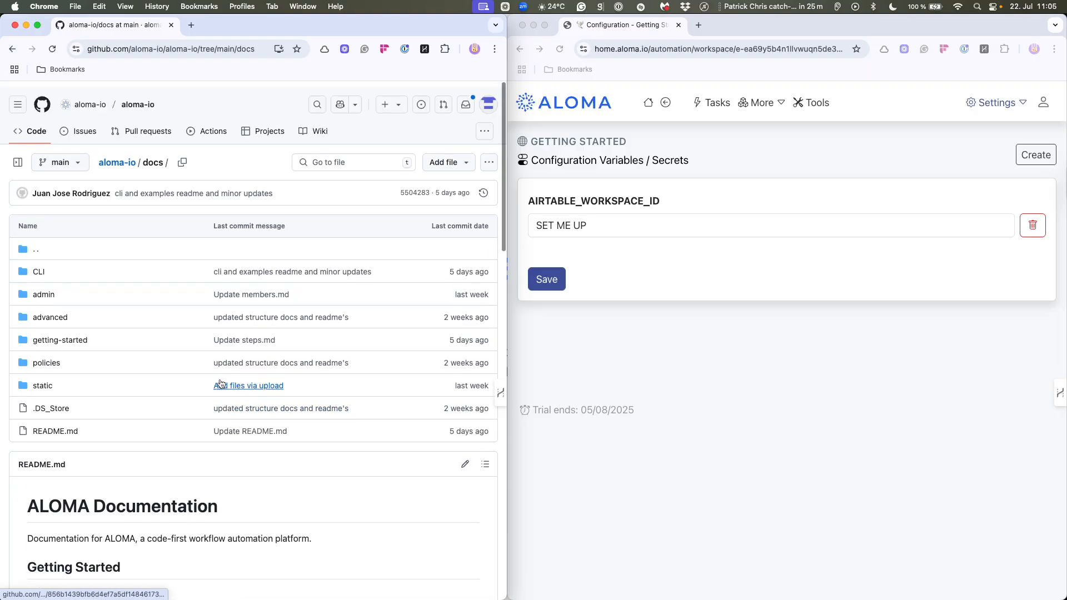